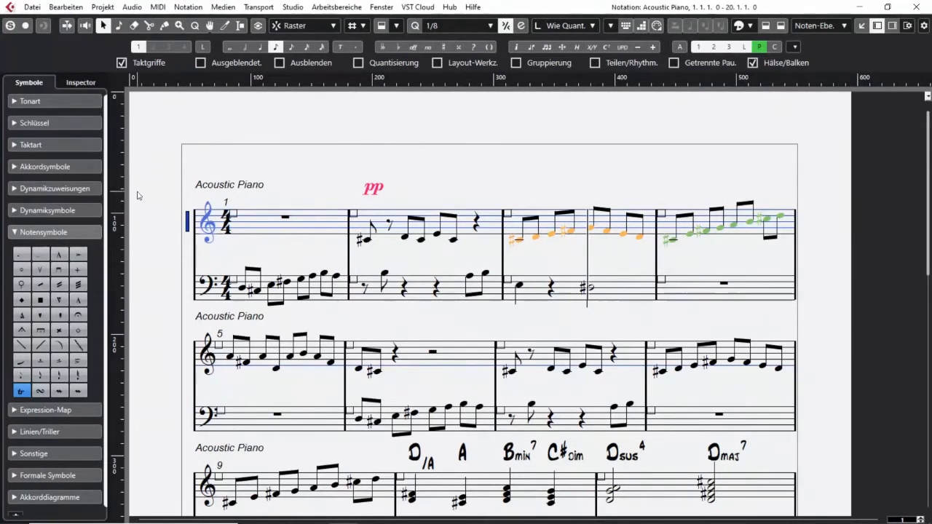
# Collapse the Notensymbole section and check the list of symbol sections that can be shown or hidden.
pyautogui.click(18, 232)
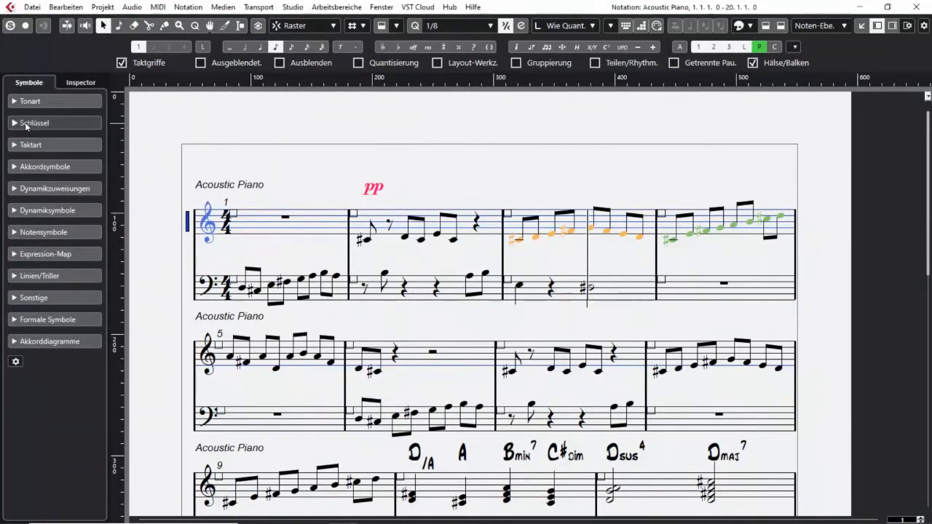
pyautogui.click(16, 363)
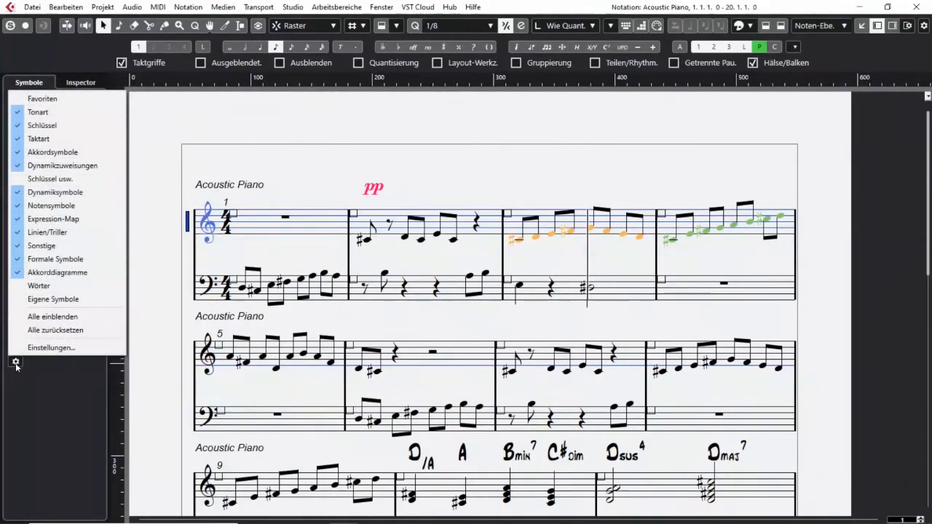
pyautogui.click(73, 386)
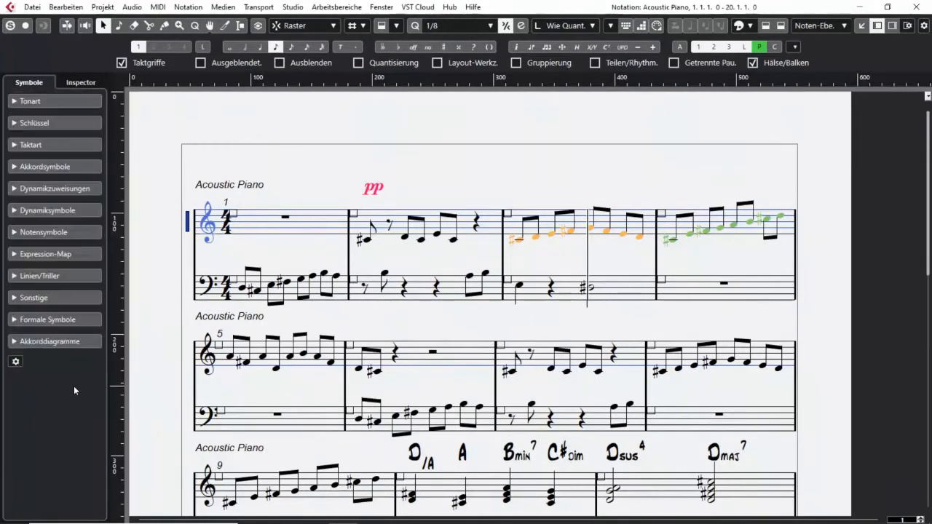
pyautogui.click(16, 363)
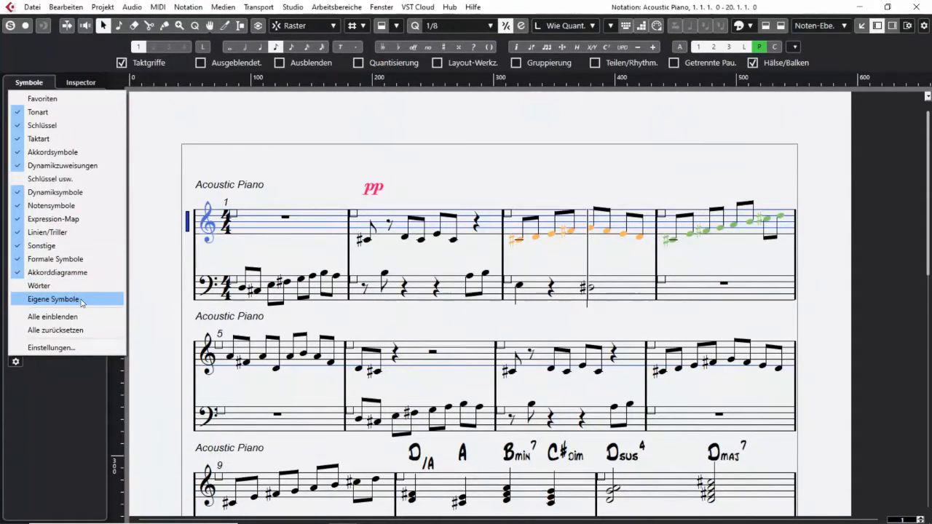
pyautogui.click(70, 432)
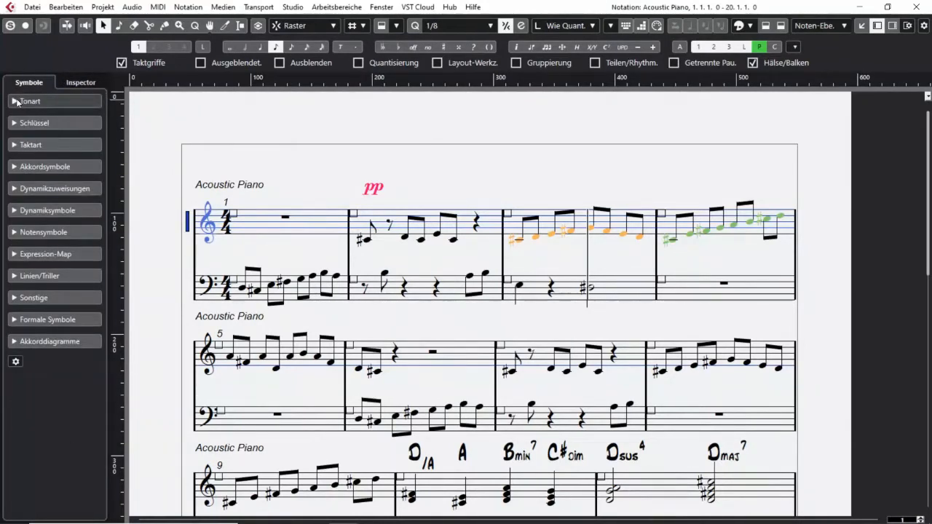
# In the symbol section settings, move Dynamiksymbole up one place among the shown sections and back down.
pyautogui.click(16, 363)
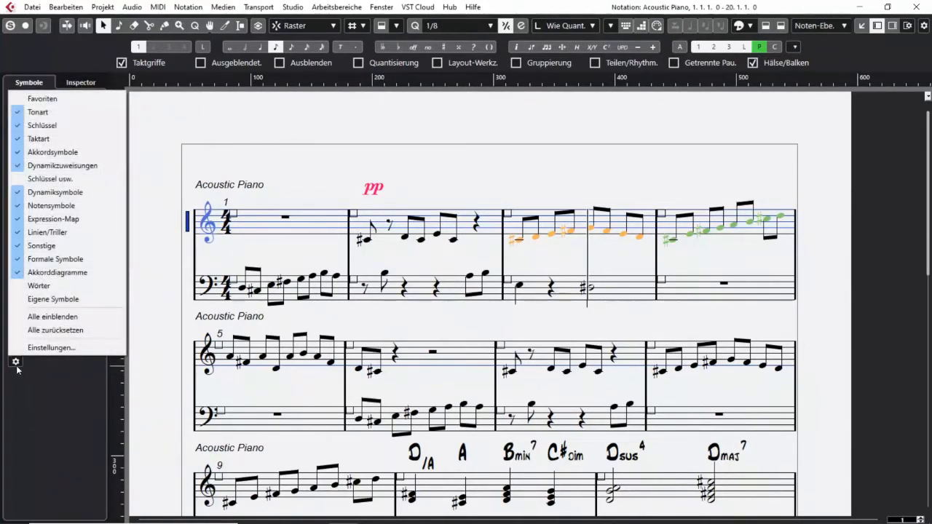
pyautogui.click(60, 353)
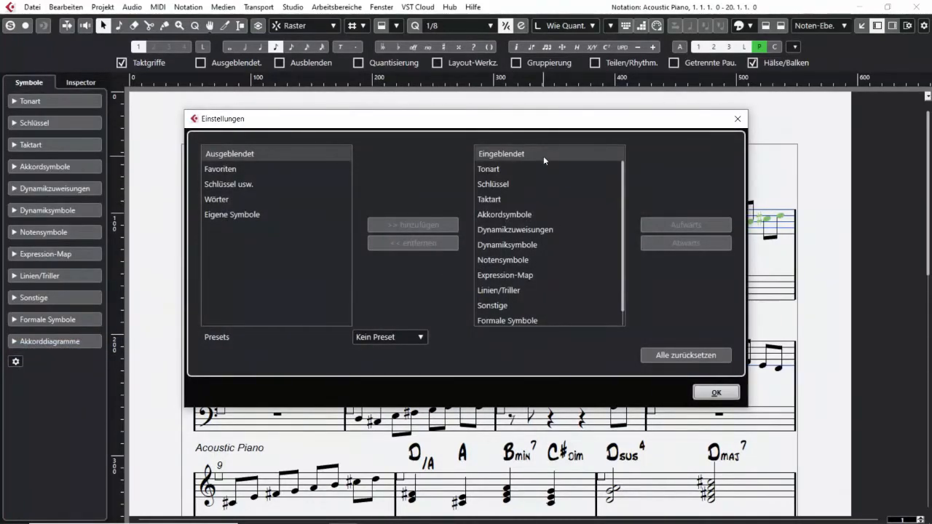
pyautogui.click(522, 246)
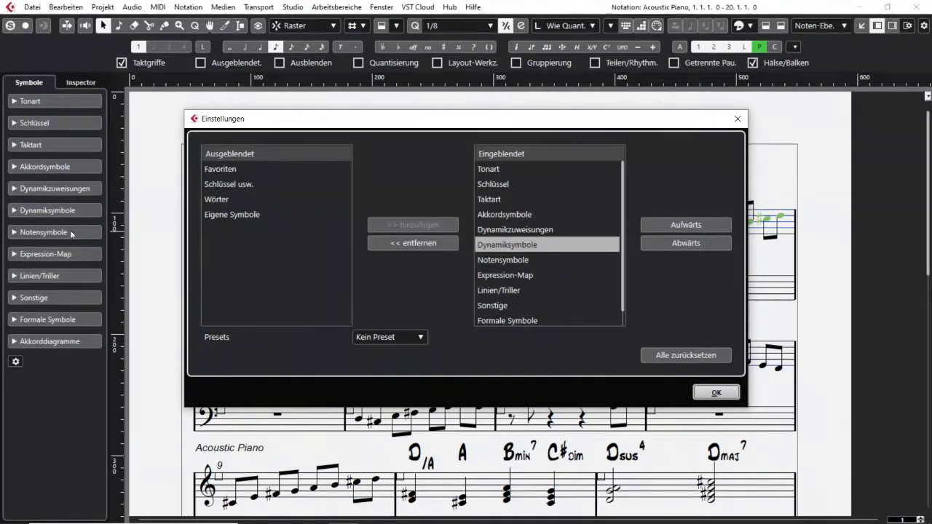
pyautogui.click(694, 226)
pyautogui.click(696, 243)
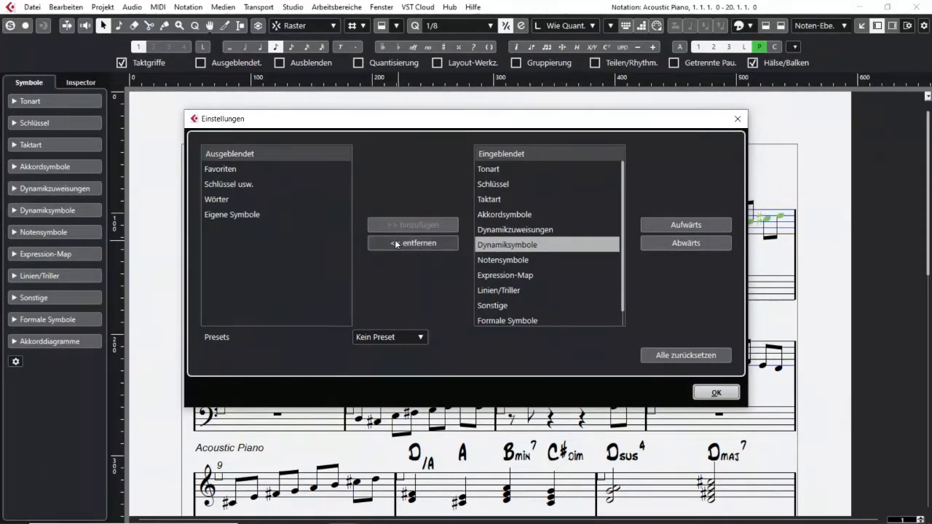
# Add Eigene Symbole to the shown sections, remove it again and close the section settings.
pyautogui.click(222, 216)
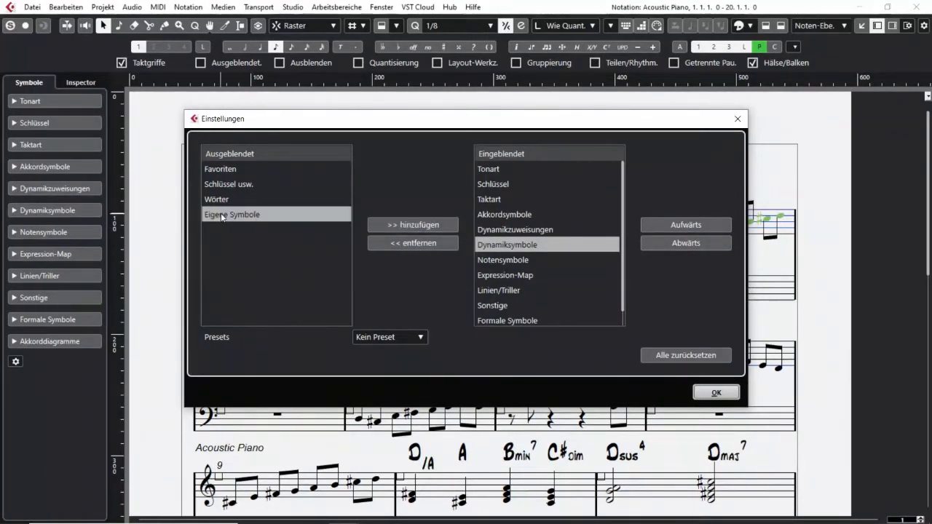
pyautogui.click(413, 225)
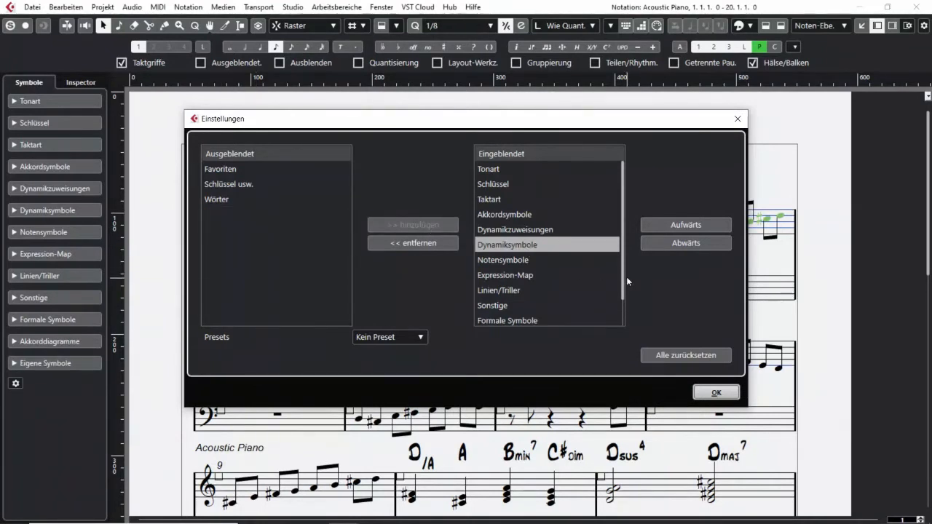
pyautogui.moveTo(625, 279); pyautogui.dragTo(627, 330)
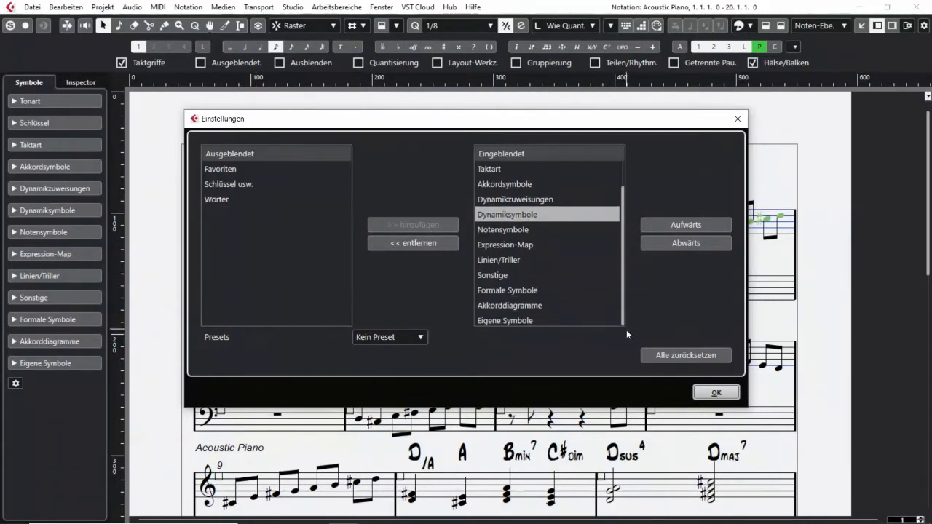
pyautogui.click(525, 323)
pyautogui.click(389, 243)
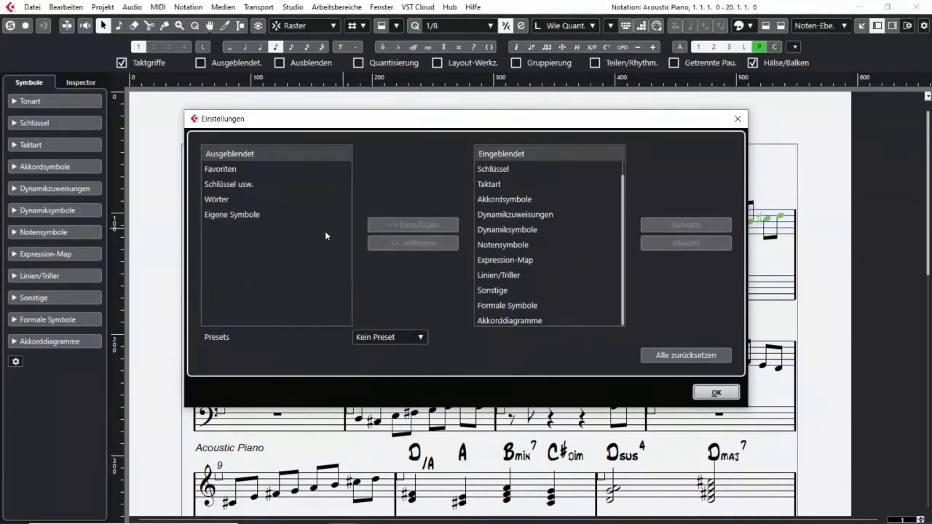
pyautogui.click(737, 118)
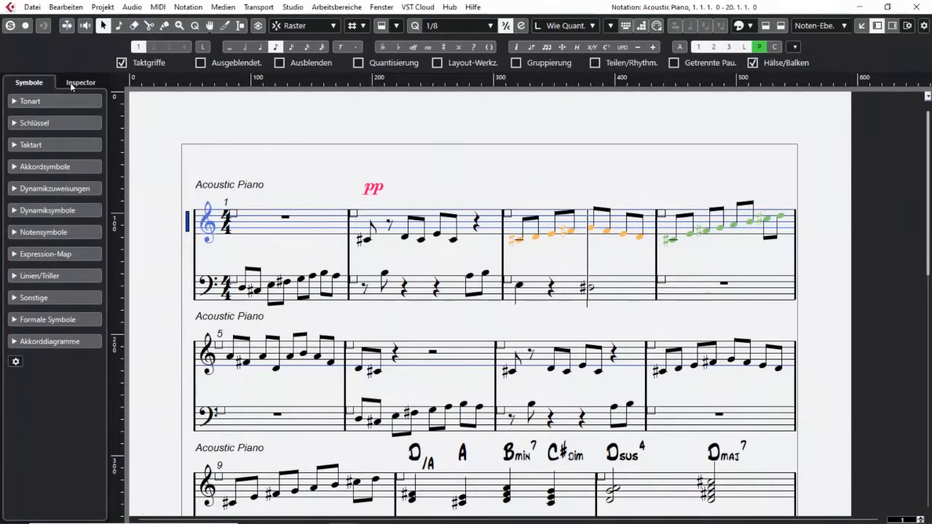
# Insert a D major key signature at the start of the score in bar 1.
pyautogui.click(35, 102)
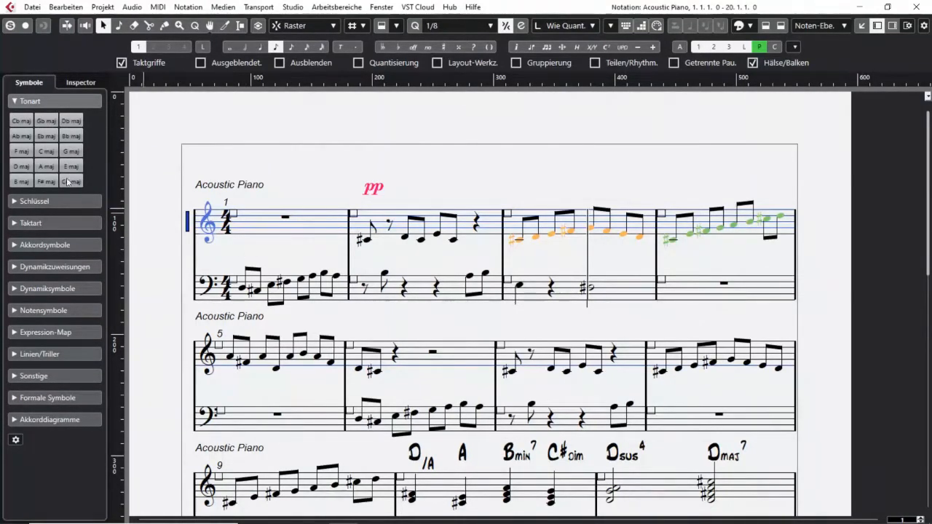
pyautogui.click(23, 168)
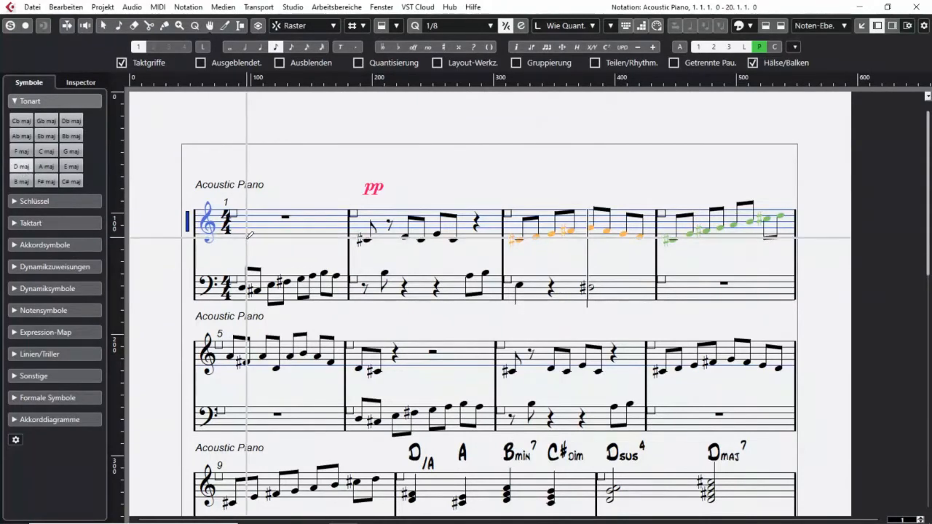
pyautogui.click(241, 222)
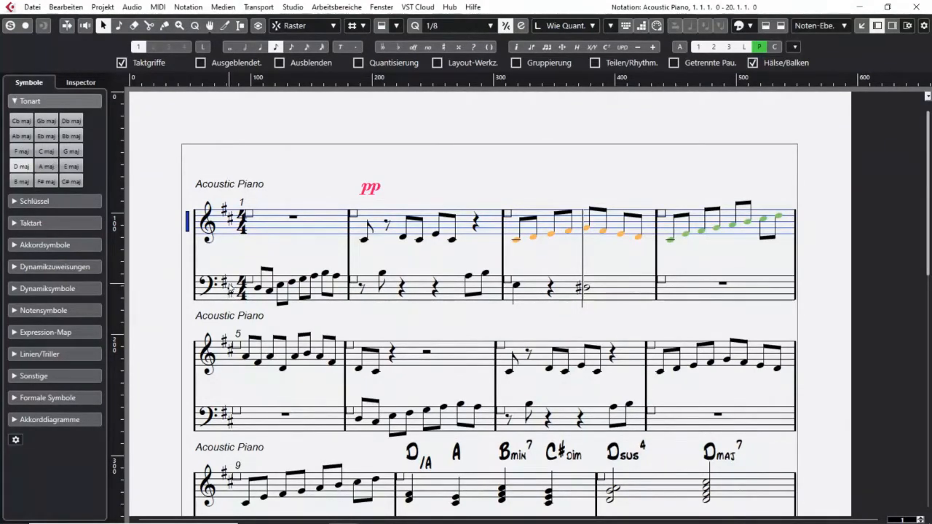
# Insert a key change to A major at the beginning of bar 12.
pyautogui.click(50, 169)
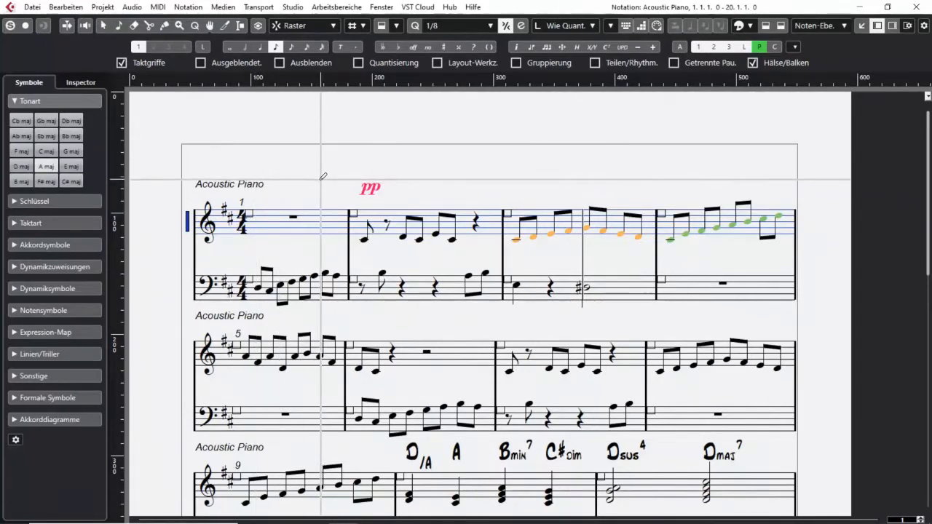
pyautogui.scroll(-3, 743, 260)
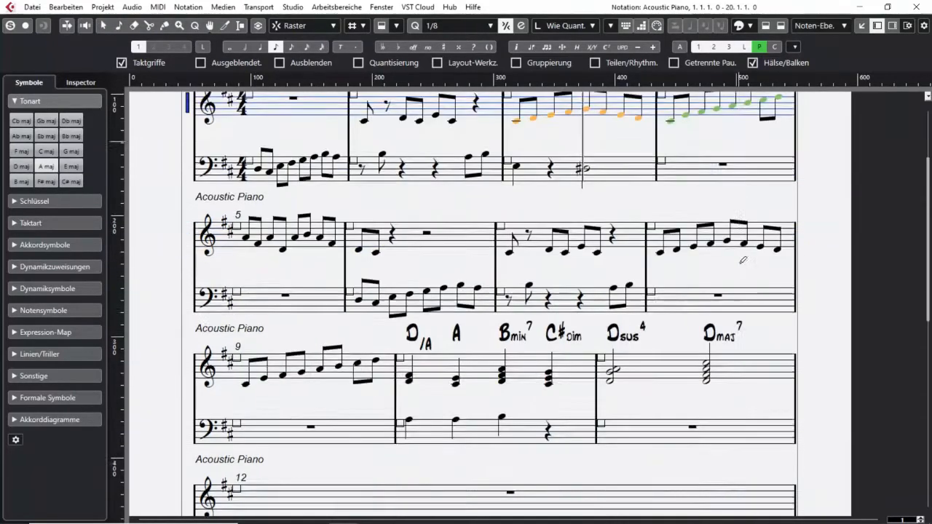
pyautogui.scroll(-3, 743, 260)
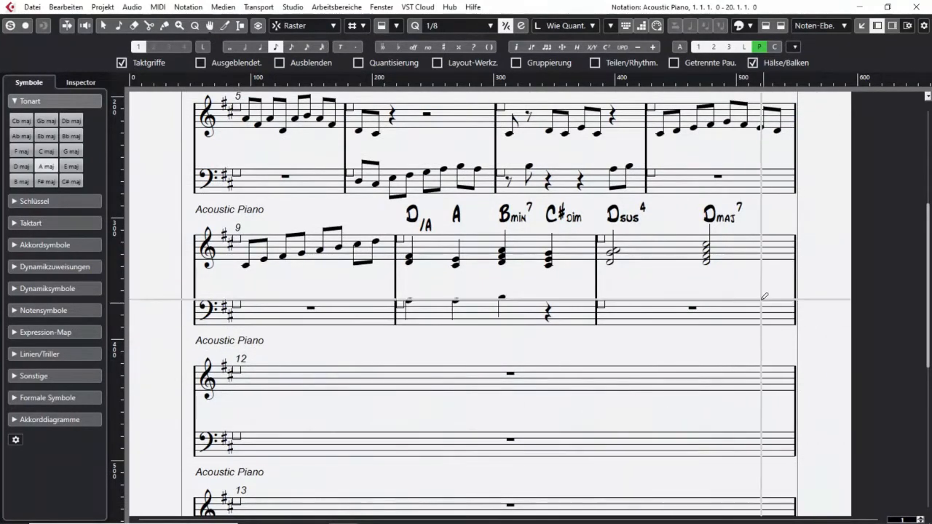
pyautogui.click(258, 373)
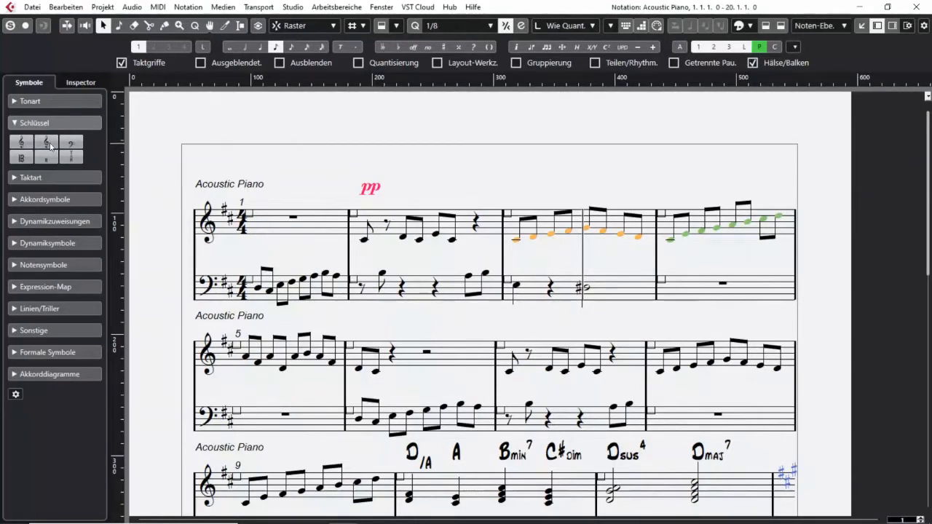
# Replace the upper staff's treble clef with a bass clef and undo the replacement.
pyautogui.click(72, 145)
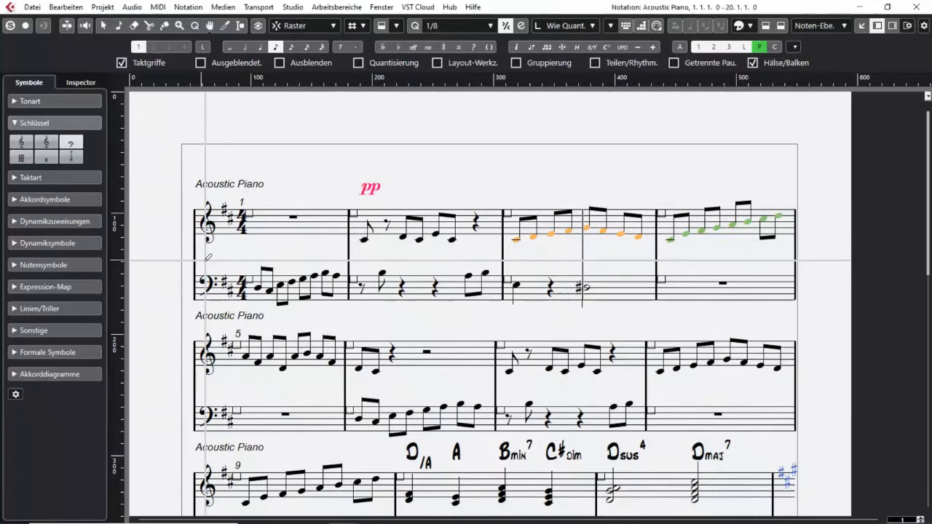
pyautogui.click(206, 222)
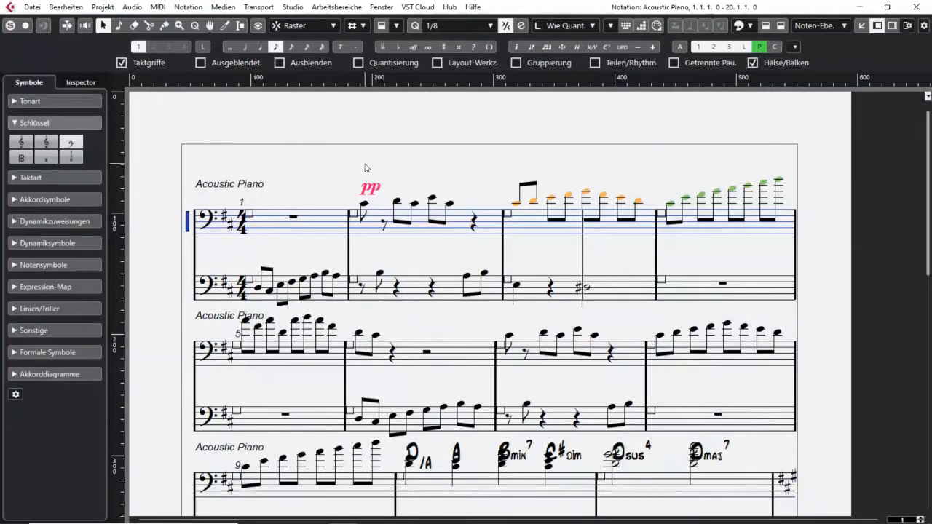
pyautogui.hotkey('ctrl', 'z')
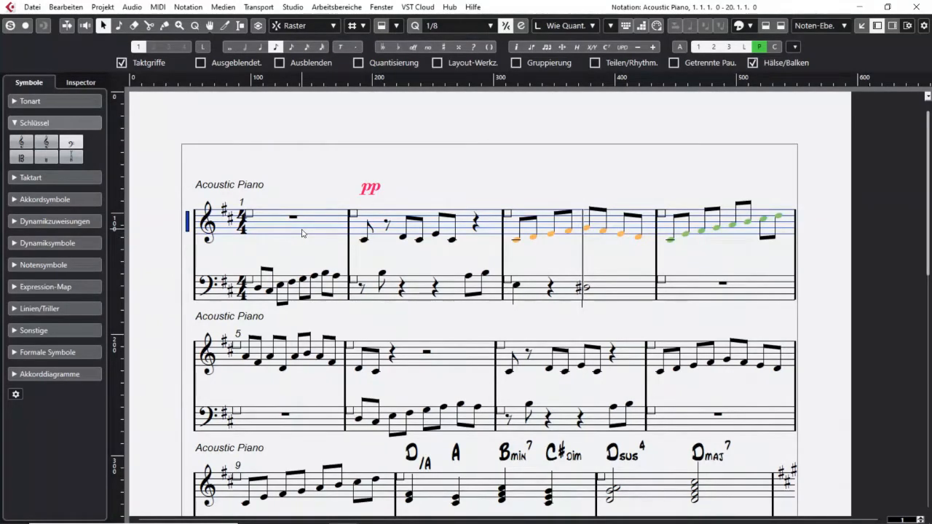
# Open the upper staff's first clef for editing and browse the clef types as far as Bass.
pyautogui.click(215, 232)
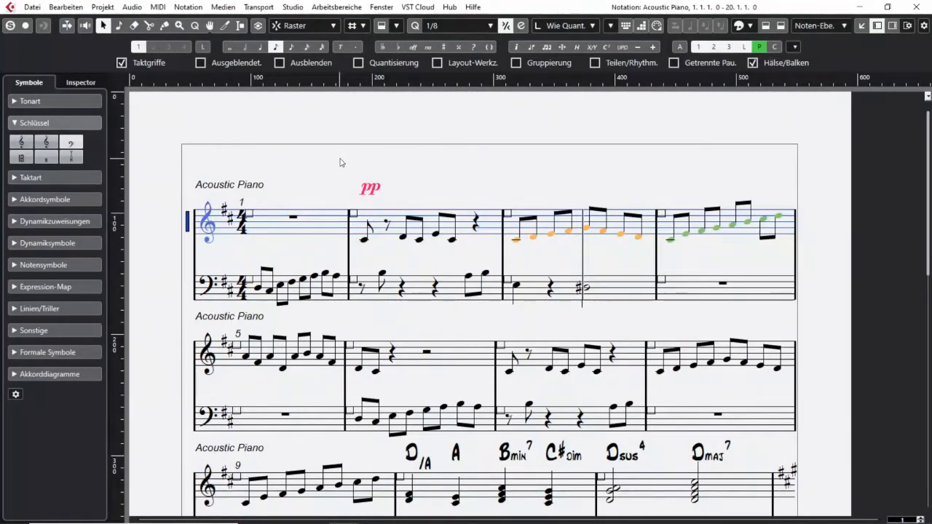
pyautogui.doubleClick(214, 232)
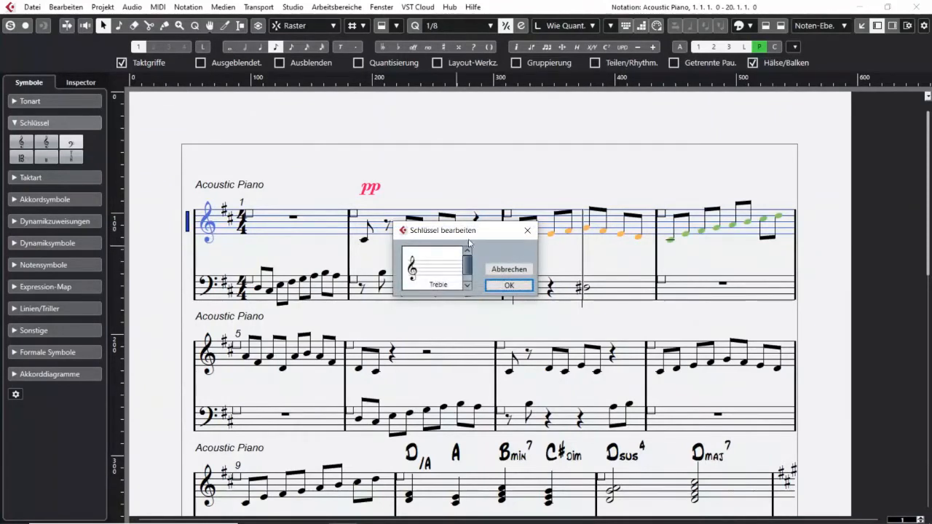
pyautogui.moveTo(477, 234); pyautogui.dragTo(472, 121)
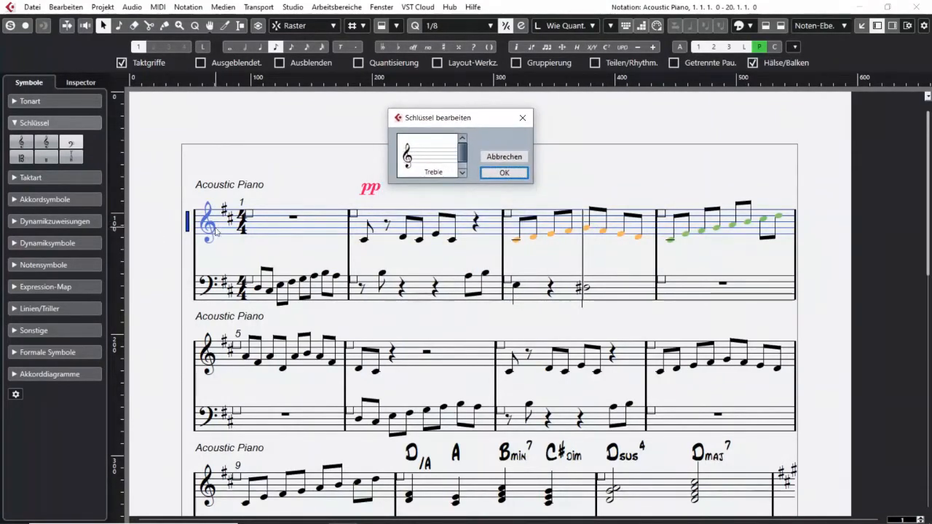
pyautogui.click(465, 175)
pyautogui.click(464, 175)
pyautogui.click(465, 175)
pyautogui.click(465, 174)
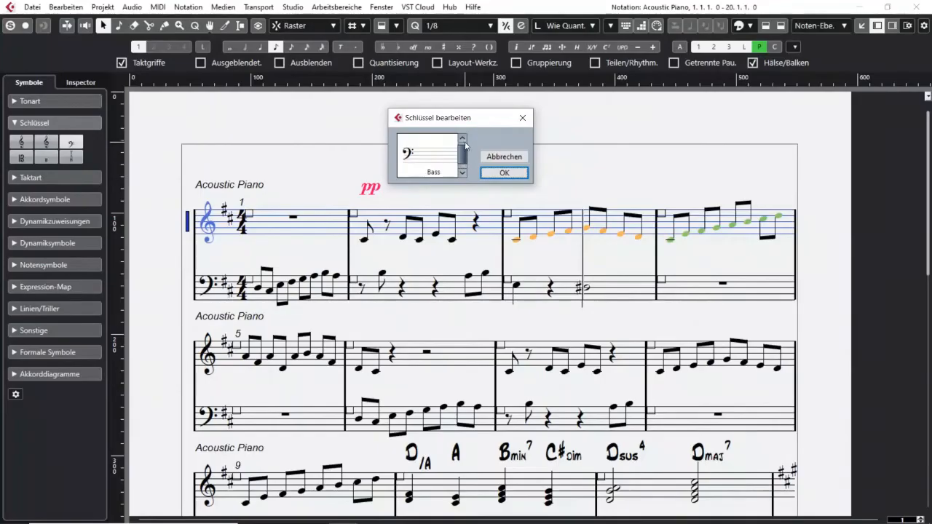
# Browse the treble and bass octave variants for the upper staff's clef and confirm the plain Treble clef.
pyautogui.click(464, 139)
pyautogui.click(464, 139)
pyautogui.click(464, 139)
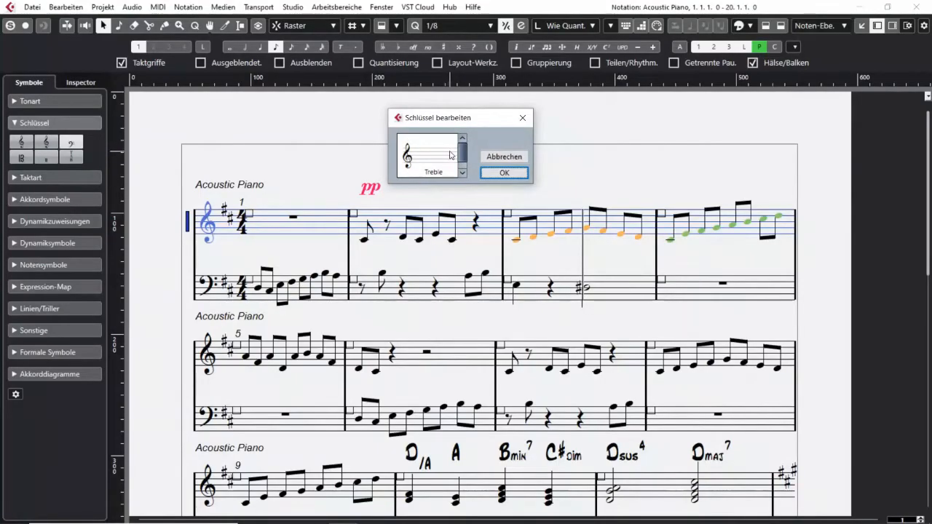
pyautogui.click(463, 174)
pyautogui.click(463, 174)
pyautogui.click(463, 174)
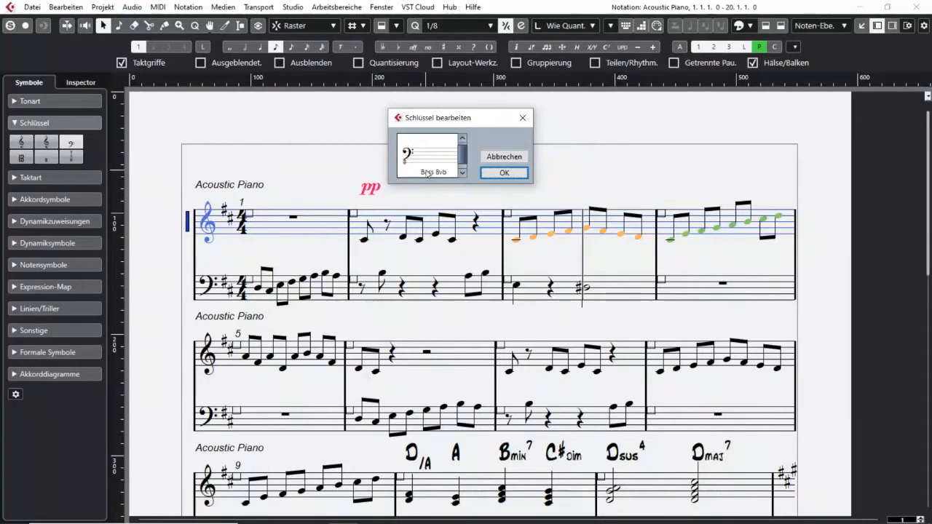
pyautogui.click(464, 138)
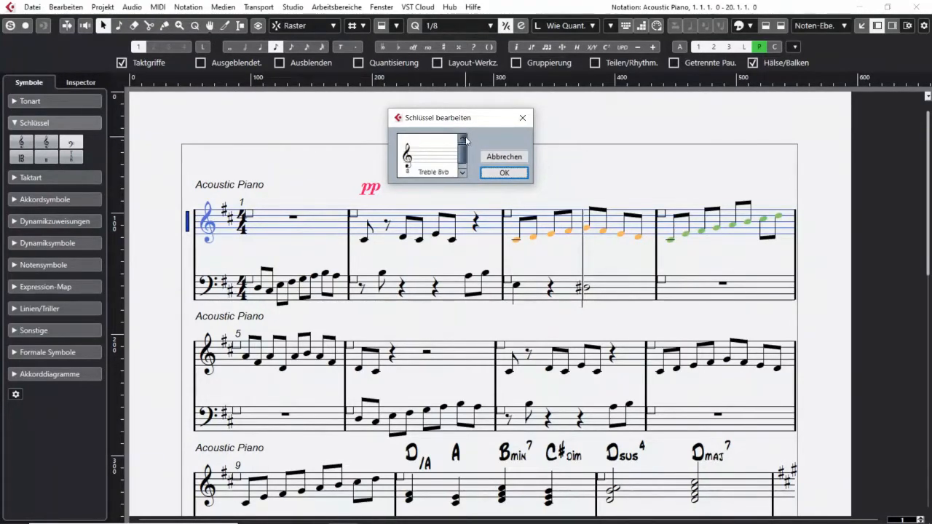
pyautogui.click(464, 138)
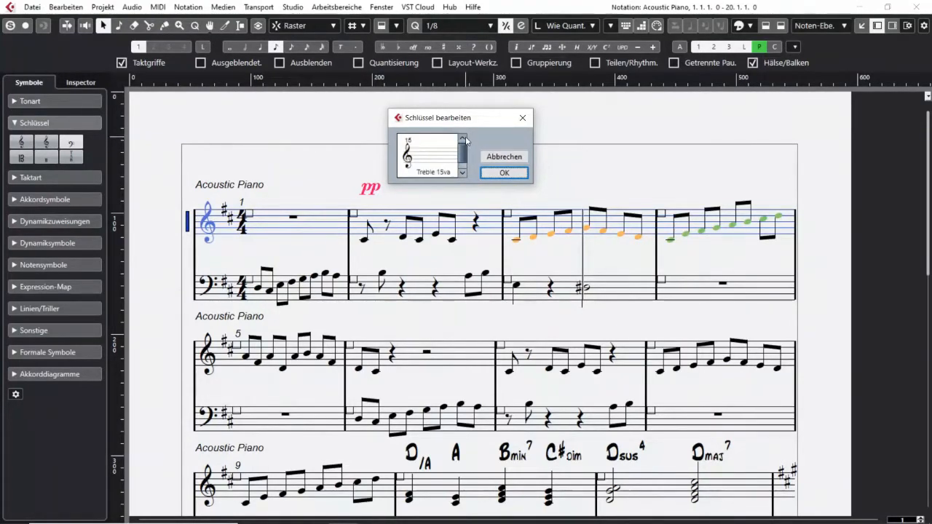
pyautogui.click(498, 175)
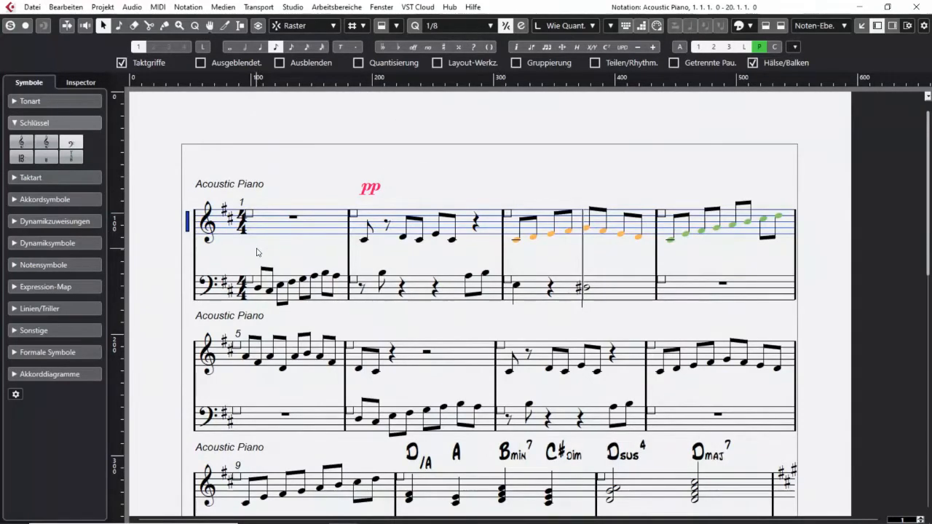
# Open the properties of the upper staff's first clef and close them without changes.
pyautogui.rightClick(211, 229)
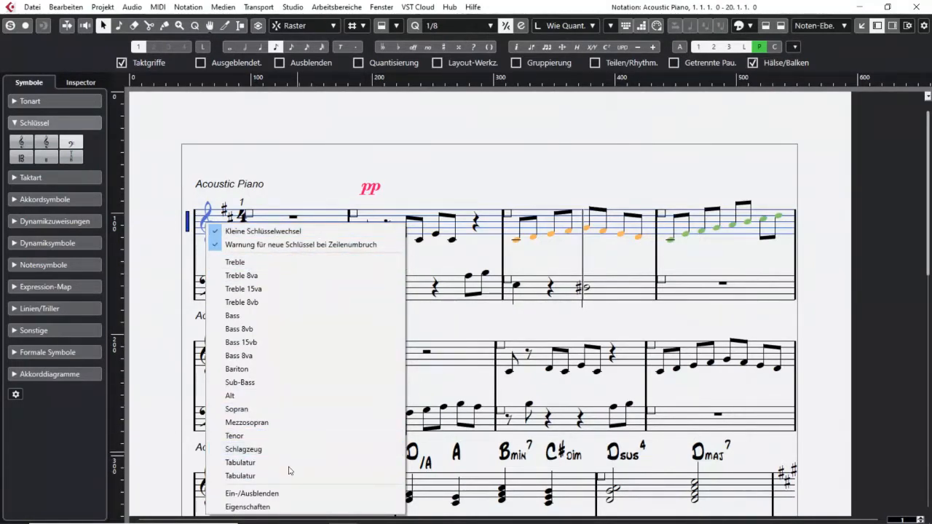
pyautogui.click(260, 508)
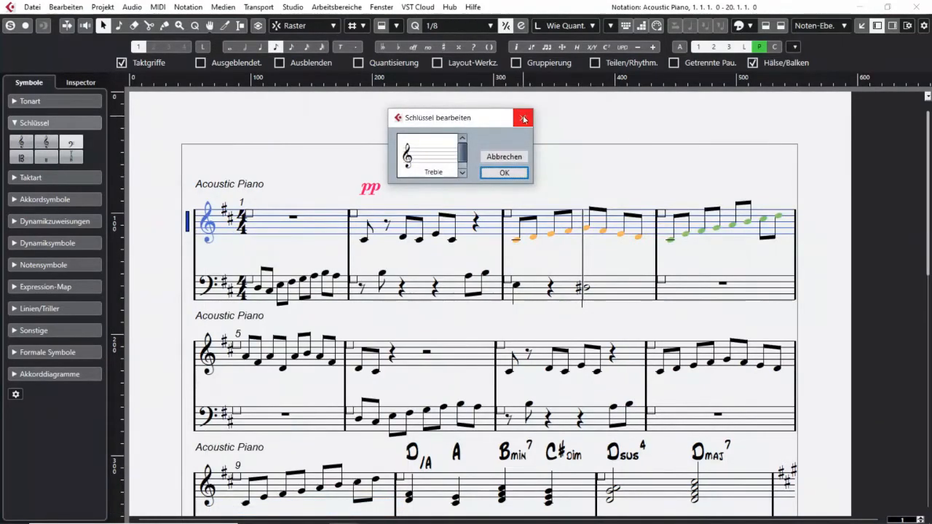
pyautogui.click(523, 117)
# Show the properties pane and examine the settings for the opening treble and bass clefs.
pyautogui.click(894, 25)
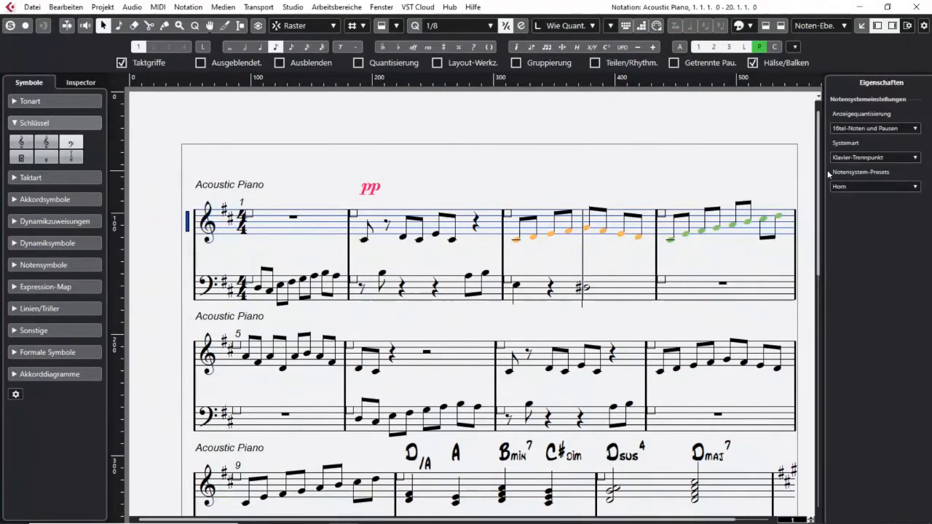
pyautogui.click(207, 232)
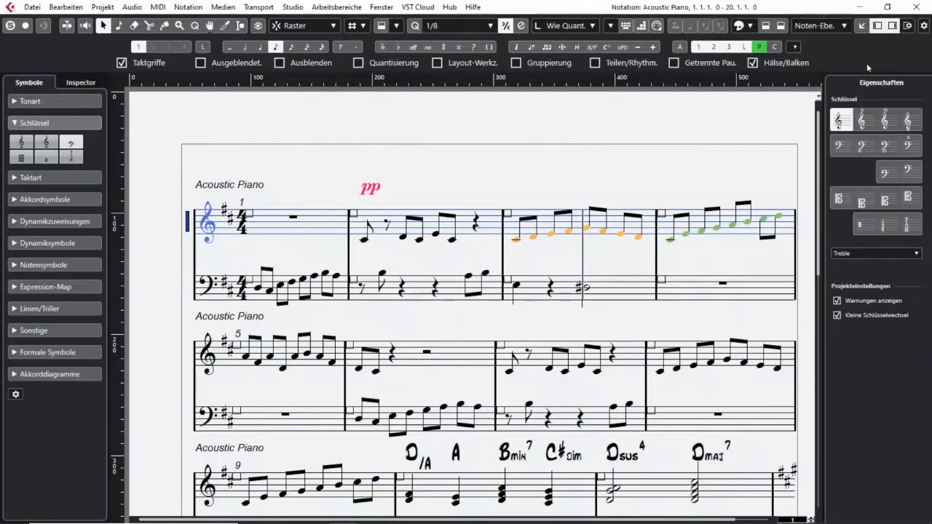
pyautogui.click(210, 290)
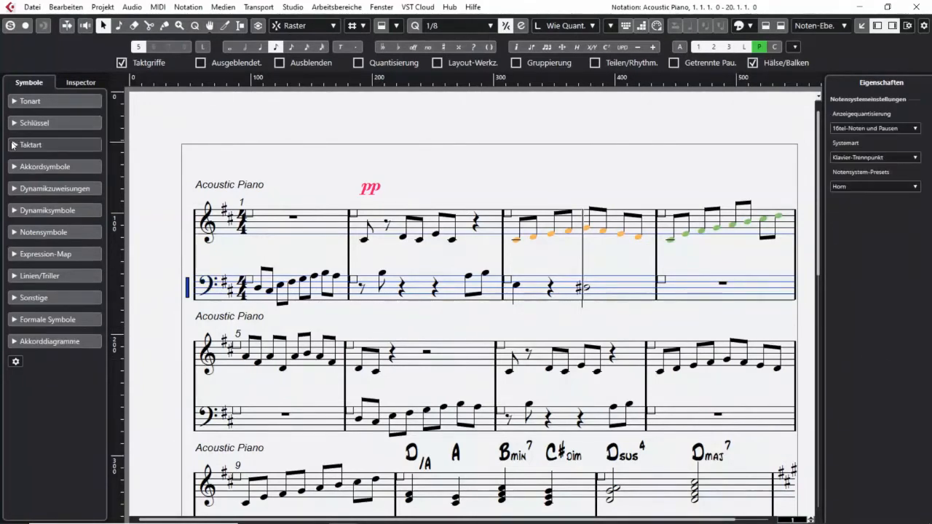
# Expand the time signature symbols, select the upper staff's opening time signature and choose the 12/8 symbol.
pyautogui.click(44, 145)
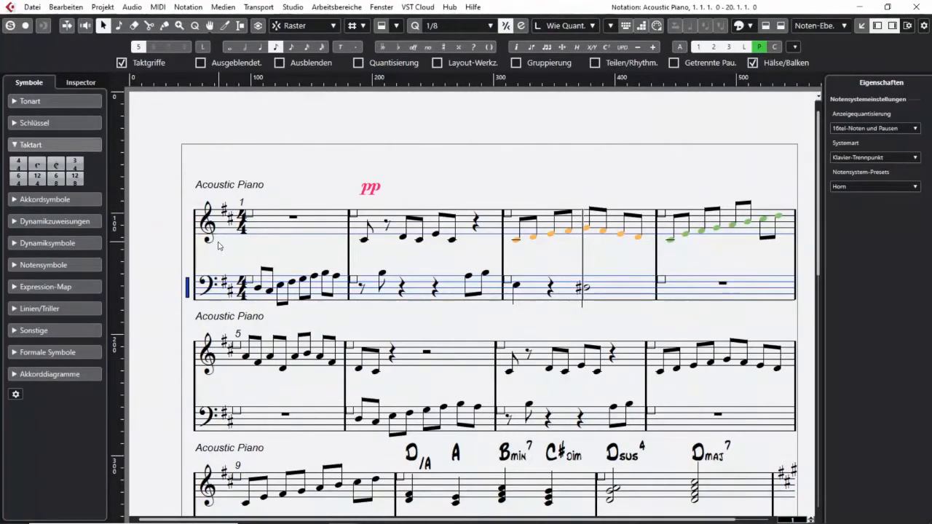
pyautogui.click(243, 227)
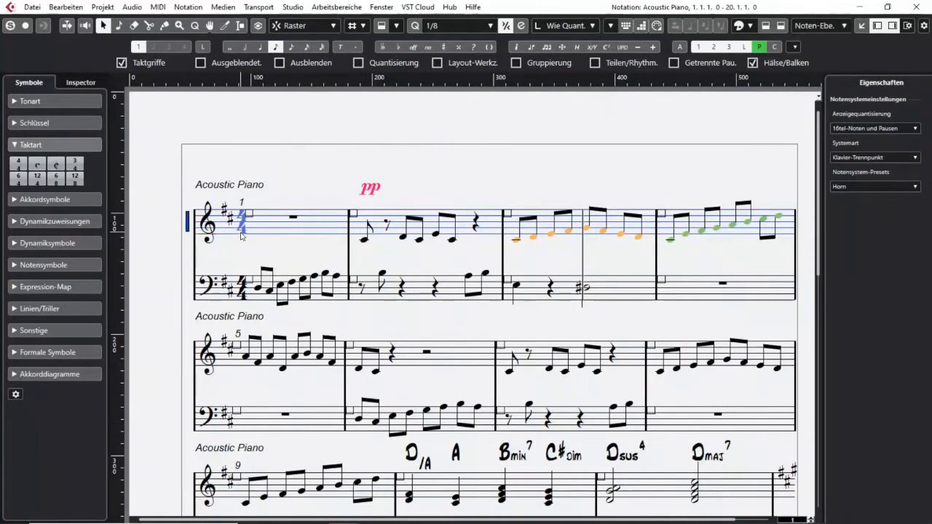
pyautogui.click(75, 182)
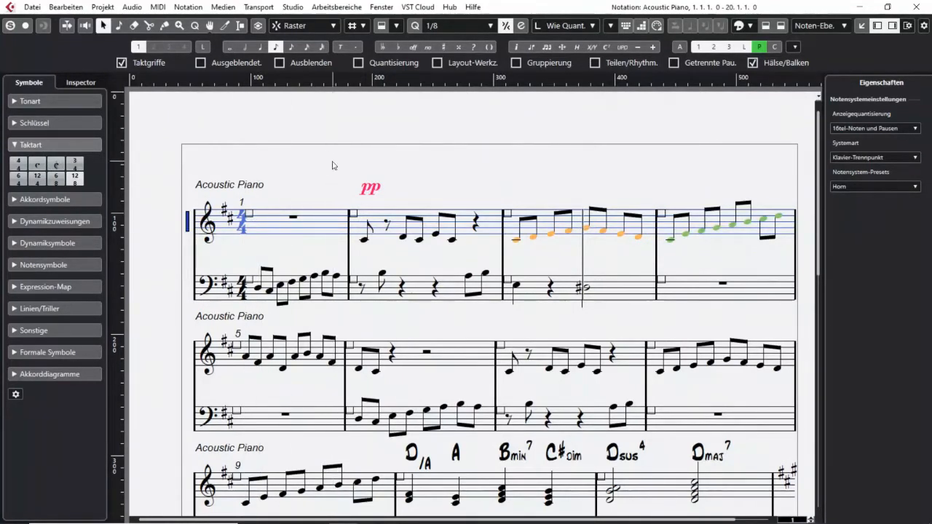
# Set the opening time signature to 3/8 with the upbeat option (Auftakt) enabled, and switch it back to 4/4.
pyautogui.doubleClick(243, 223)
pyautogui.moveTo(459, 225); pyautogui.dragTo(454, 109)
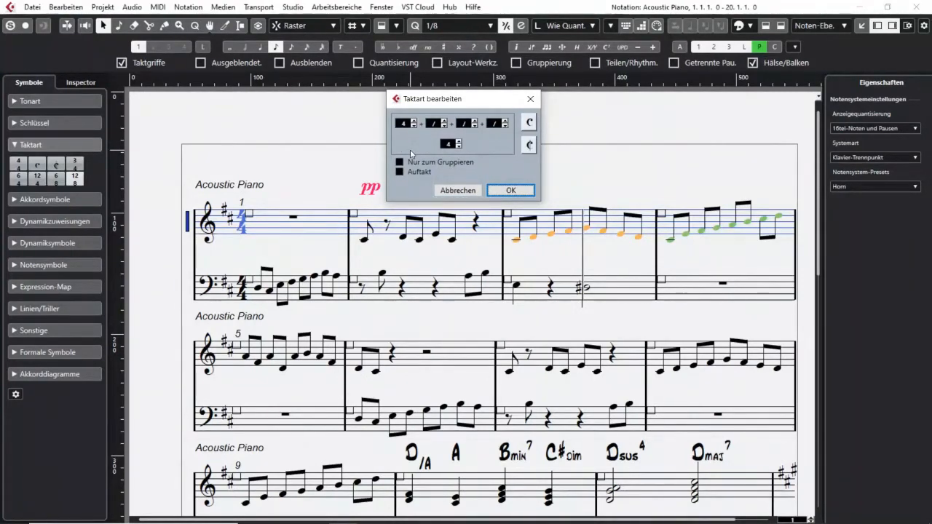
pyautogui.click(413, 171)
pyautogui.click(414, 126)
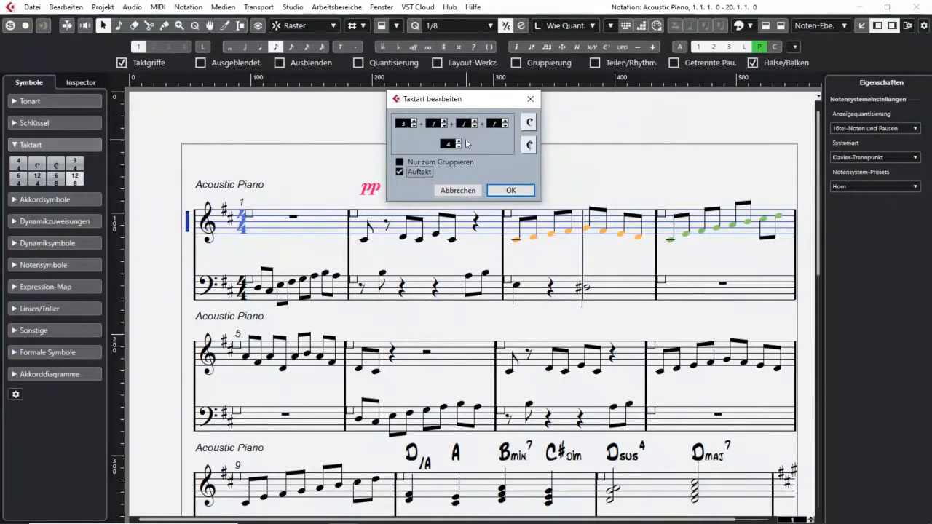
pyautogui.click(459, 146)
pyautogui.click(511, 190)
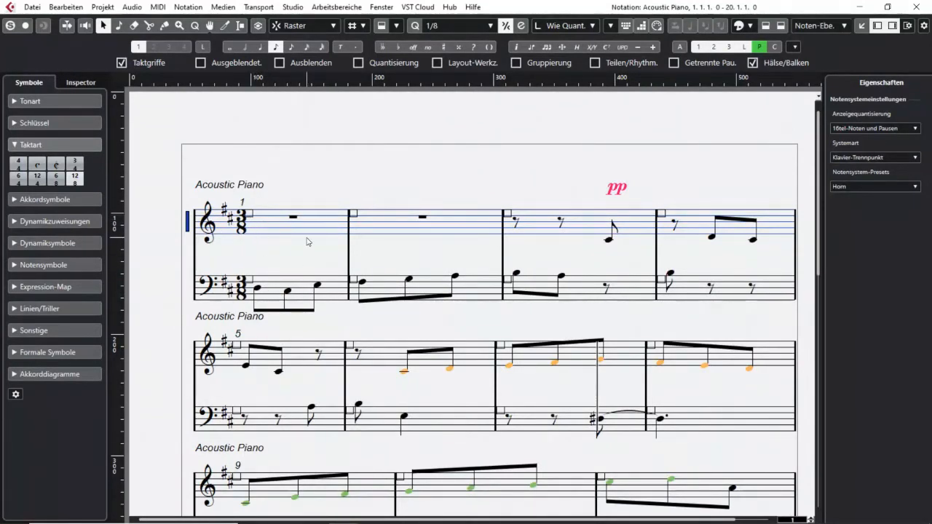
pyautogui.click(19, 161)
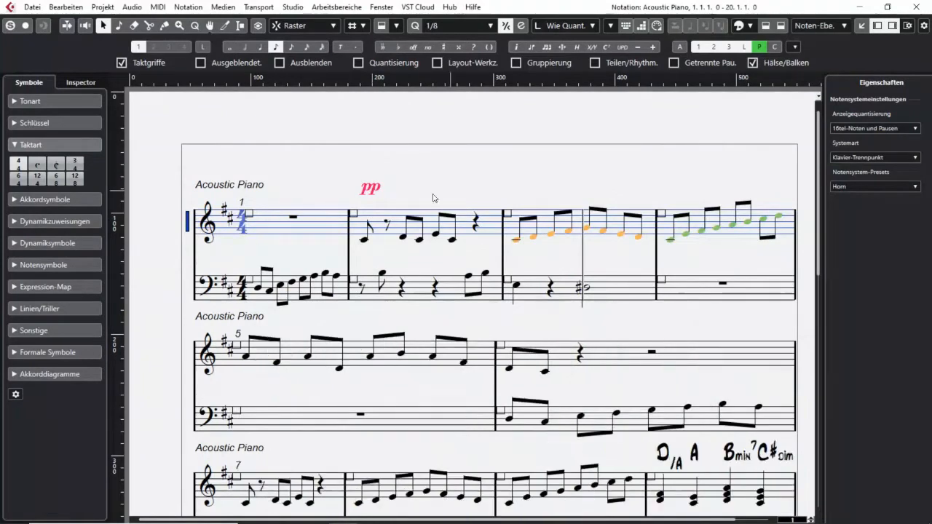
# Change the opening time signature to the composite 2+3+2 over 4 and undo the change.
pyautogui.doubleClick(246, 227)
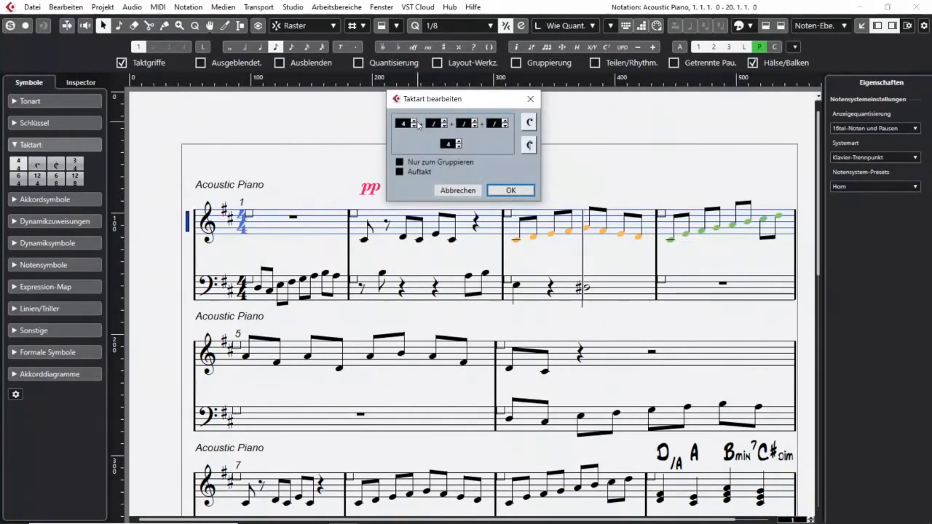
pyautogui.click(414, 126)
pyautogui.click(414, 127)
pyautogui.click(445, 121)
pyautogui.click(445, 121)
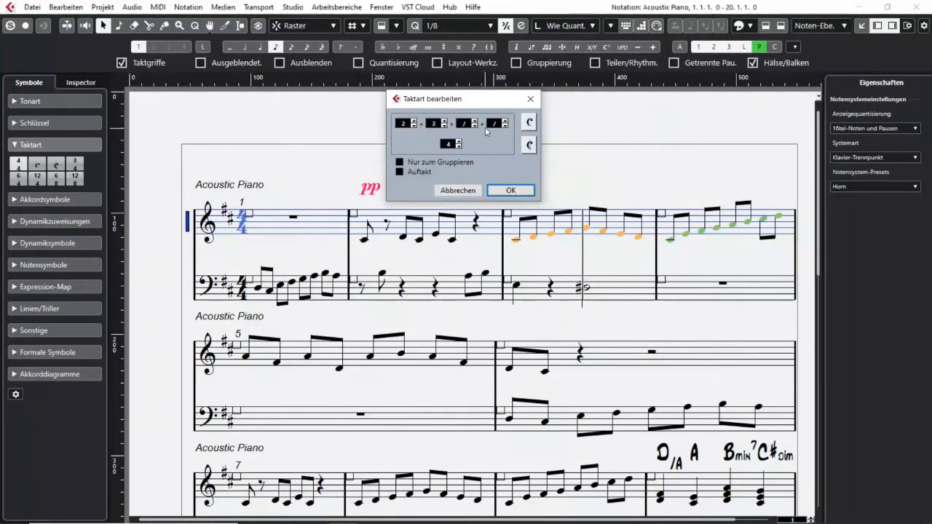
pyautogui.click(475, 121)
pyautogui.click(474, 122)
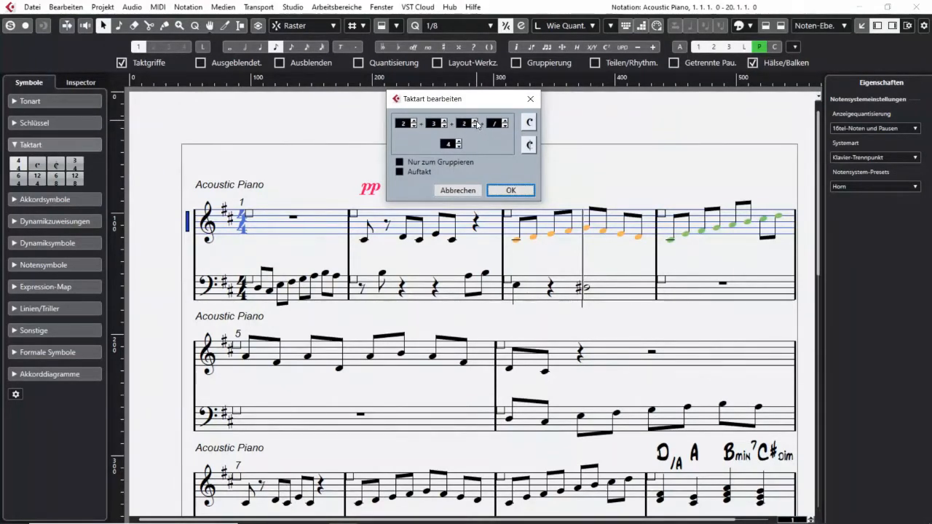
pyautogui.click(511, 190)
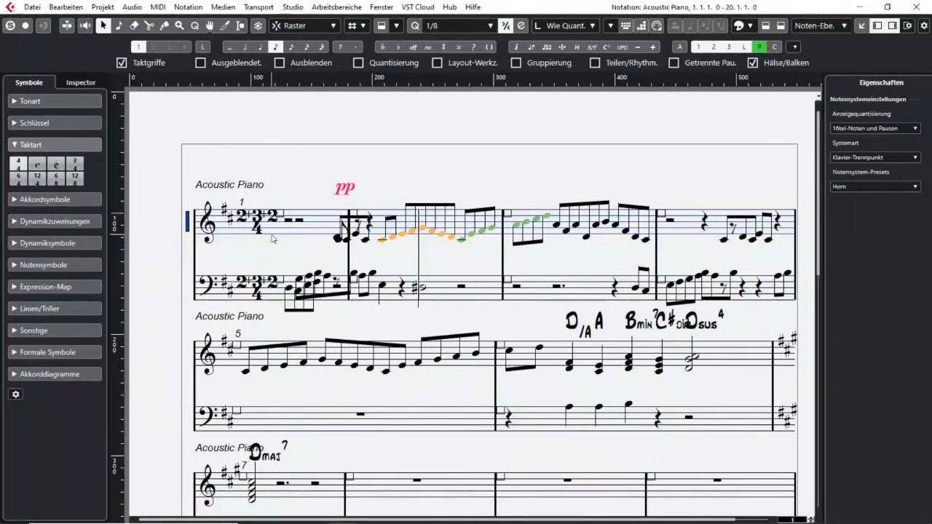
pyautogui.hotkey('ctrl', 'z')
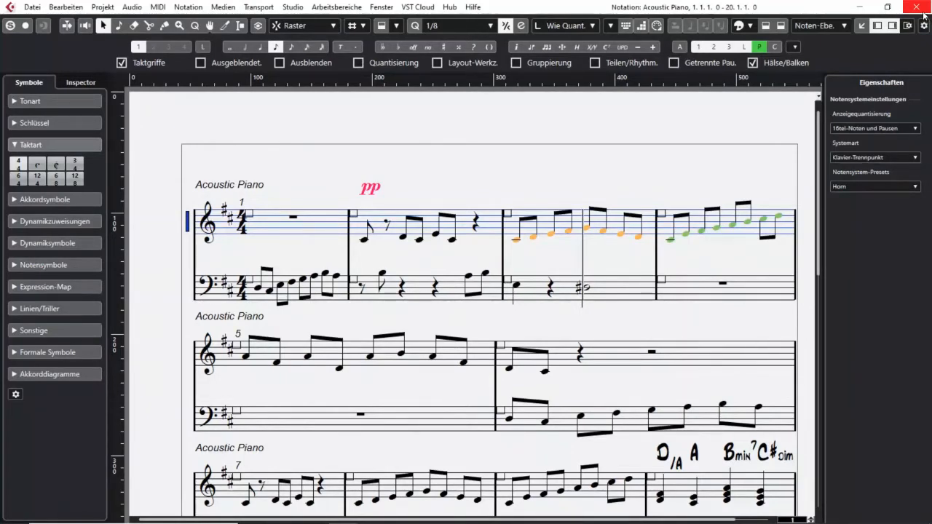
# Replace the time signature section with the chord symbols and place a Cmaj7 chord above the start of bar 3.
pyautogui.click(36, 145)
pyautogui.click(37, 166)
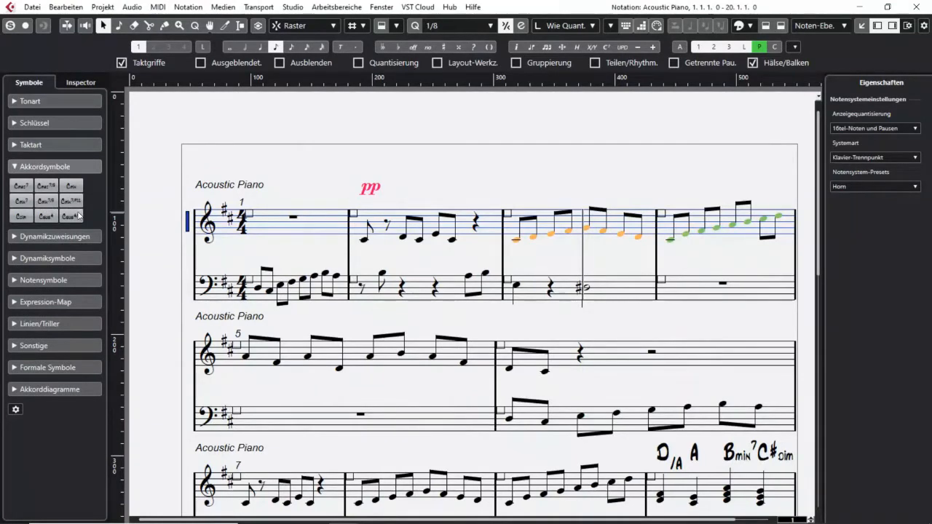
pyautogui.click(21, 191)
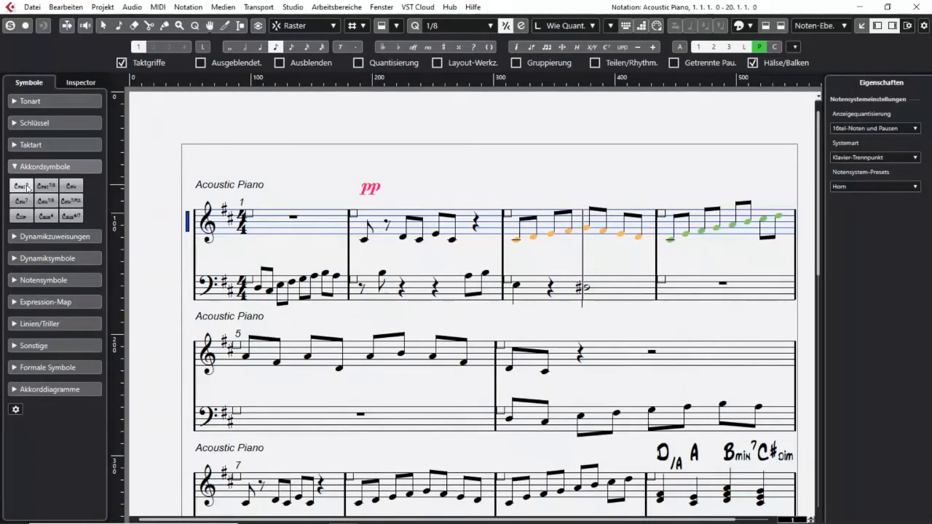
pyautogui.click(523, 185)
pyautogui.moveTo(525, 185); pyautogui.dragTo(522, 190)
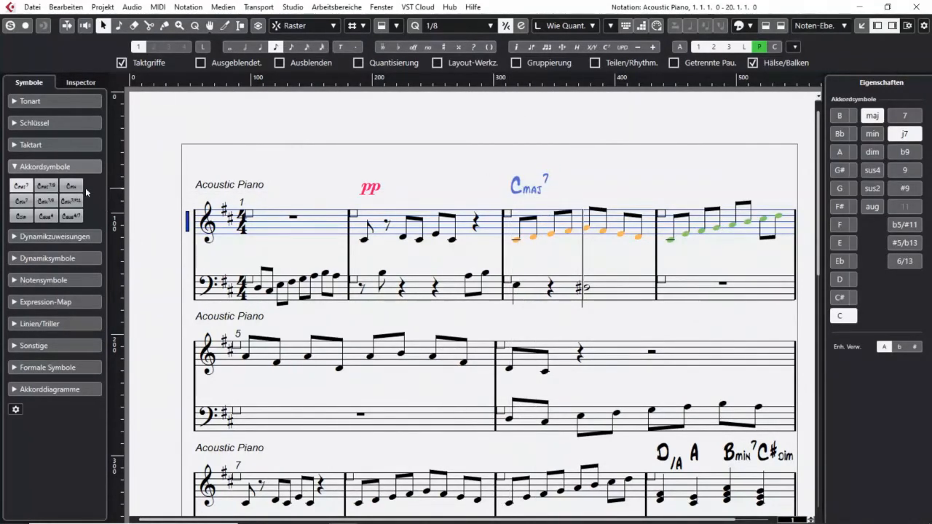
# Place a Cmin7 chord symbol above the middle of bar 3, slightly higher than the Cmaj7.
pyautogui.click(24, 202)
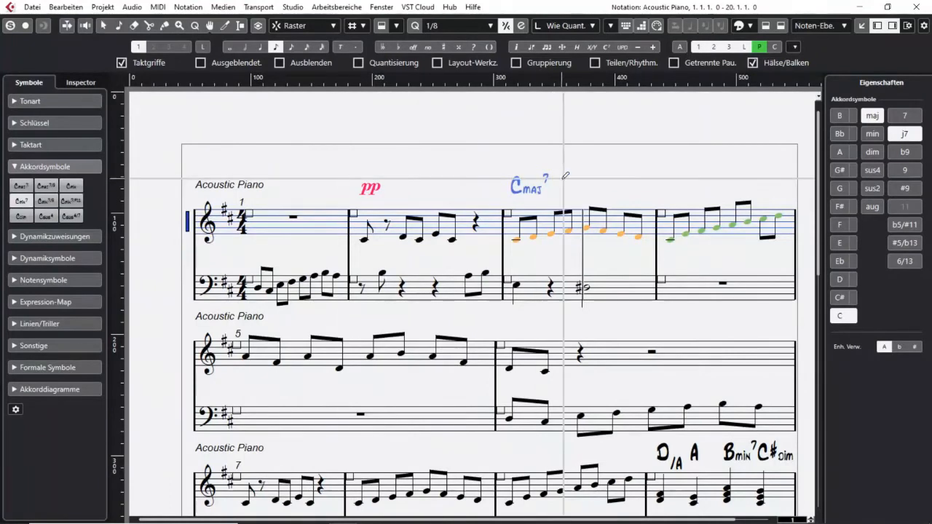
pyautogui.click(600, 174)
pyautogui.moveTo(601, 174); pyautogui.dragTo(588, 178)
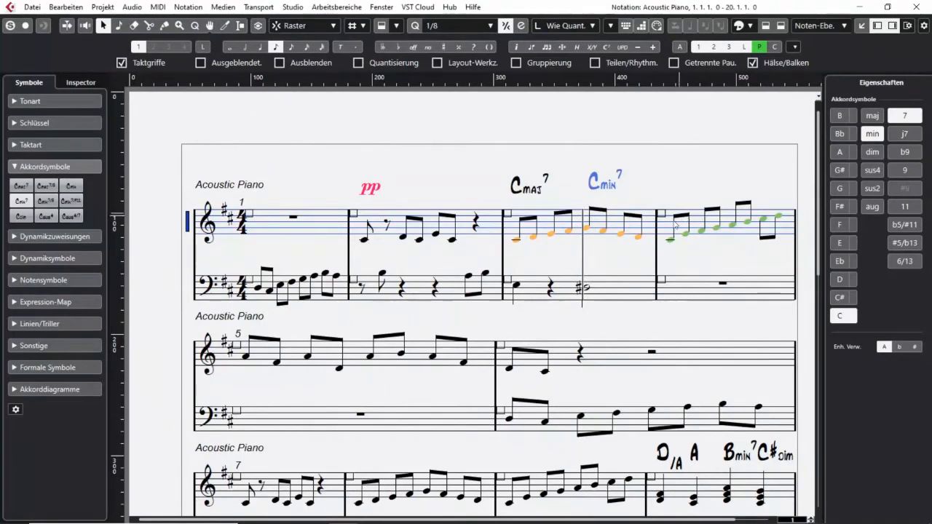
# Change the Cmaj7 chord above bar 3 to root A with tensions 7 and b9.
pyautogui.scroll(-2, 670, 259)
pyautogui.scroll(-2, 774, 343)
pyautogui.click(519, 190)
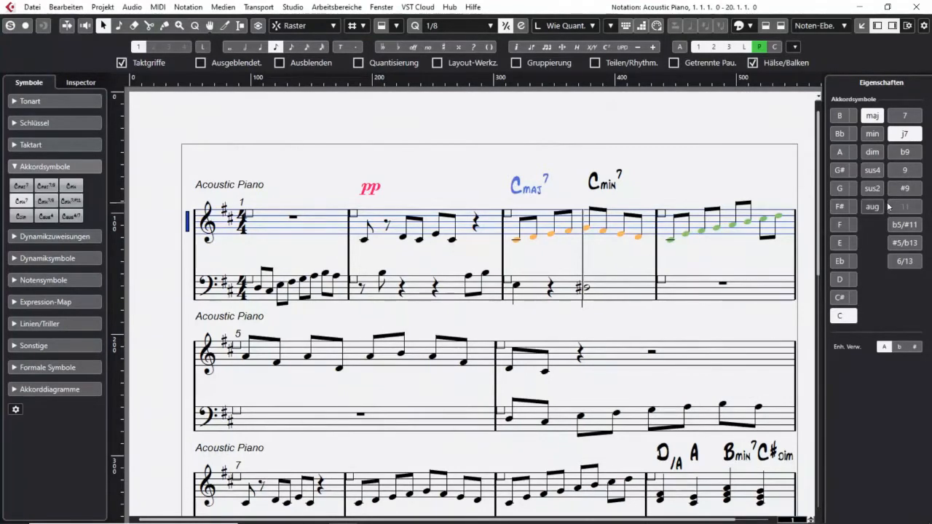
pyautogui.click(840, 152)
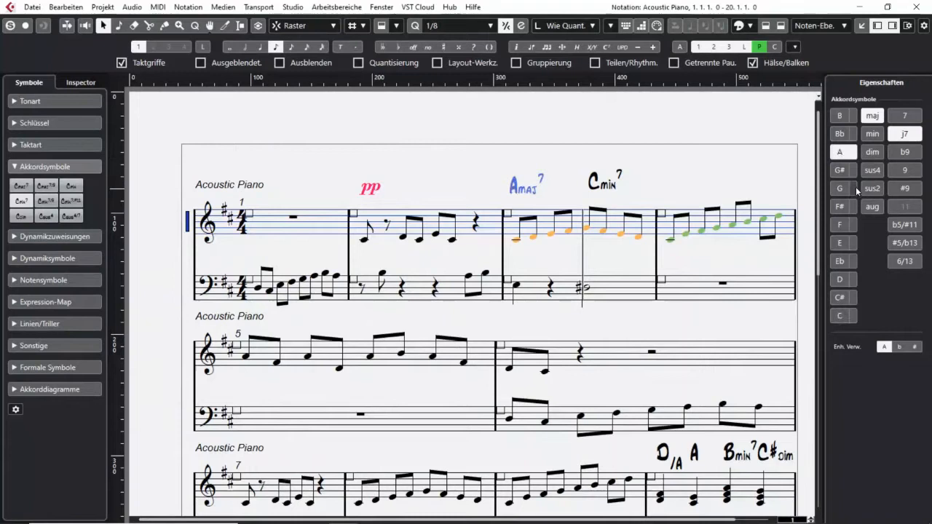
pyautogui.click(905, 115)
pyautogui.click(905, 152)
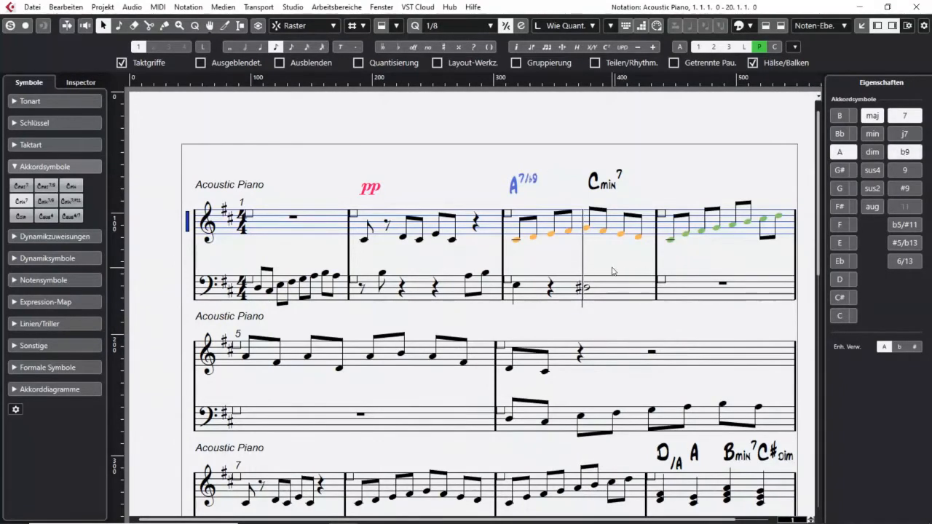
# Change the Cmin7 chord above bar 3 to root G and type sus2, and deselect it.
pyautogui.click(600, 187)
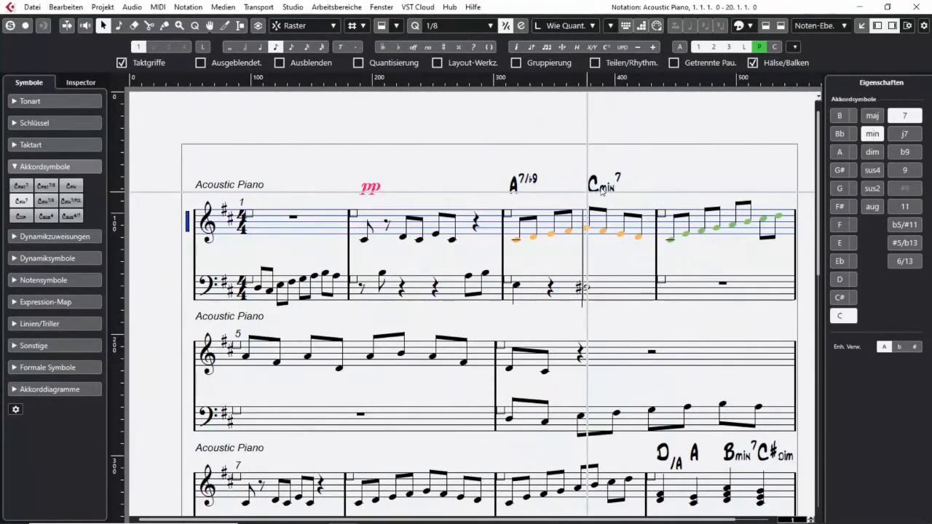
pyautogui.click(844, 193)
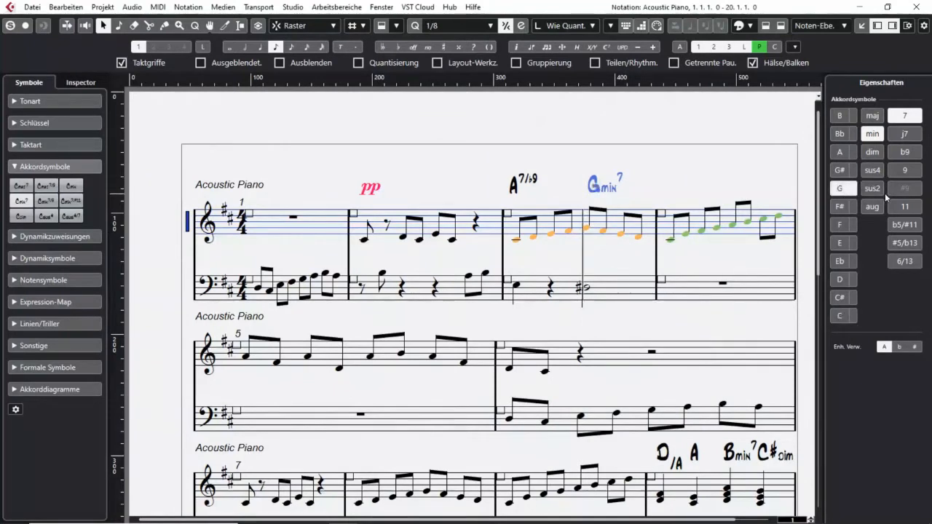
pyautogui.click(872, 188)
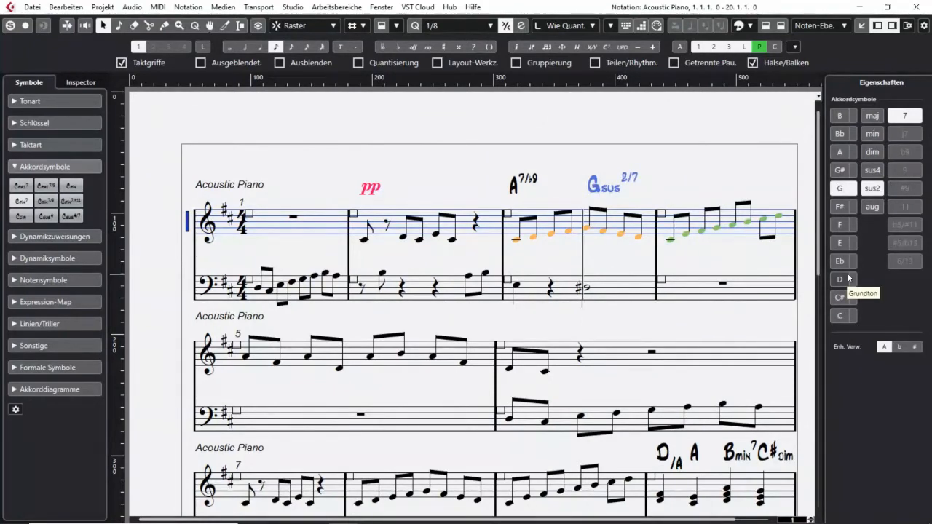
pyautogui.click(727, 178)
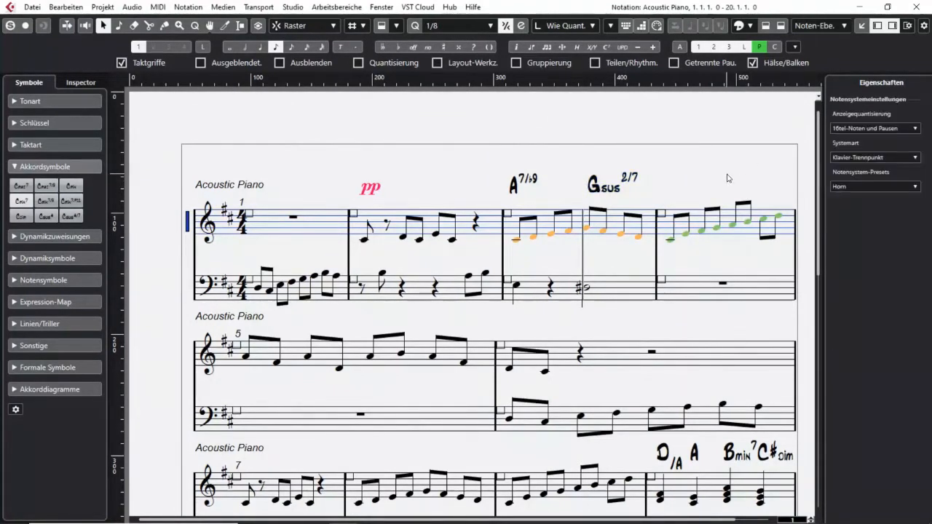
# Hide the properties pane and apply G as the bass note of the A7/b9 chord using the chord symbol editor.
pyautogui.click(892, 25)
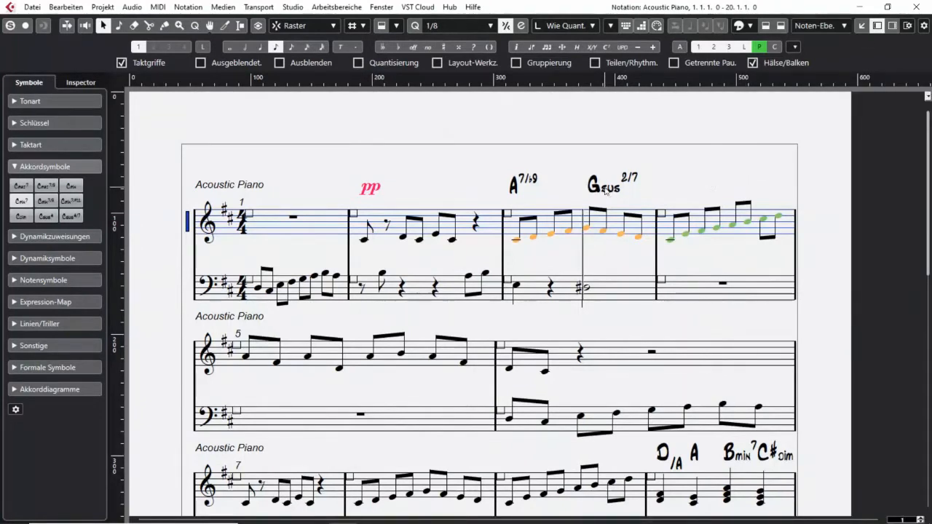
pyautogui.doubleClick(514, 188)
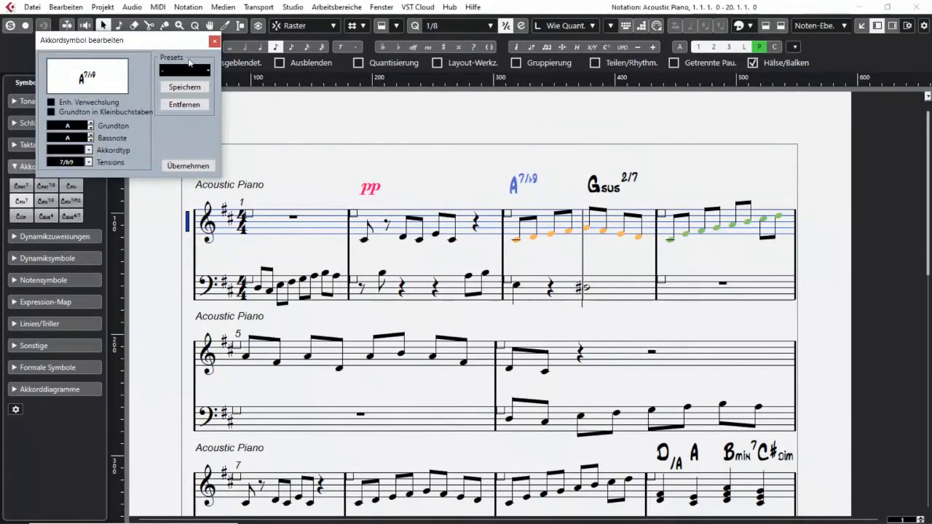
pyautogui.moveTo(179, 42); pyautogui.dragTo(318, 92)
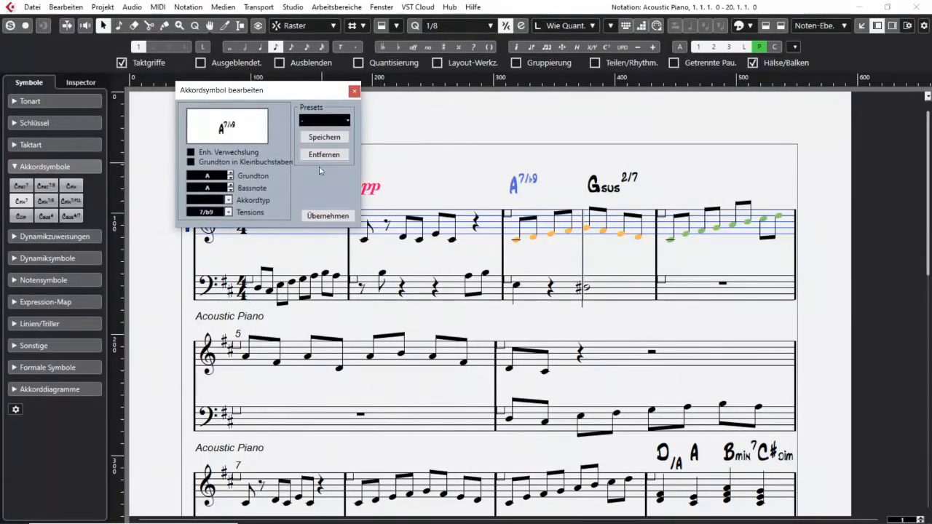
pyautogui.click(231, 191)
pyautogui.click(231, 191)
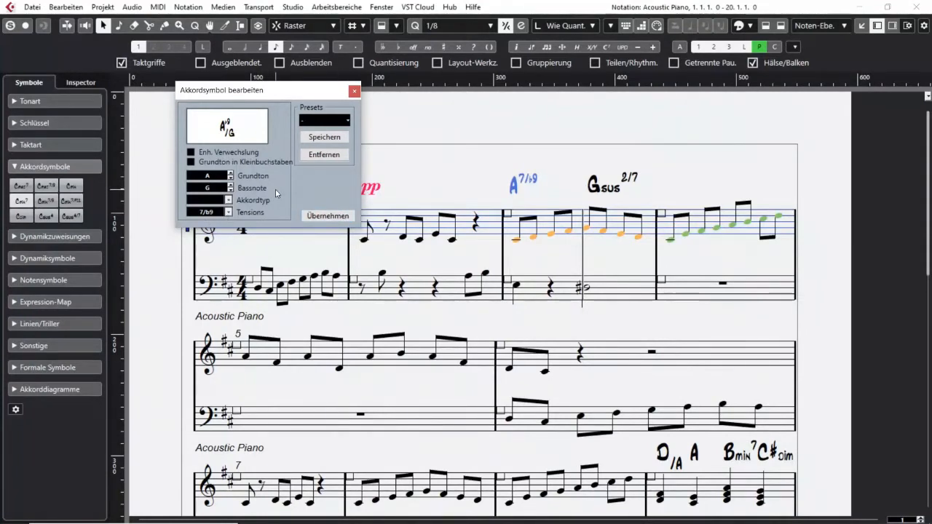
pyautogui.click(330, 217)
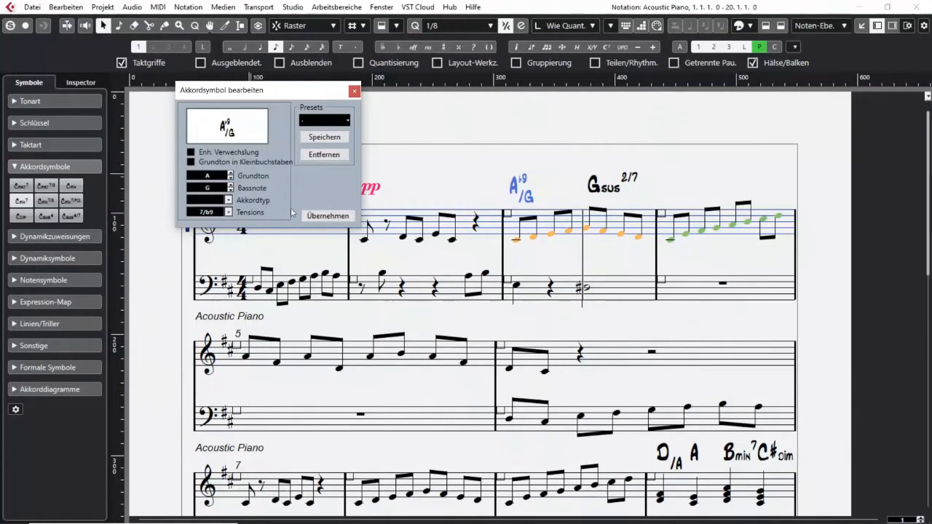
# Apply the bracketed tensions (2/7) to the Gsus chord above bar 3 and close the chord symbol editor.
pyautogui.click(606, 191)
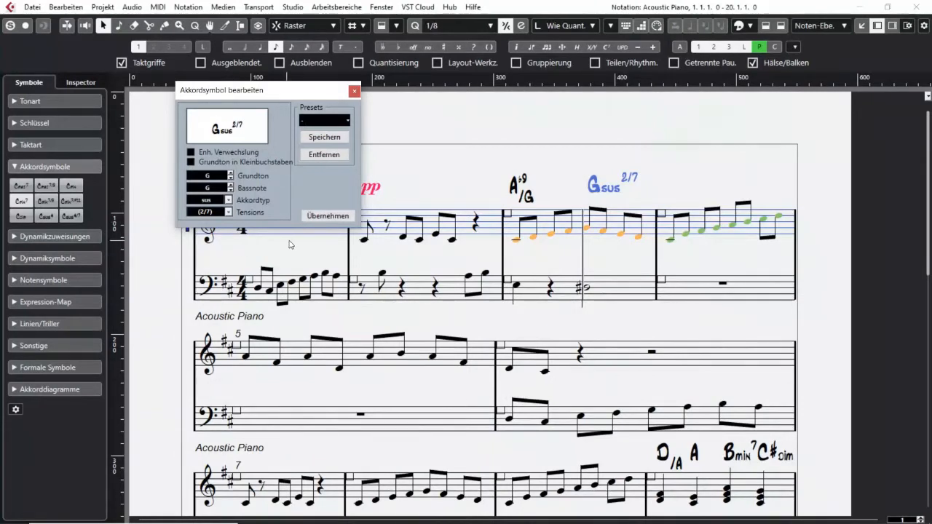
pyautogui.click(330, 223)
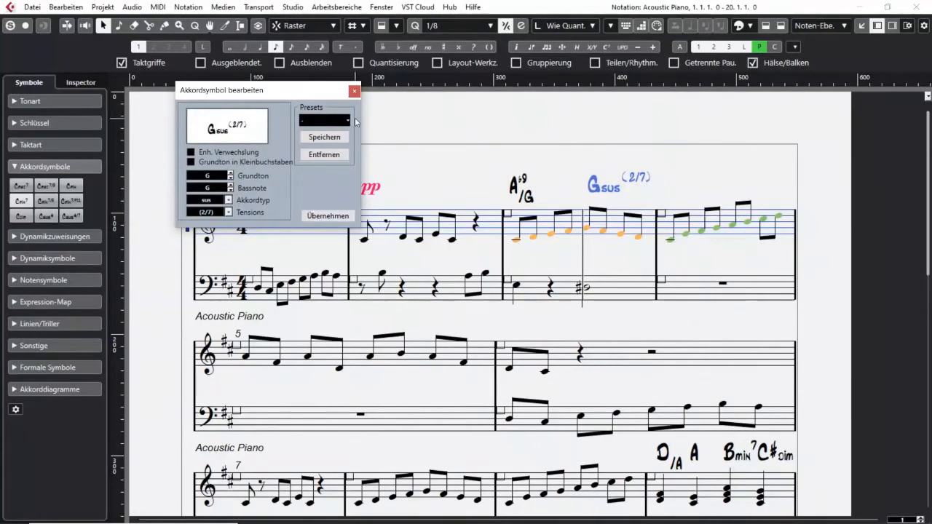
pyautogui.click(354, 91)
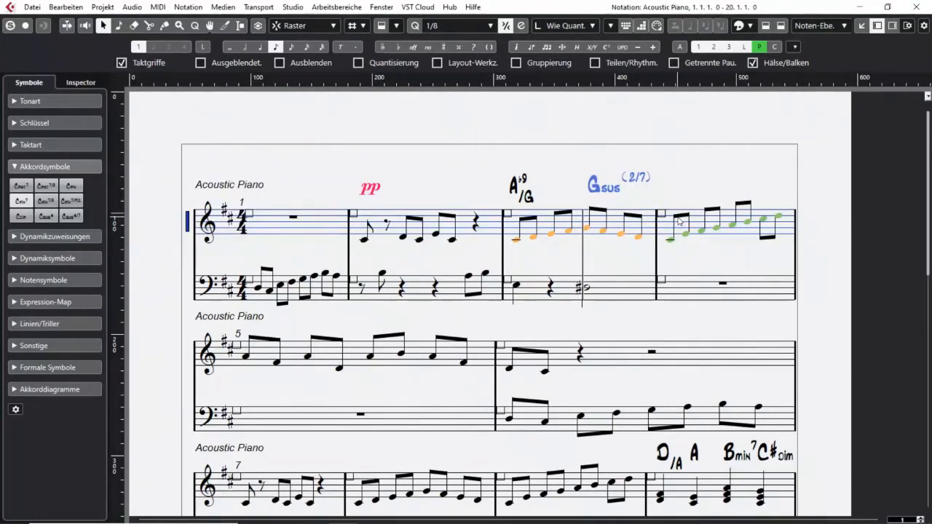
# Place a Cmaj7/9 chord symbol above bar 4 and shift it slightly towards the start of the bar.
pyautogui.click(46, 187)
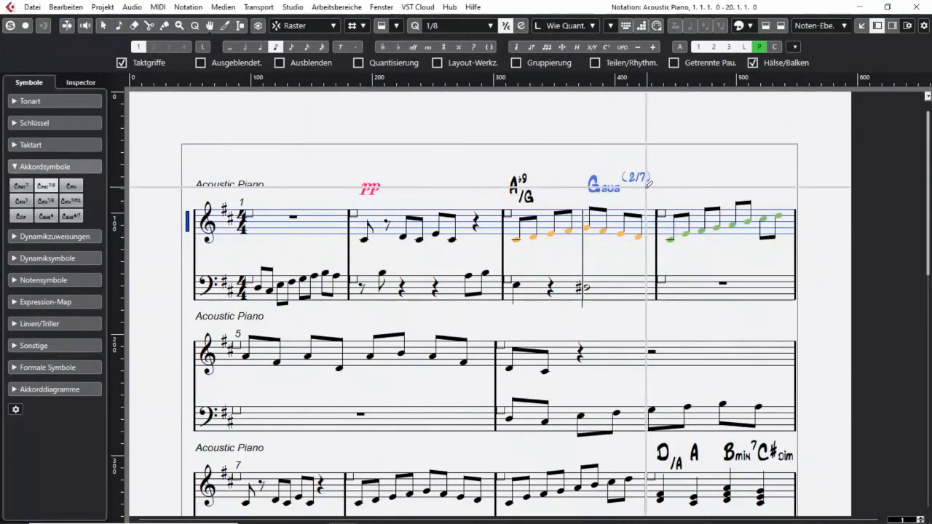
pyautogui.click(692, 183)
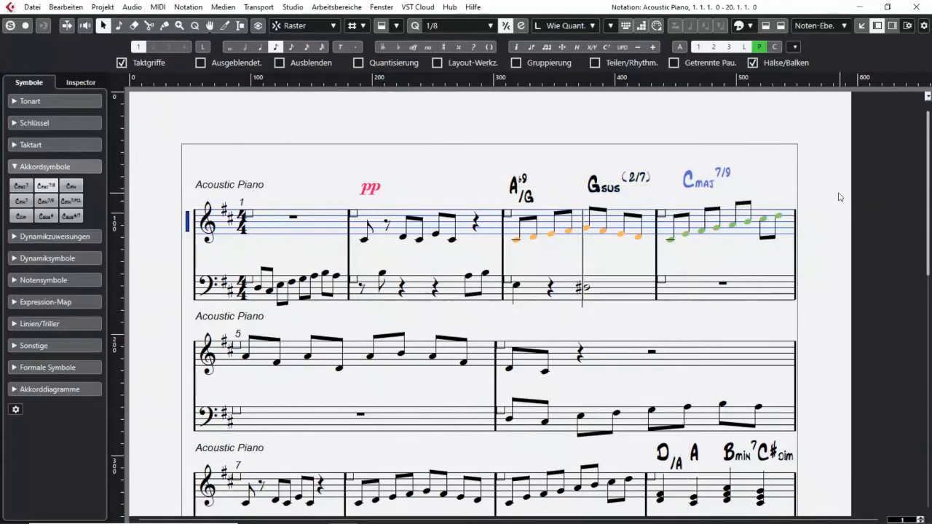
pyautogui.click(689, 191)
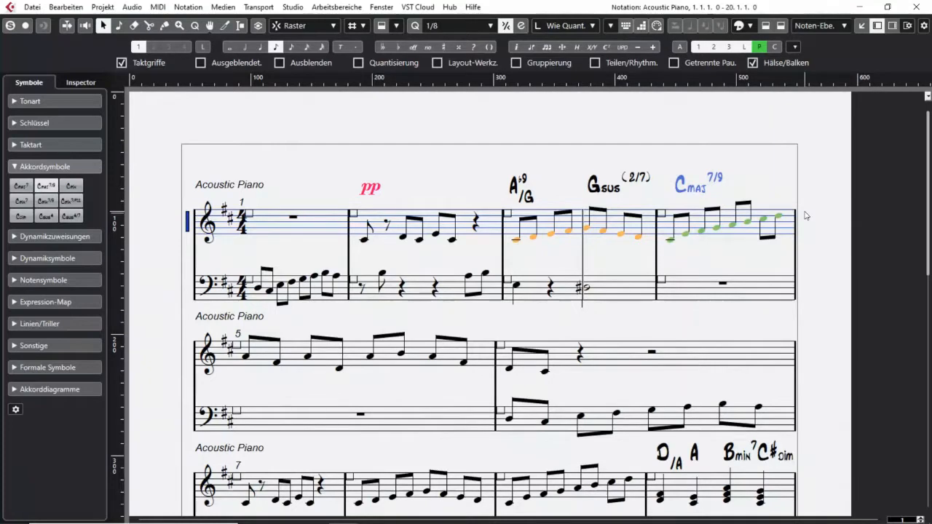
# Change the C chord symbol above bar 4 to the sus4/7 preset.
pyautogui.rightClick(697, 189)
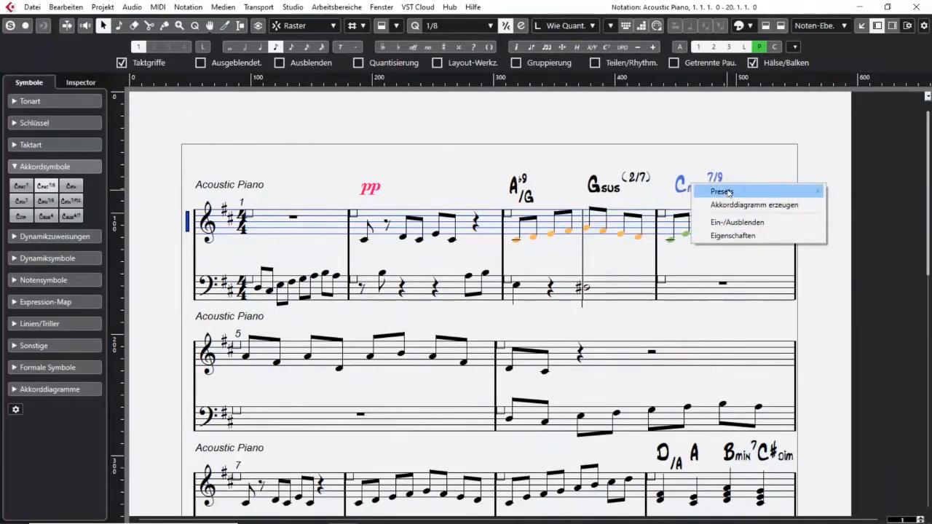
pyautogui.moveTo(728, 193)
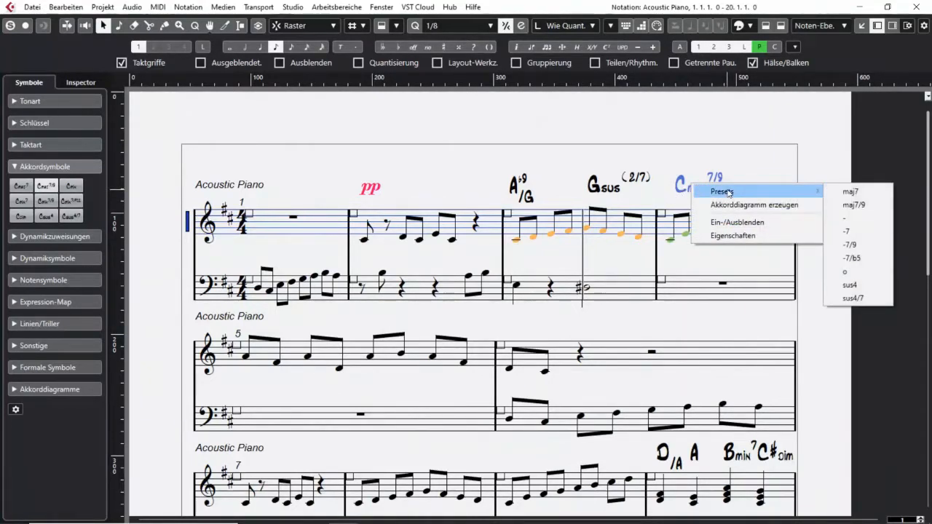
pyautogui.click(864, 245)
pyautogui.rightClick(692, 194)
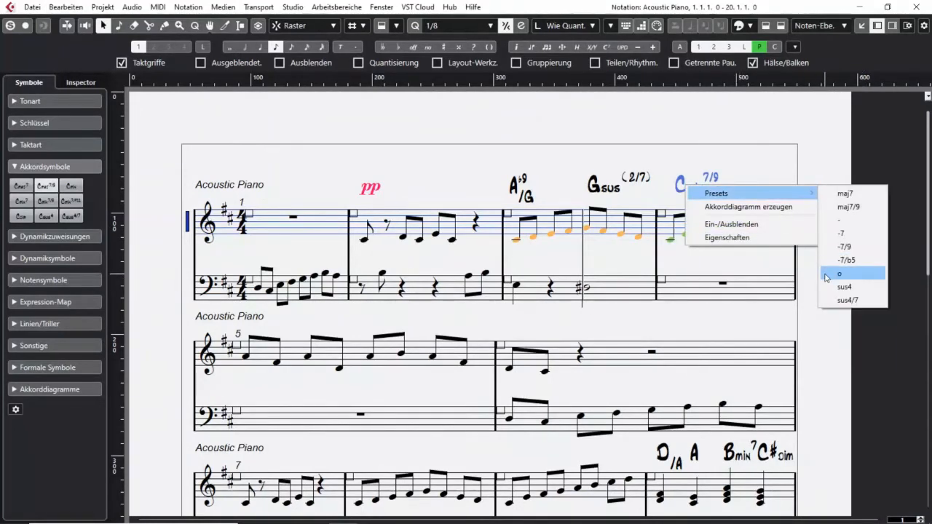
pyautogui.click(834, 299)
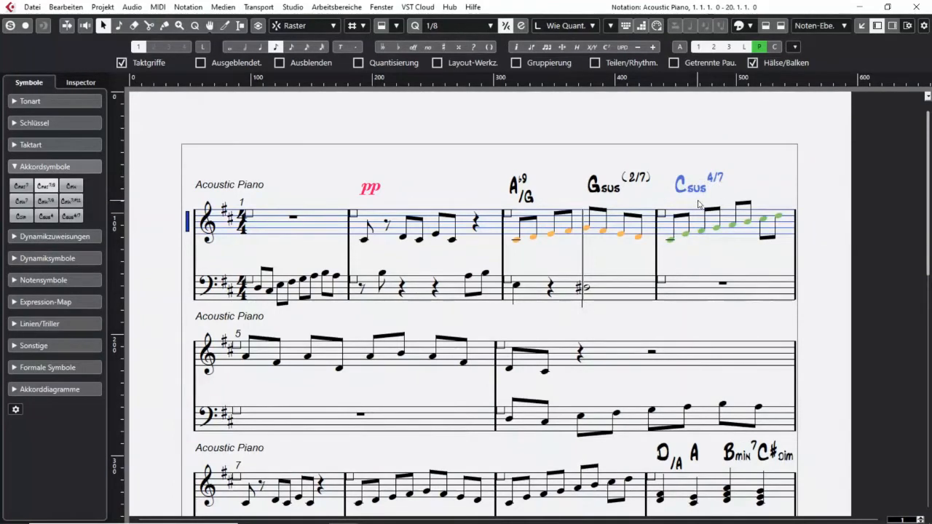
# Erase the C chord symbol above bar 4.
pyautogui.rightClick(698, 151)
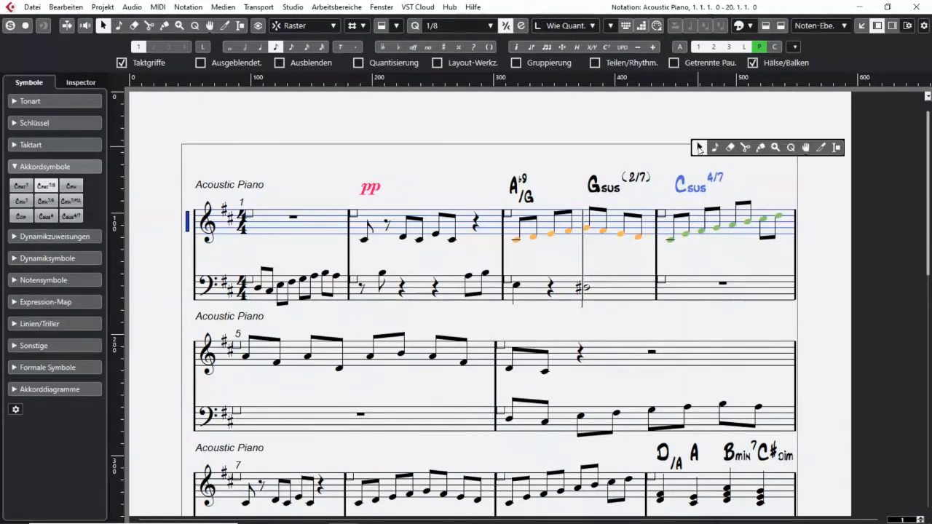
pyautogui.click(726, 150)
pyautogui.click(699, 186)
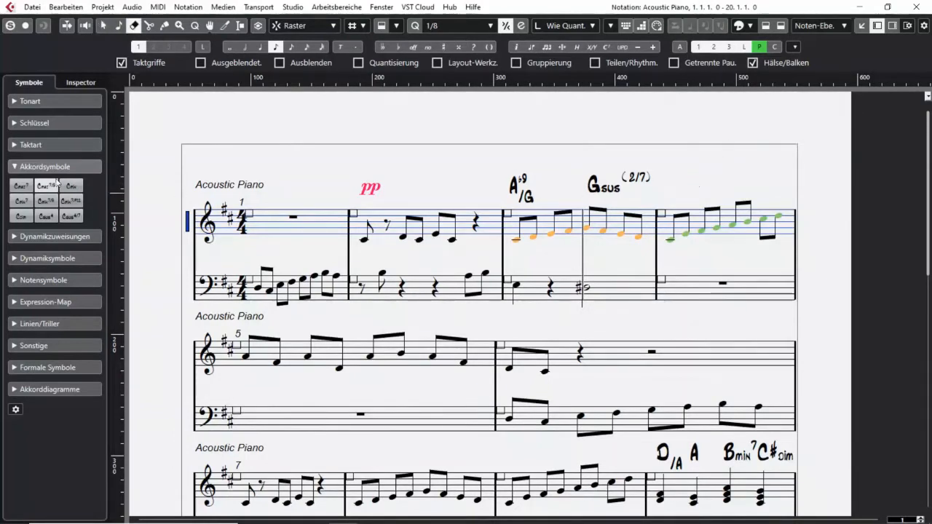
# Insert a forte dynamic (f) from the Dynamikzuweisungen between the two staves near the end of bar 2.
pyautogui.click(16, 166)
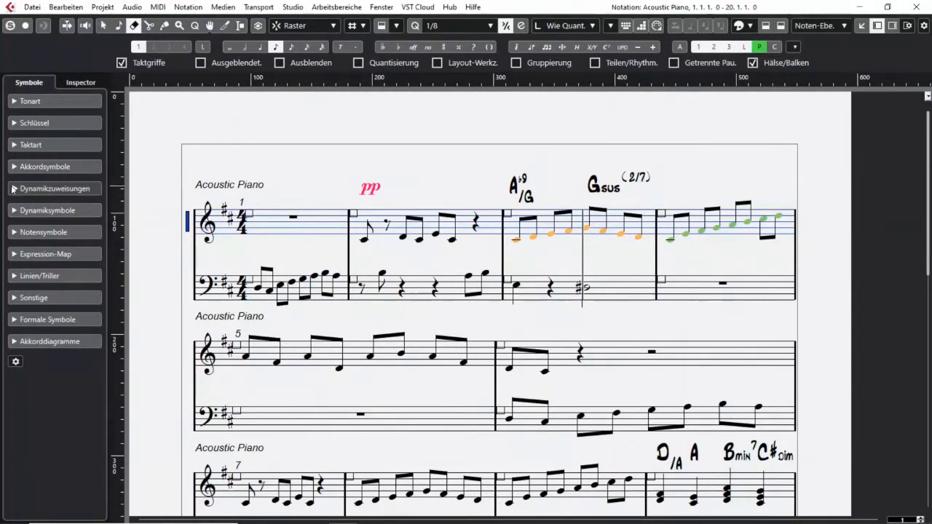
pyautogui.click(12, 188)
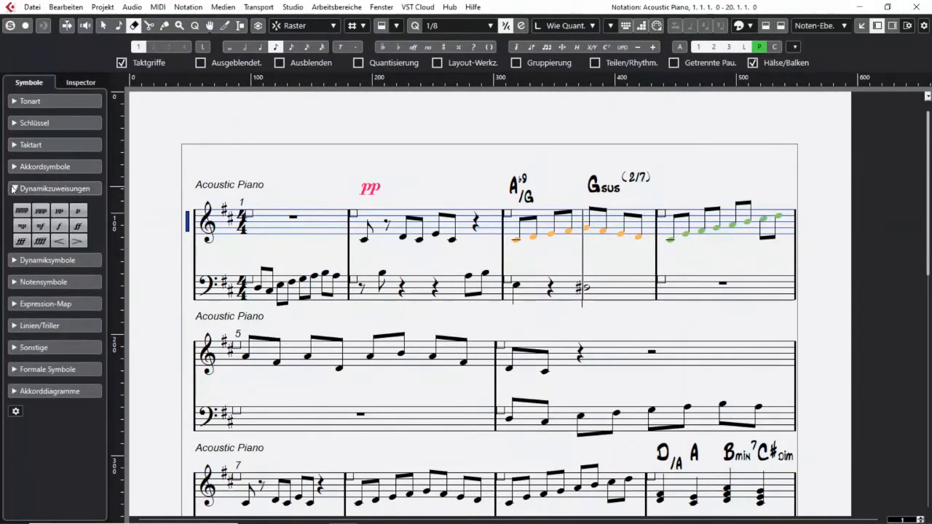
pyautogui.click(61, 228)
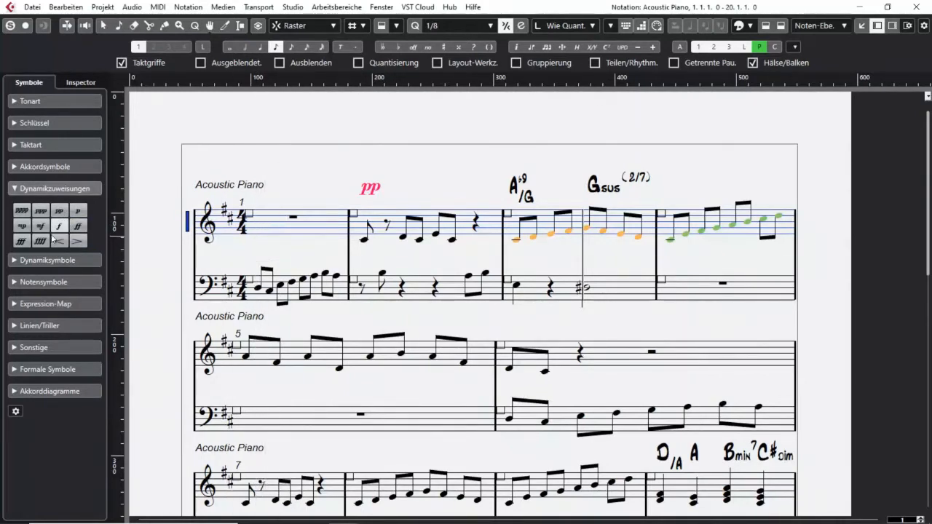
pyautogui.click(486, 255)
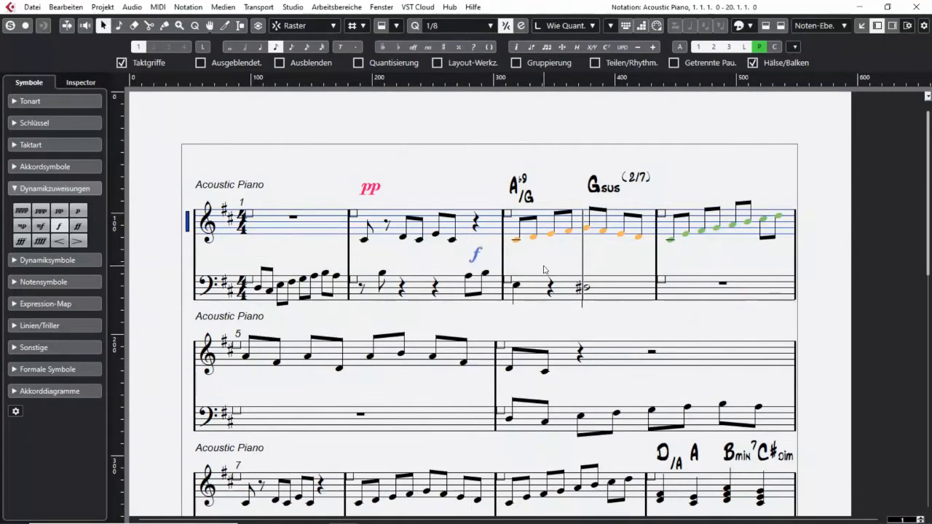
pyautogui.moveTo(475, 255); pyautogui.dragTo(470, 255)
# Raise the forte dynamic in bar 2 to ff, lower it to mf, and set it back to f.
pyautogui.click(652, 47)
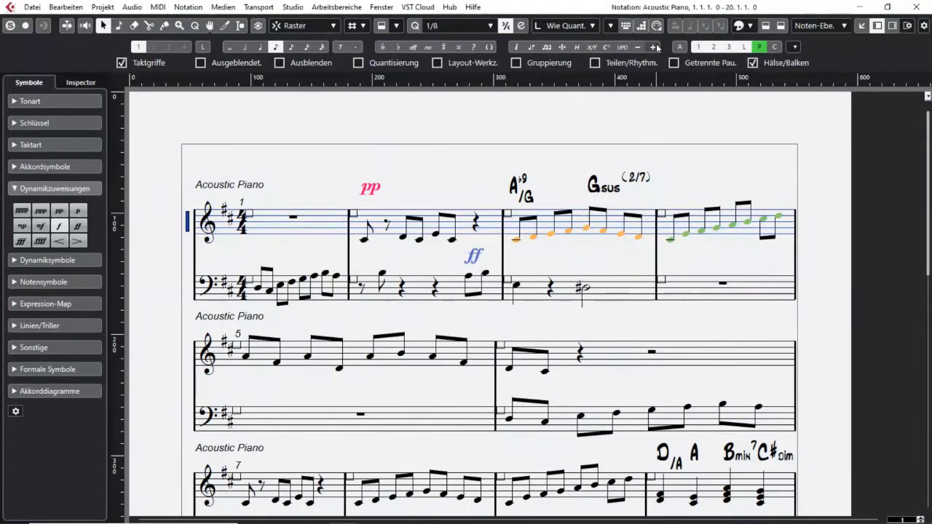
pyautogui.click(638, 46)
pyautogui.click(638, 47)
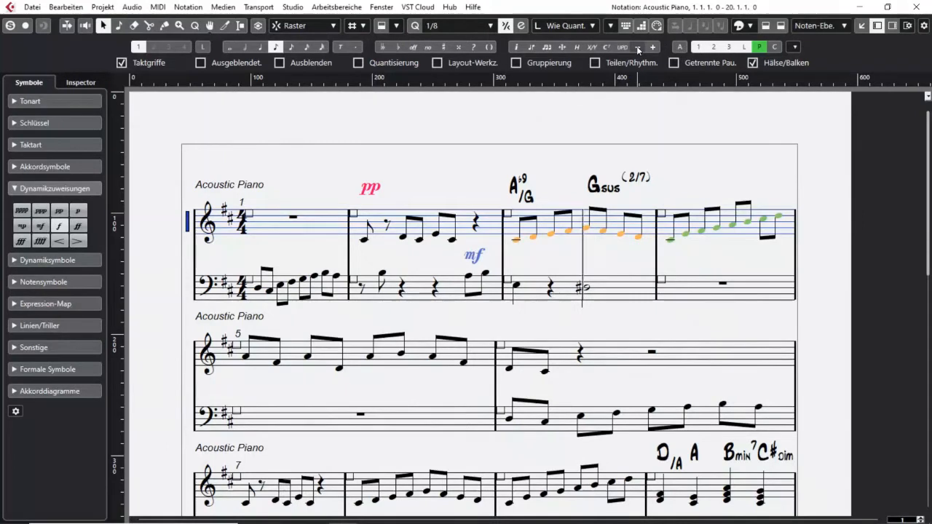
pyautogui.rightClick(473, 255)
pyautogui.click(495, 255)
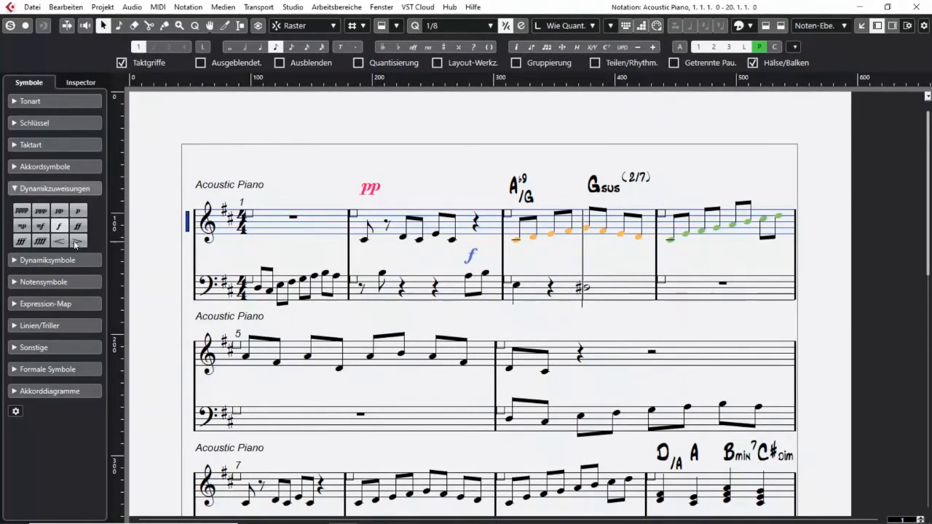
# Collapse the Dynamikzuweisungen section and expand the Dynamiksymbole section, with bars 5 and 6 in view.
pyautogui.click(15, 189)
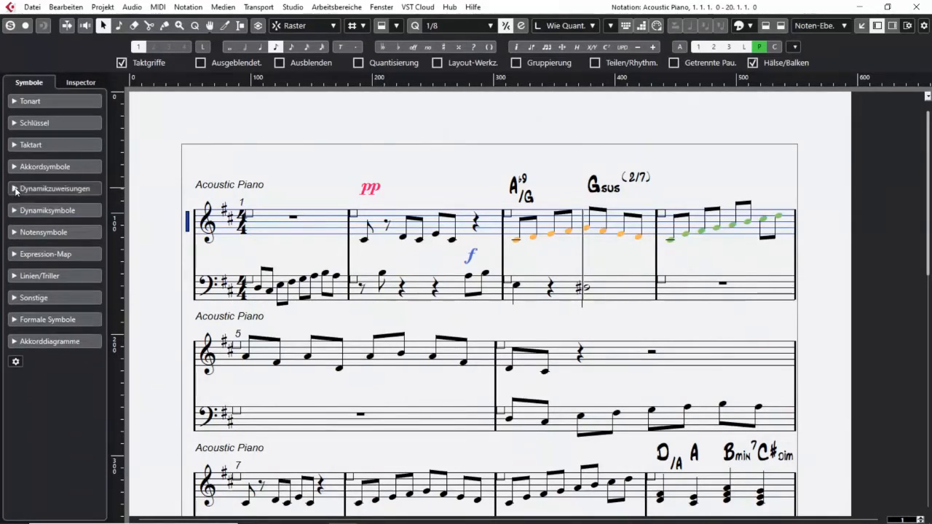
pyautogui.click(14, 211)
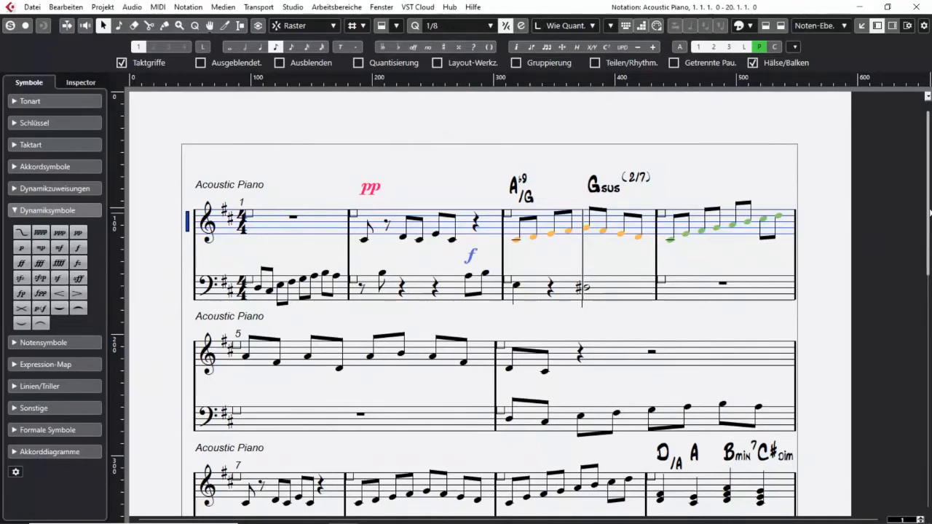
pyautogui.moveTo(929, 212); pyautogui.dragTo(925, 255)
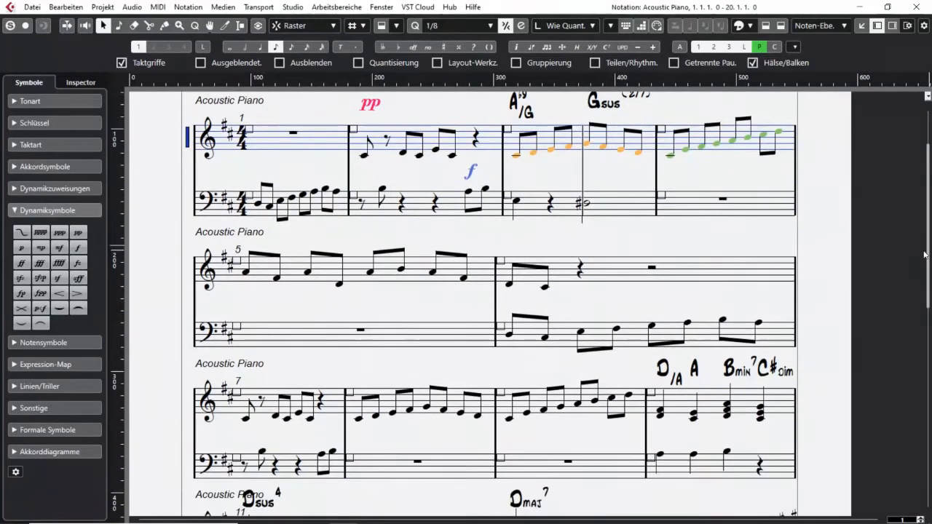
# Draw a dynamics curve below the treble staff across bar 5 and reshape its start and control points into a wave.
pyautogui.click(21, 234)
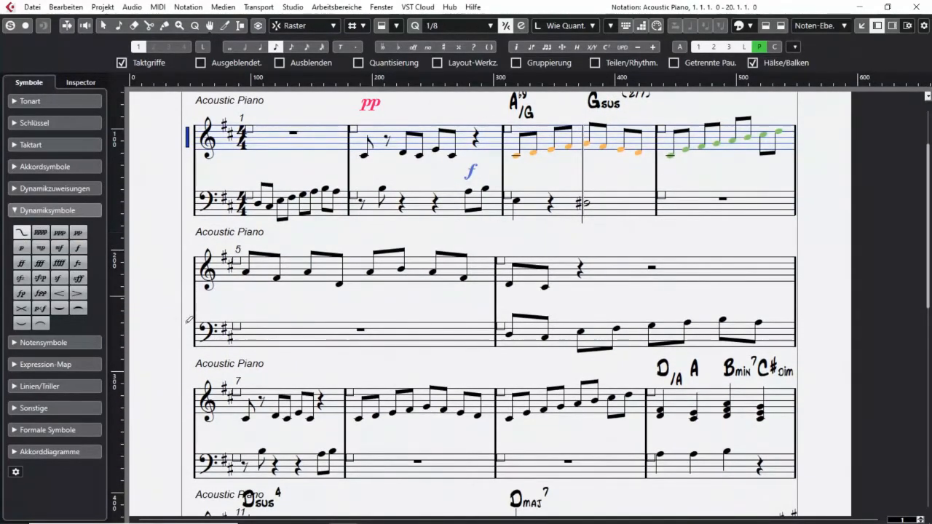
pyautogui.moveTo(249, 291); pyautogui.dragTo(441, 298)
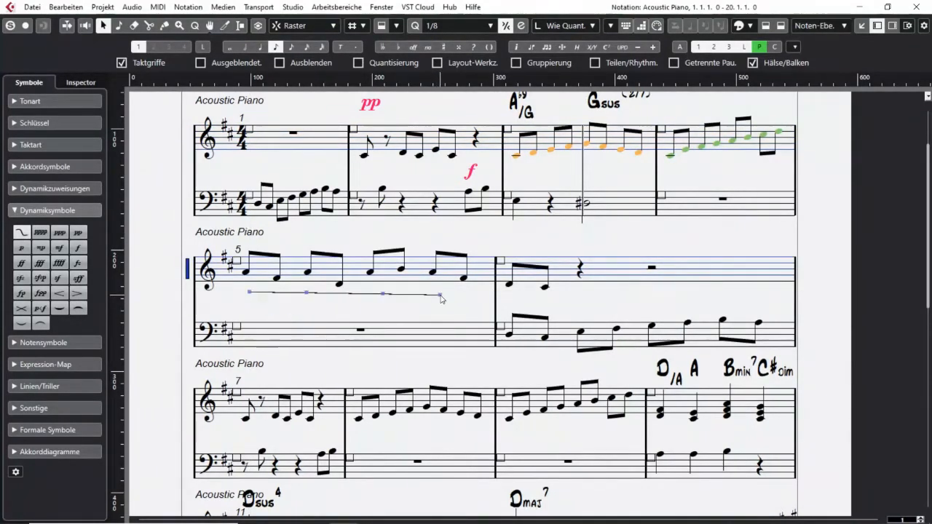
pyautogui.moveTo(383, 294); pyautogui.dragTo(379, 315)
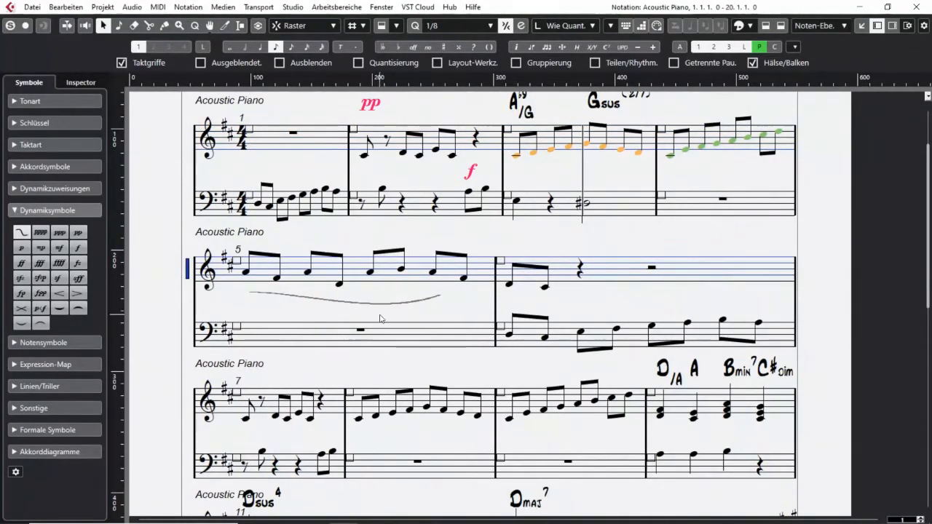
pyautogui.moveTo(307, 295); pyautogui.dragTo(308, 279)
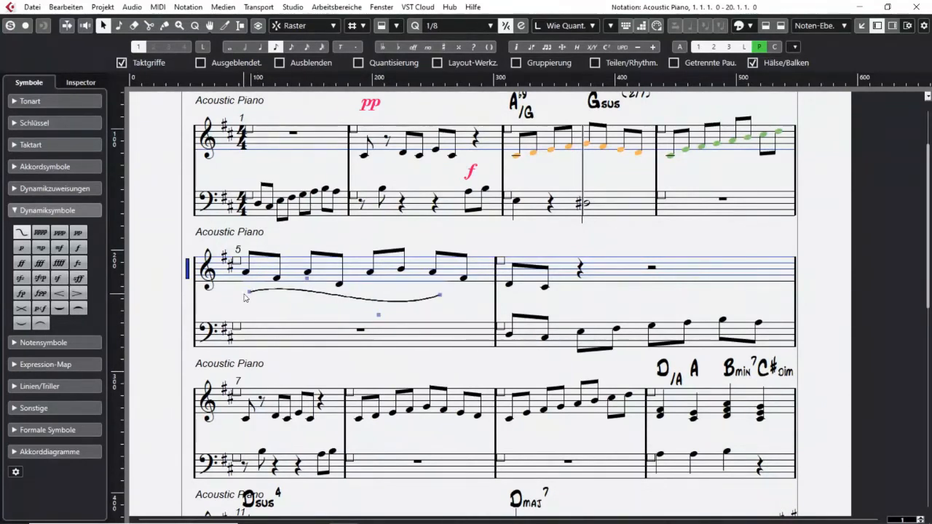
pyautogui.moveTo(248, 292); pyautogui.dragTo(243, 312)
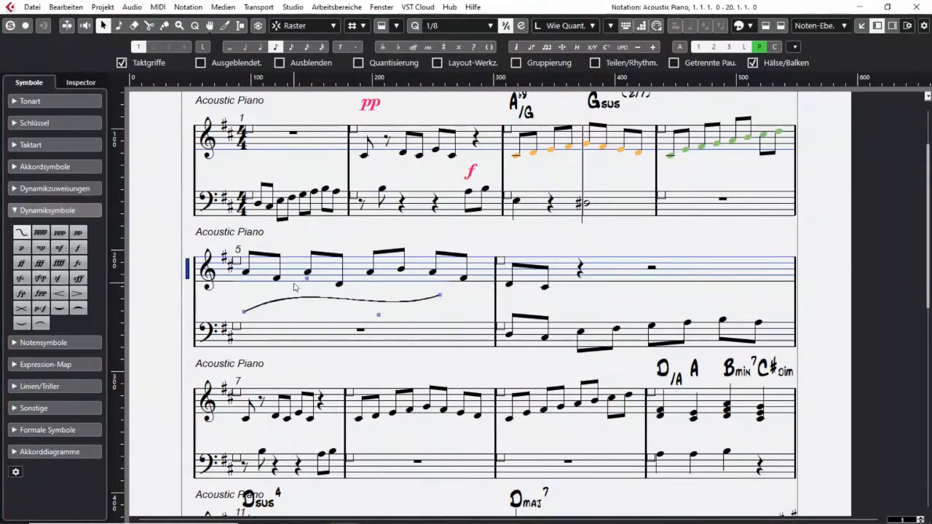
pyautogui.moveTo(307, 279); pyautogui.dragTo(304, 261)
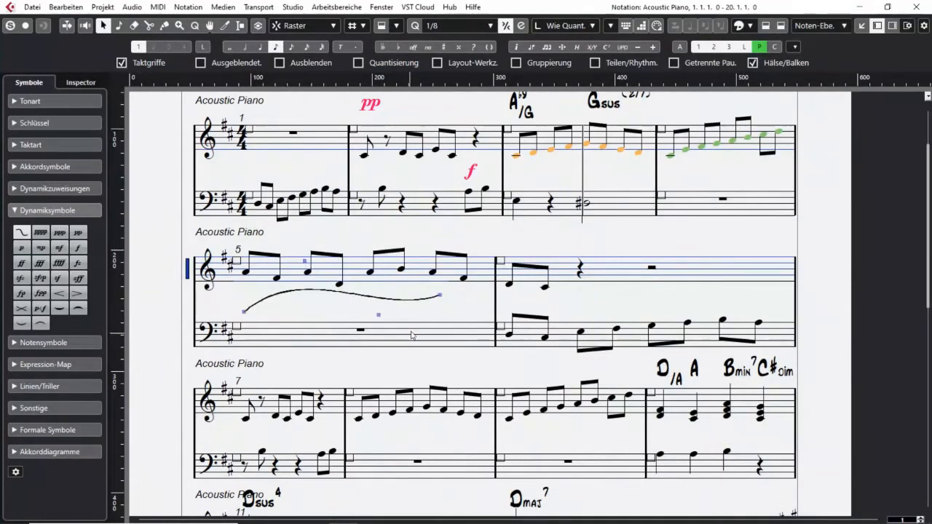
pyautogui.click(371, 318)
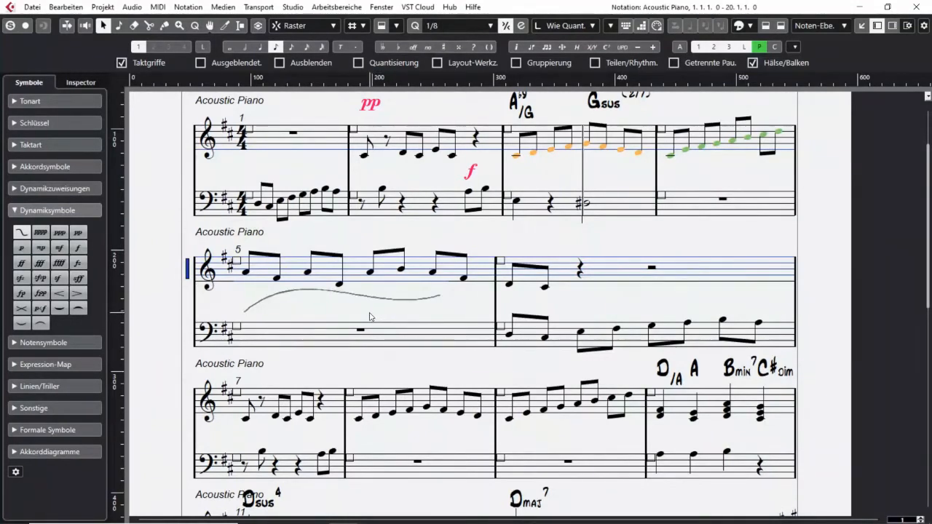
# Add points to the curve in bar 5 and reshape the extension so it rises steeply at the end of the bar.
pyautogui.rightClick(369, 308)
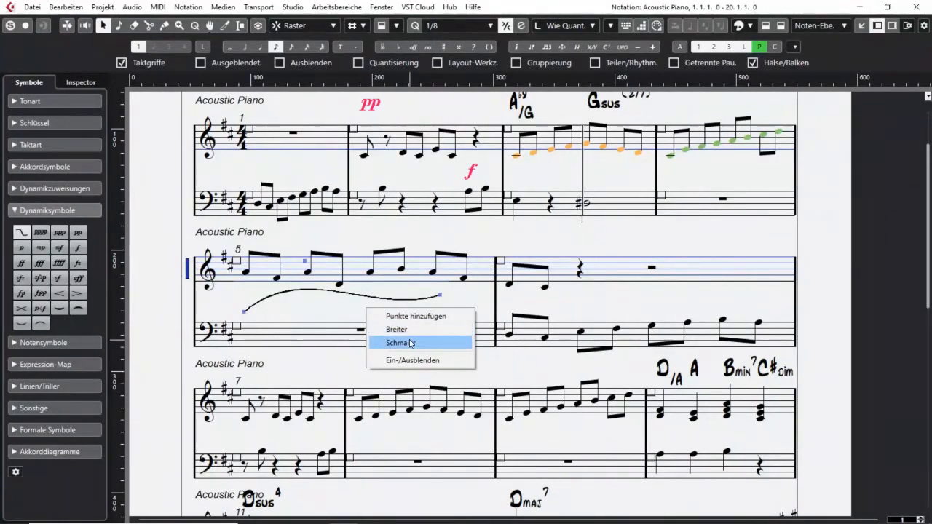
pyautogui.click(412, 317)
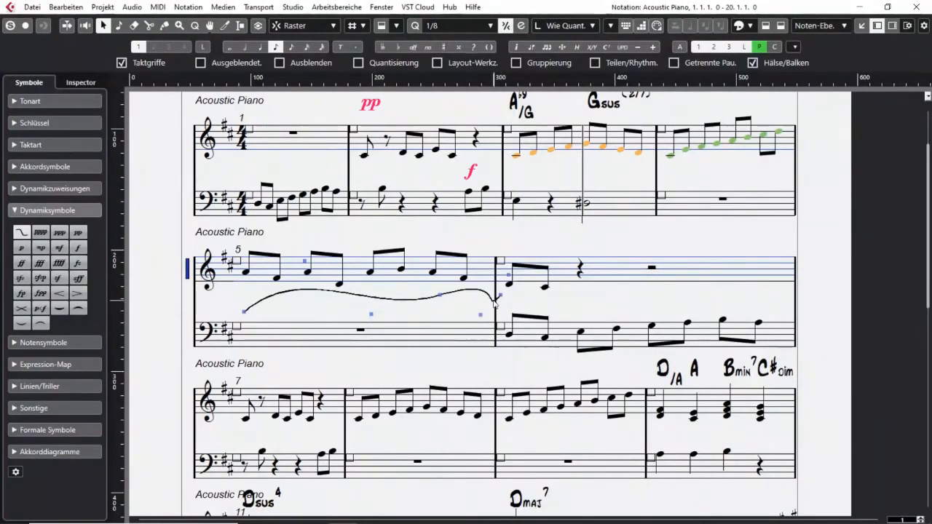
pyautogui.moveTo(440, 295); pyautogui.dragTo(414, 305)
pyautogui.moveTo(500, 295); pyautogui.dragTo(488, 251)
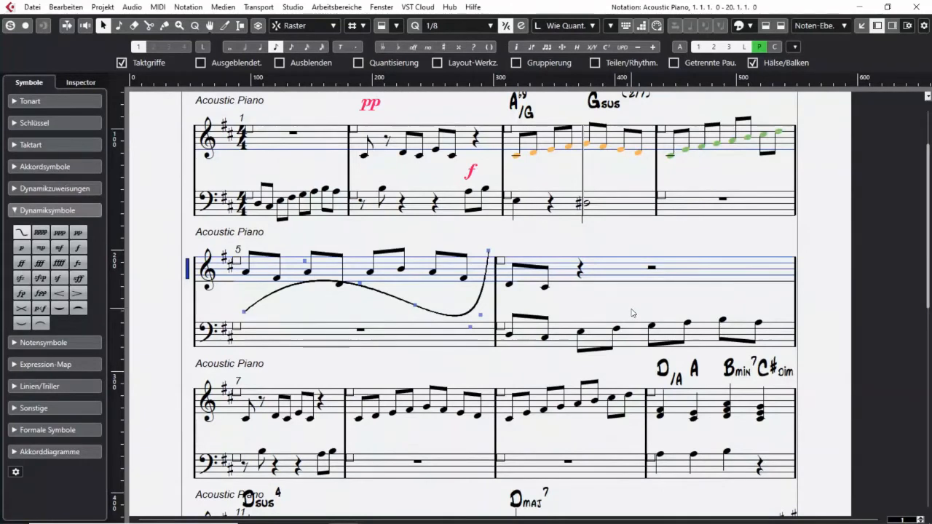
# Erase the curve below the treble staff in bar 5.
pyautogui.rightClick(347, 314)
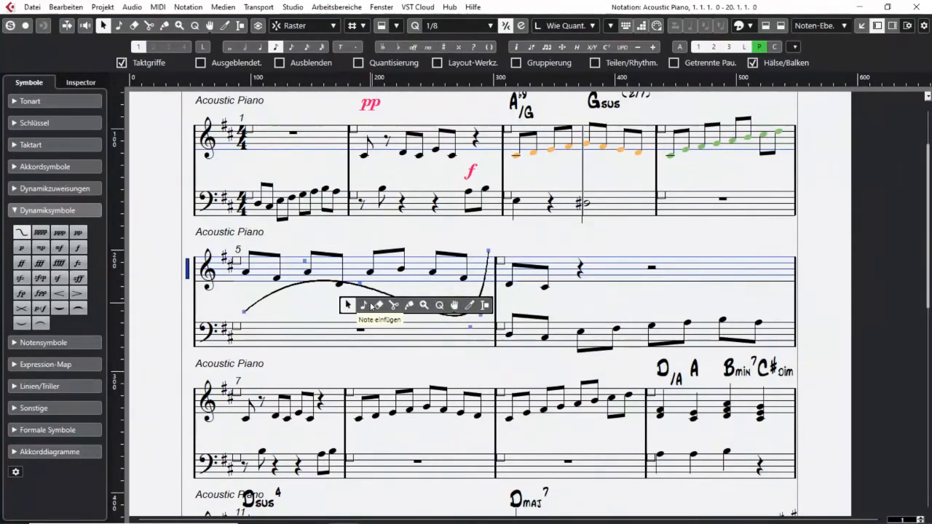
pyautogui.click(370, 307)
pyautogui.click(385, 293)
pyautogui.rightClick(385, 295)
pyautogui.click(385, 297)
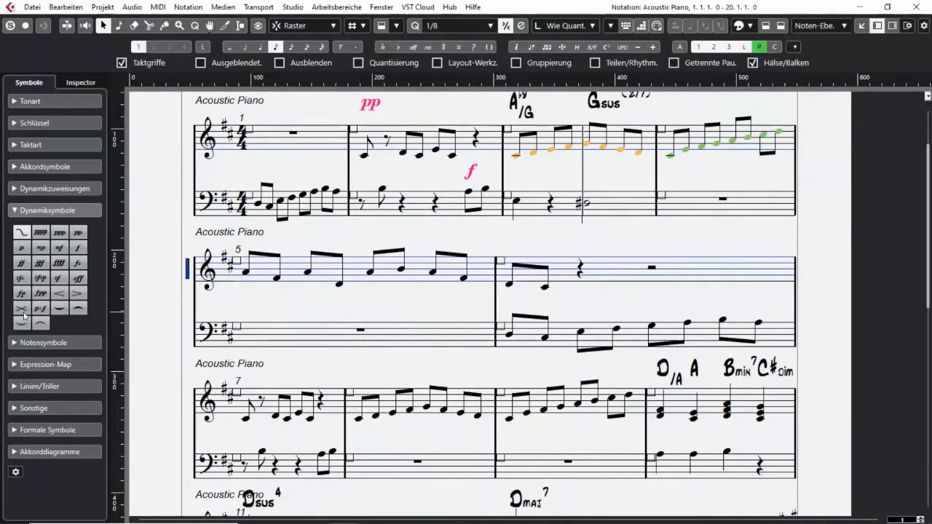
# Draw a combined p<f crescendo symbol between the staves across bar 5.
pyautogui.moveTo(249, 301); pyautogui.dragTo(437, 303)
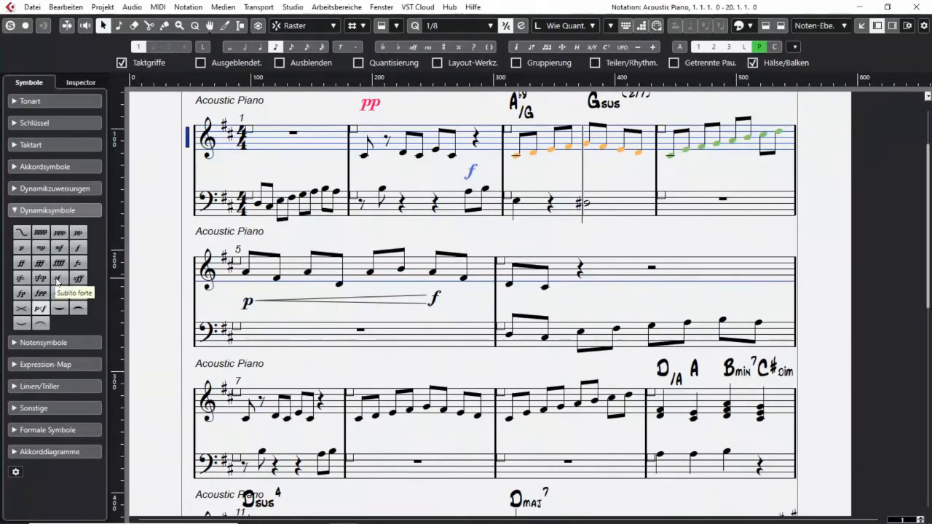
# Place a p at the start and an f at the end of bar 6, above the treble staff.
pyautogui.click(22, 249)
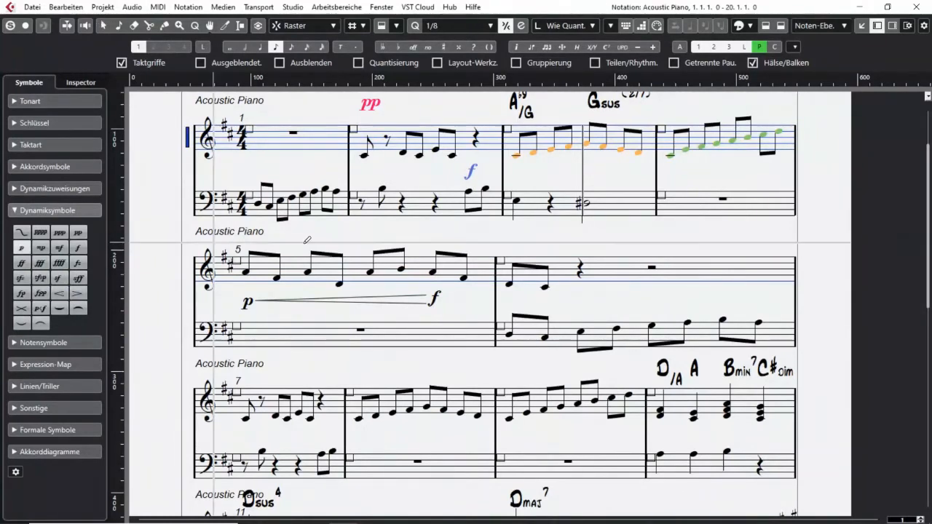
pyautogui.click(524, 244)
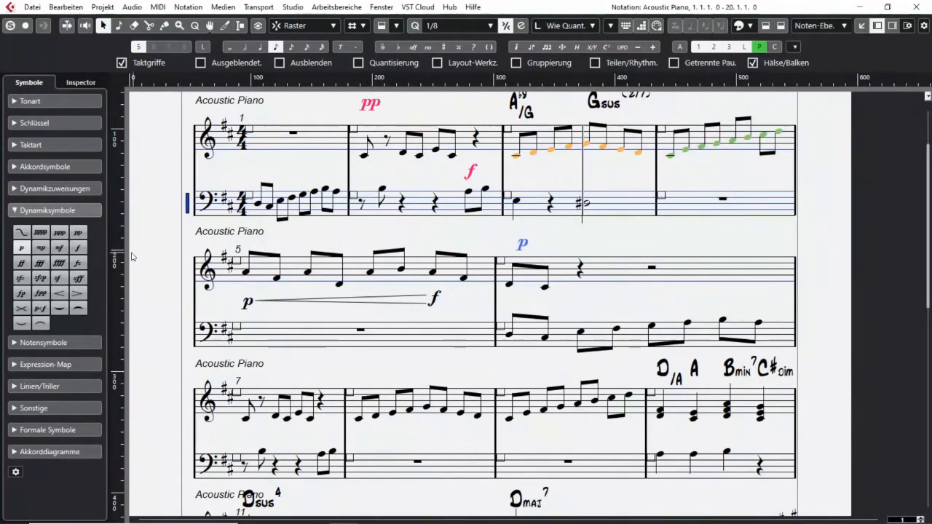
pyautogui.click(78, 248)
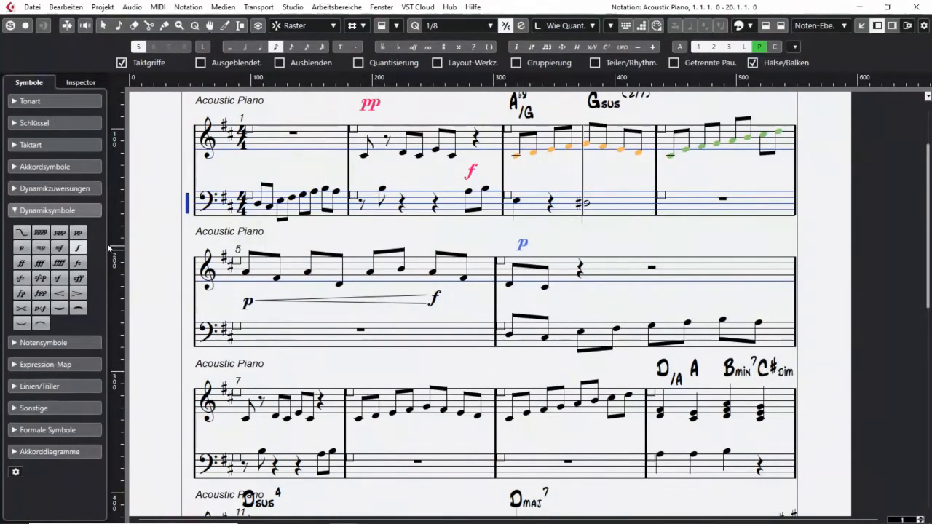
pyautogui.click(763, 240)
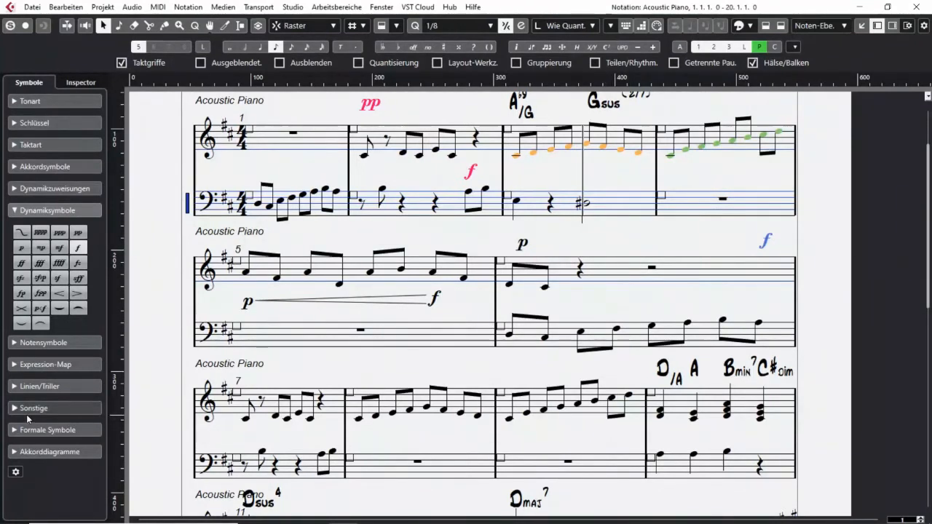
# Draw a dotted line between the p and f dynamics above bar 6.
pyautogui.click(28, 389)
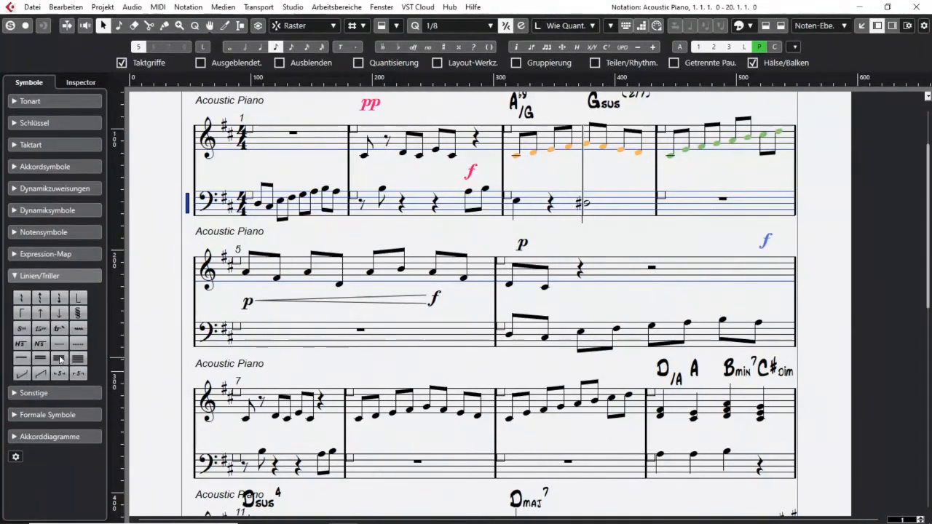
pyautogui.click(78, 345)
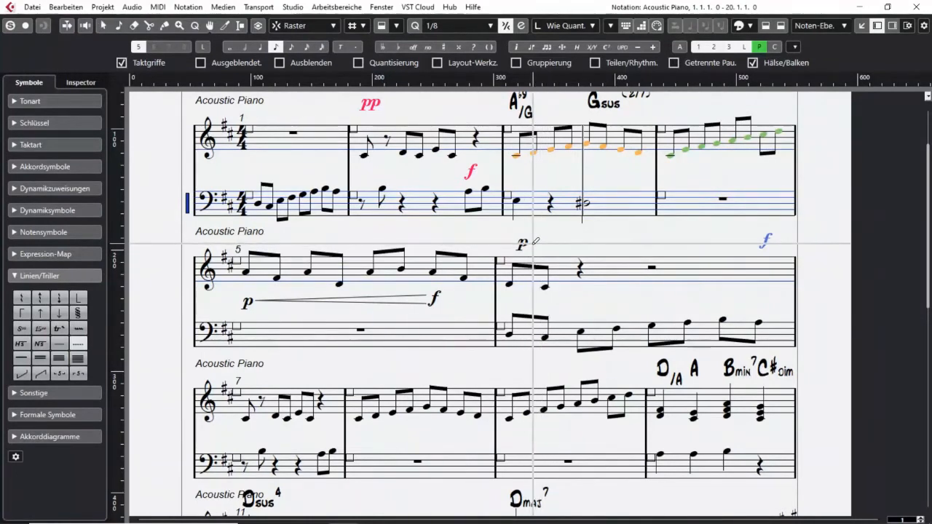
pyautogui.moveTo(533, 243)
pyautogui.mouseDown()
pyautogui.moveTo(777, 241)
pyautogui.moveTo(756, 243)
pyautogui.mouseUp()
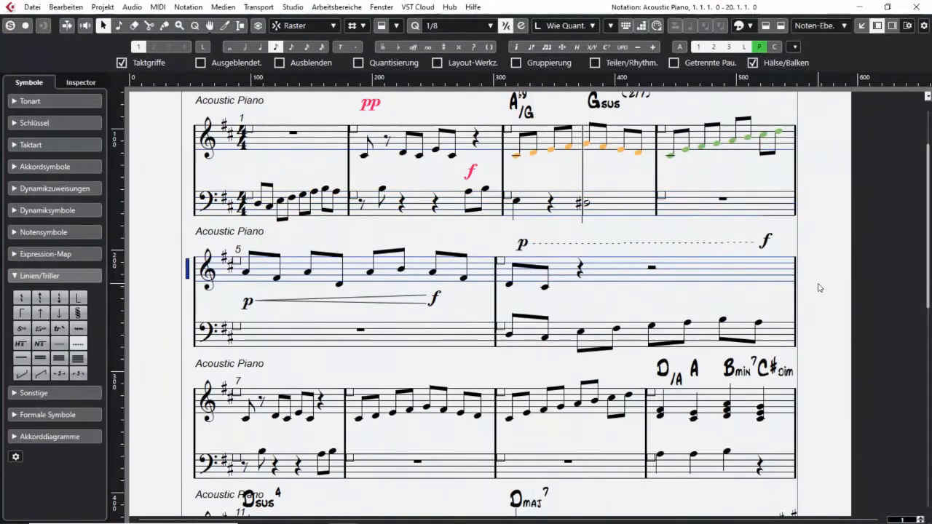
# Attach a fermata to the first bass note of bar 6 and move it lower, clear of the staff.
pyautogui.click(14, 211)
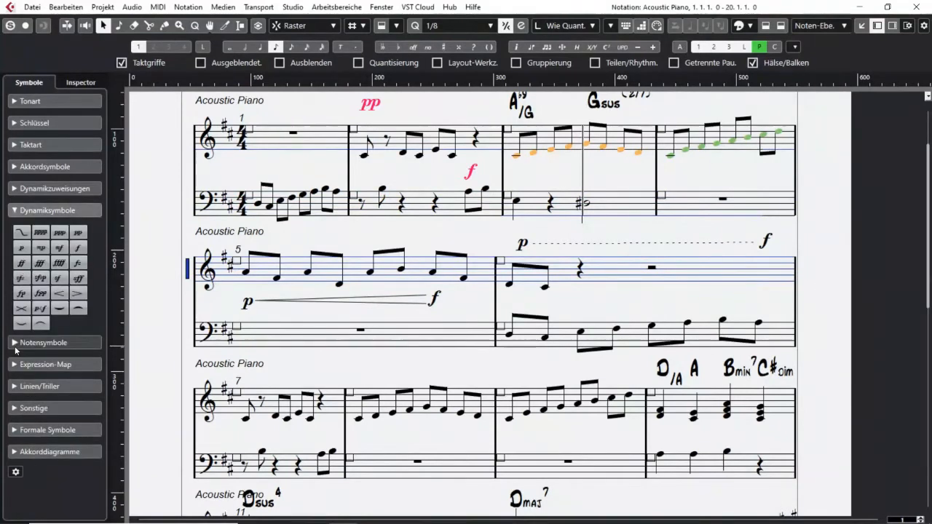
pyautogui.click(14, 343)
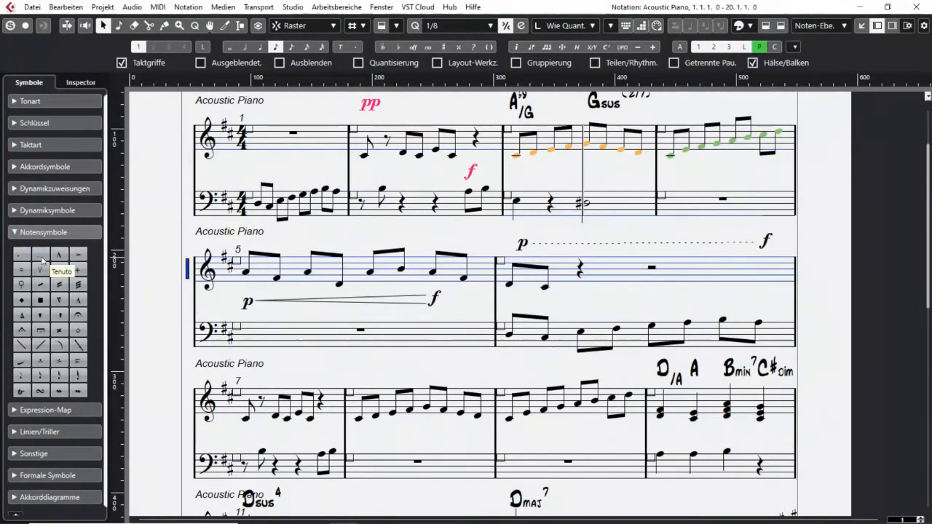
pyautogui.click(79, 315)
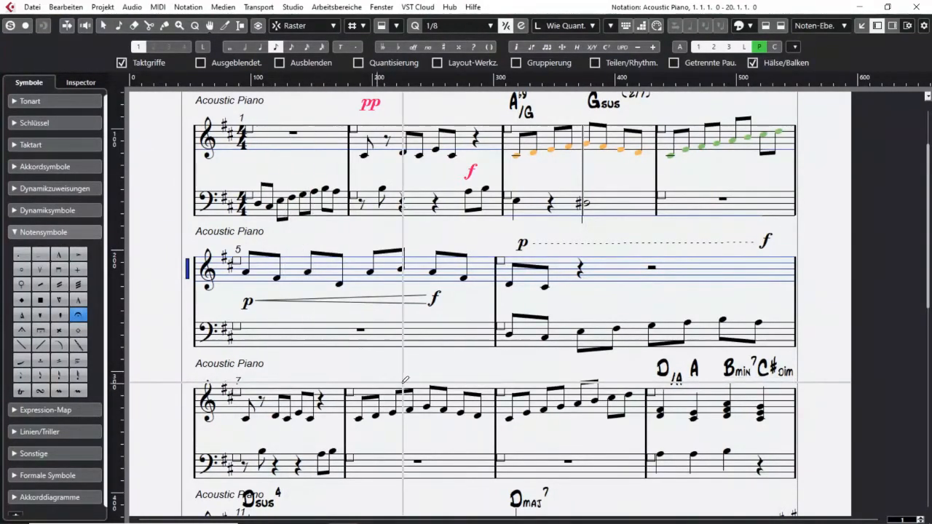
pyautogui.scroll(-3, 417, 375)
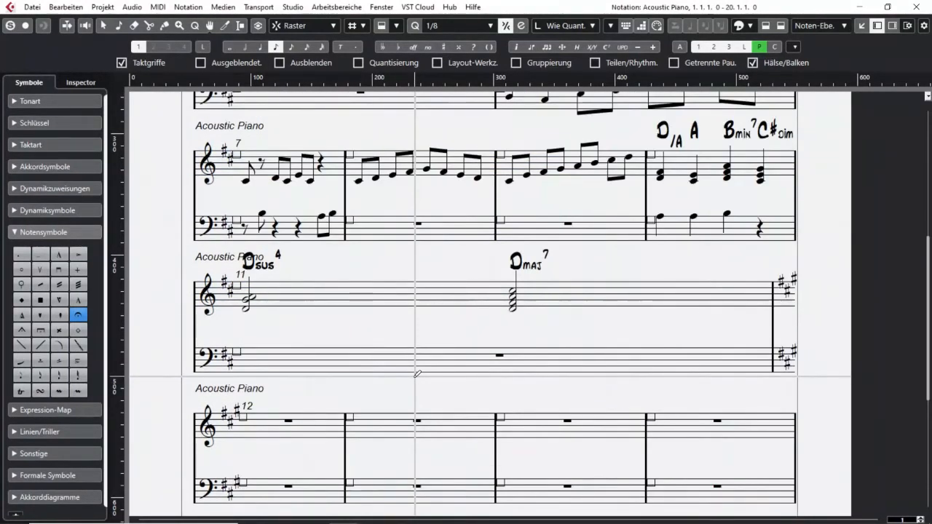
pyautogui.scroll(2, 417, 364)
pyautogui.click(508, 220)
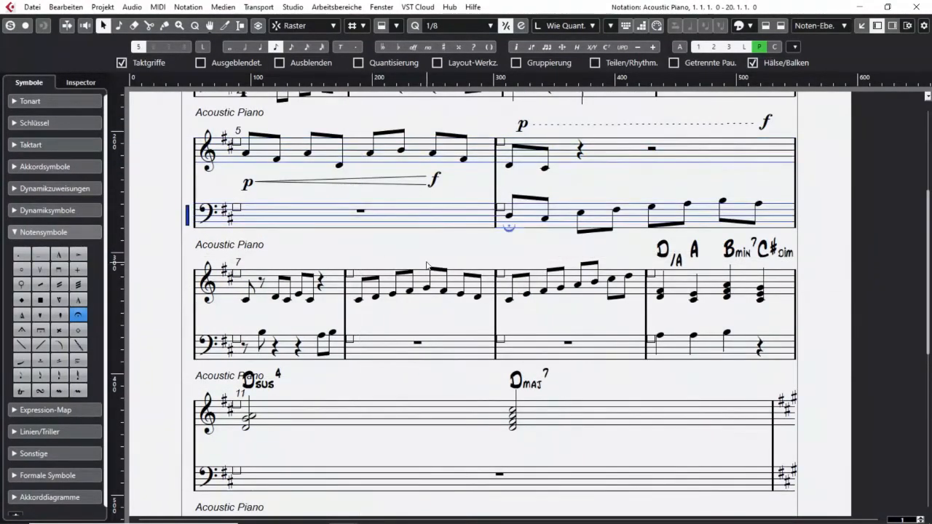
pyautogui.moveTo(511, 228)
pyautogui.mouseDown()
pyautogui.moveTo(510, 259)
pyautogui.moveTo(511, 241)
pyautogui.mouseUp()
pyautogui.scroll(2, 558, 252)
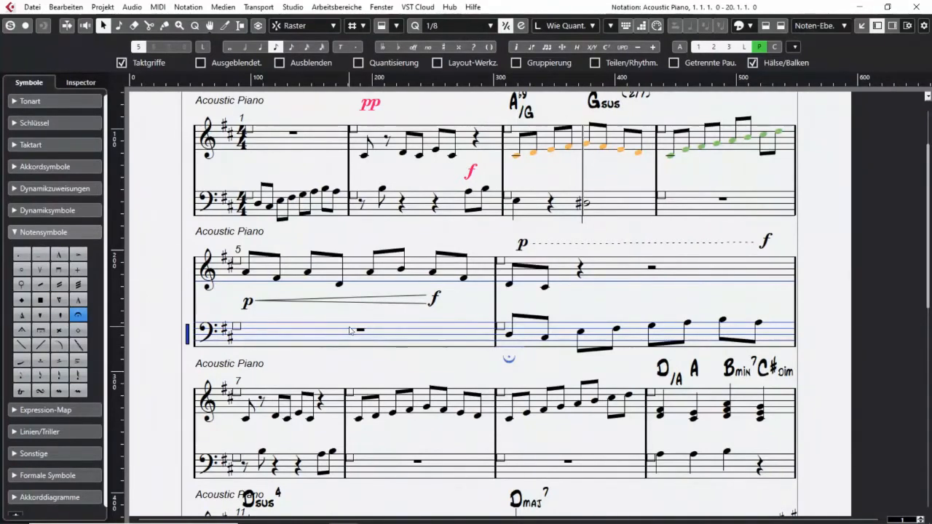
# Attach a marcato accent to the first treble note of bar 8.
pyautogui.scroll(-3, 350, 331)
pyautogui.scroll(-3, 372, 330)
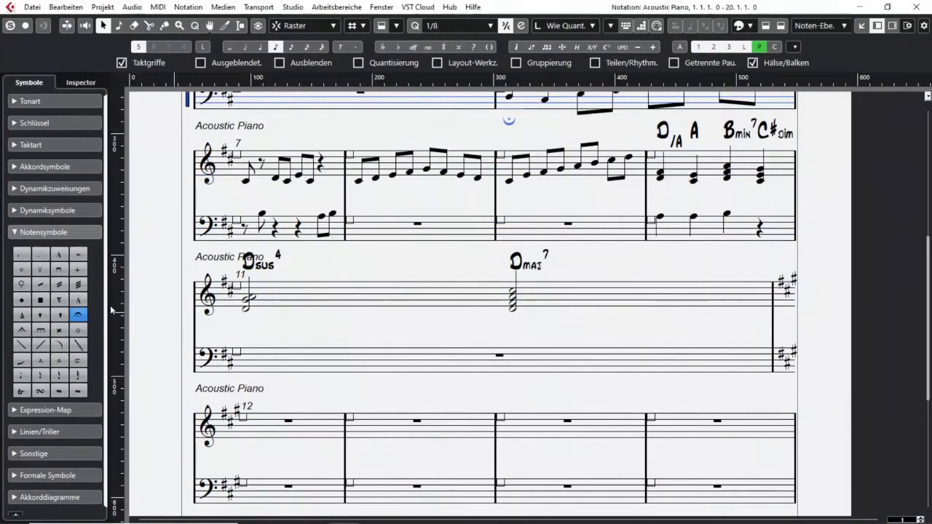
pyautogui.click(59, 254)
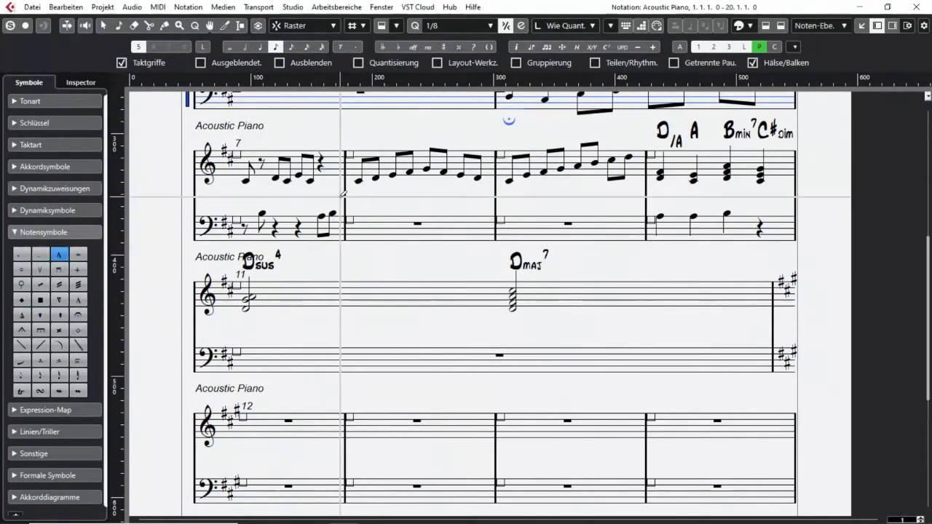
pyautogui.click(357, 182)
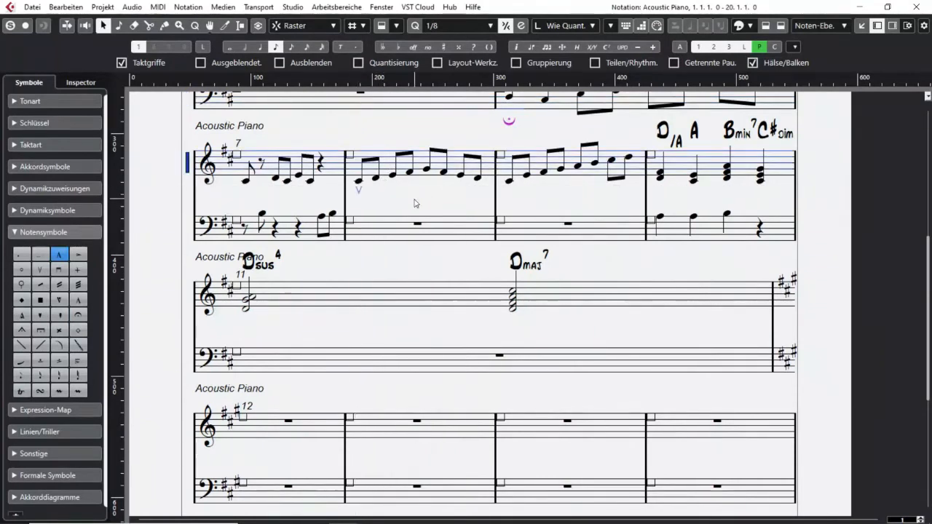
# Add a trill note symbol above the first treble note of bar 8.
pyautogui.scroll(3, 415, 208)
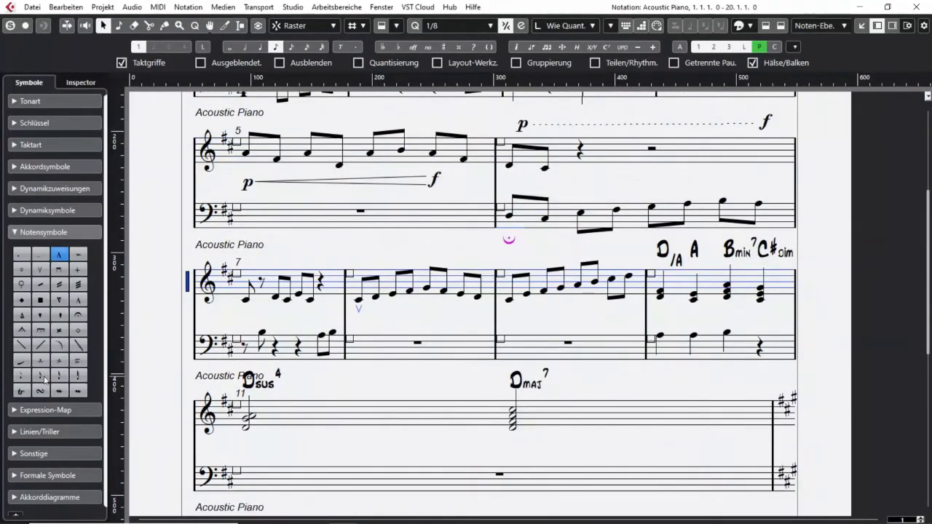
pyautogui.click(22, 392)
pyautogui.click(364, 264)
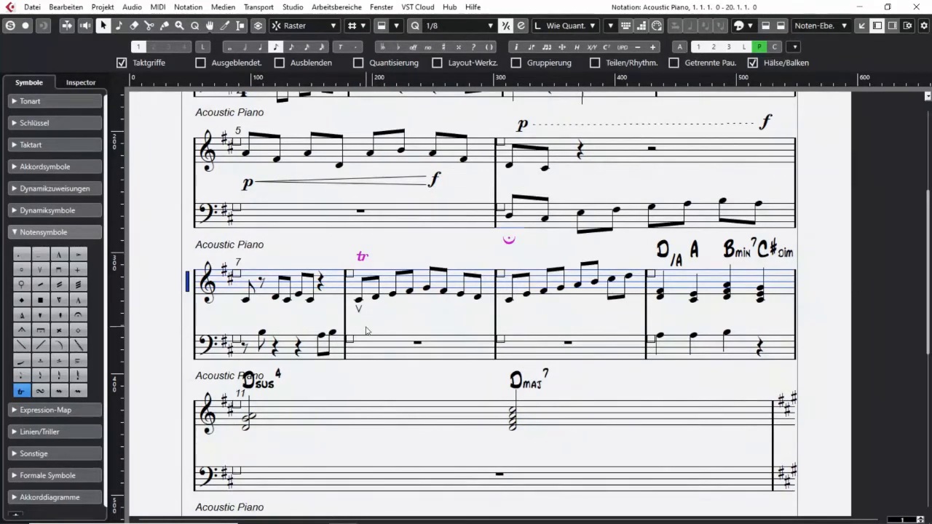
# Copy the attributes of bar 8's first treble note onto the first treble note of bar 9 and nudge the pasted trill down.
pyautogui.moveTo(368, 331); pyautogui.dragTo(348, 243)
pyautogui.rightClick(509, 300)
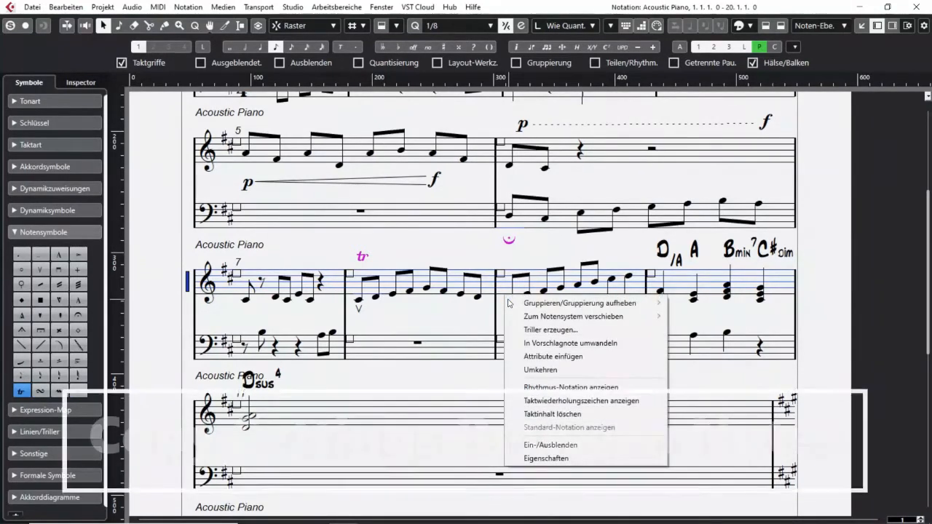
pyautogui.click(524, 356)
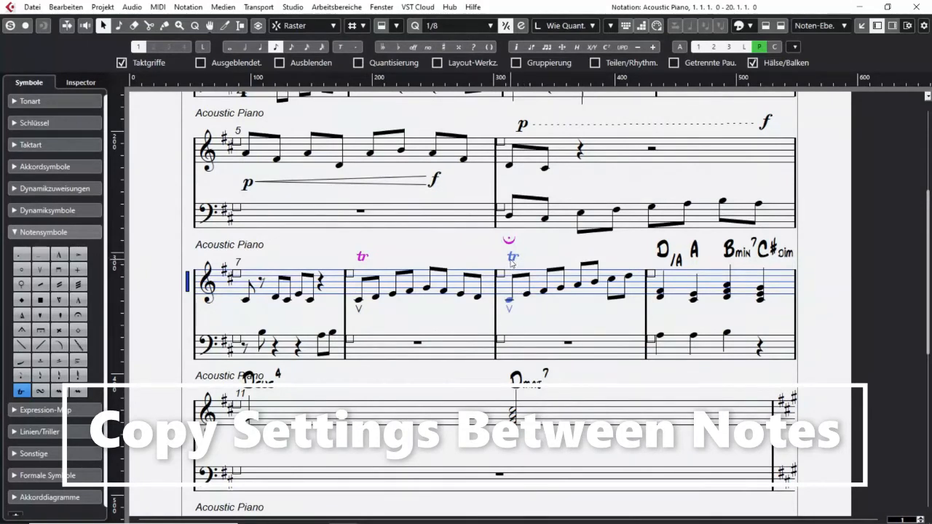
pyautogui.moveTo(512, 263); pyautogui.dragTo(512, 265)
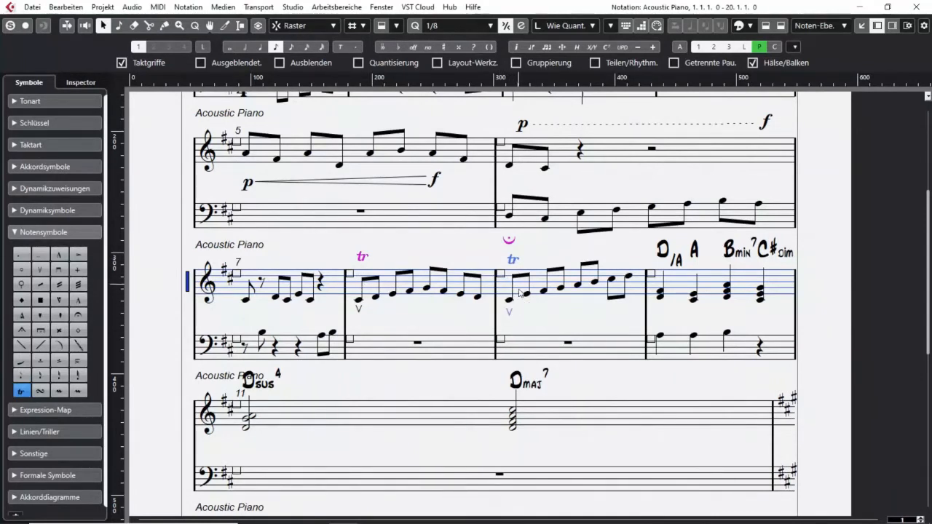
pyautogui.click(537, 323)
# Insert a trill line symbol above the third and fourth treble notes of bar 8.
pyautogui.click(49, 231)
pyautogui.click(50, 278)
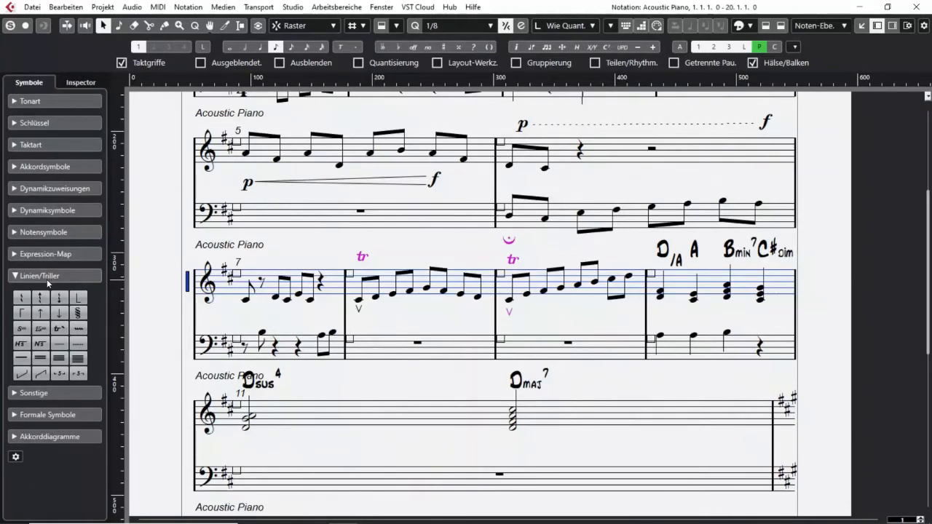
pyautogui.click(59, 328)
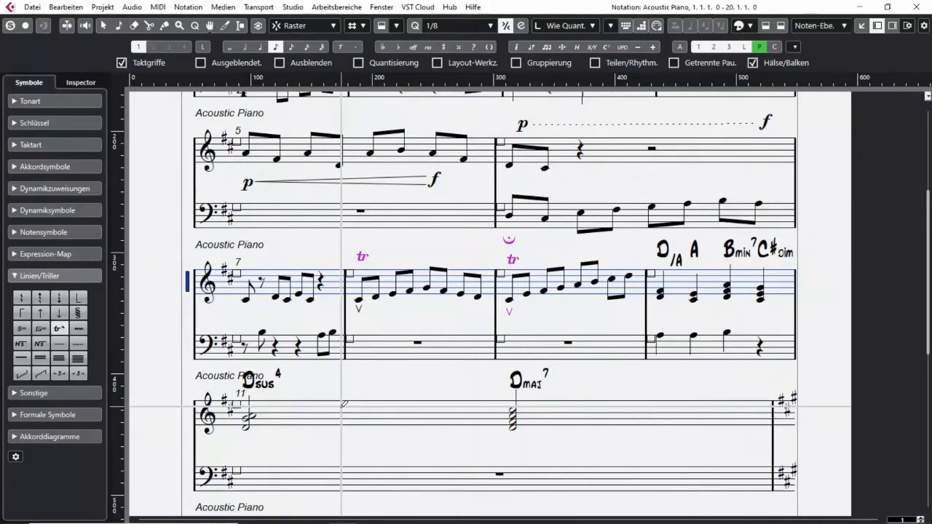
pyautogui.click(398, 257)
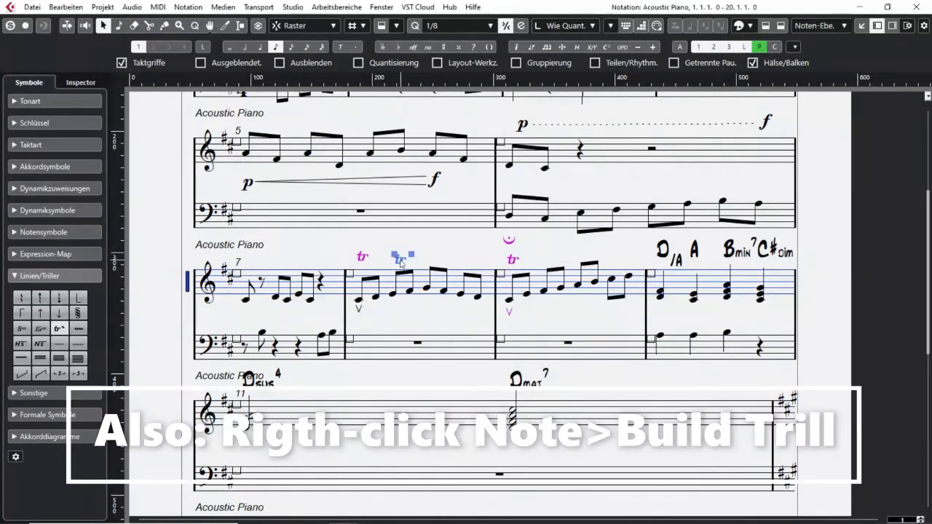
# Erase both trill symbols above bar 8.
pyautogui.click(43, 232)
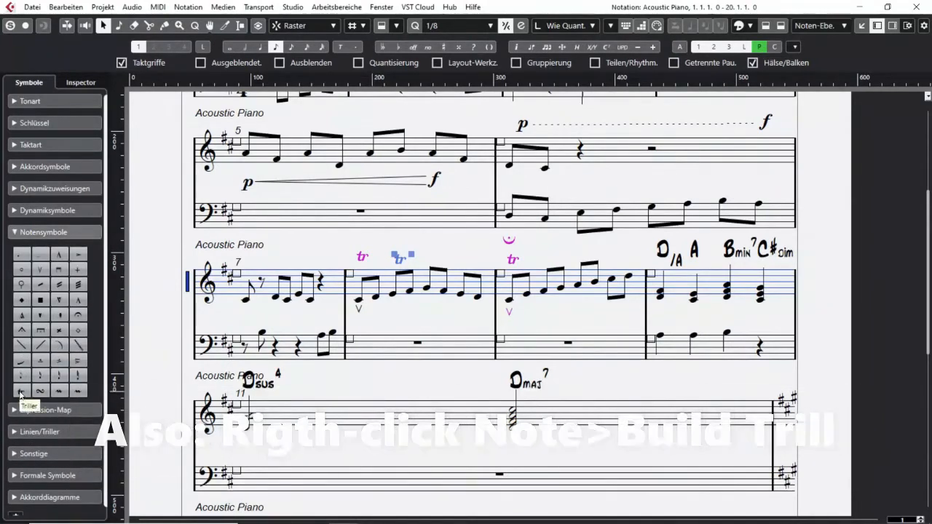
pyautogui.rightClick(317, 239)
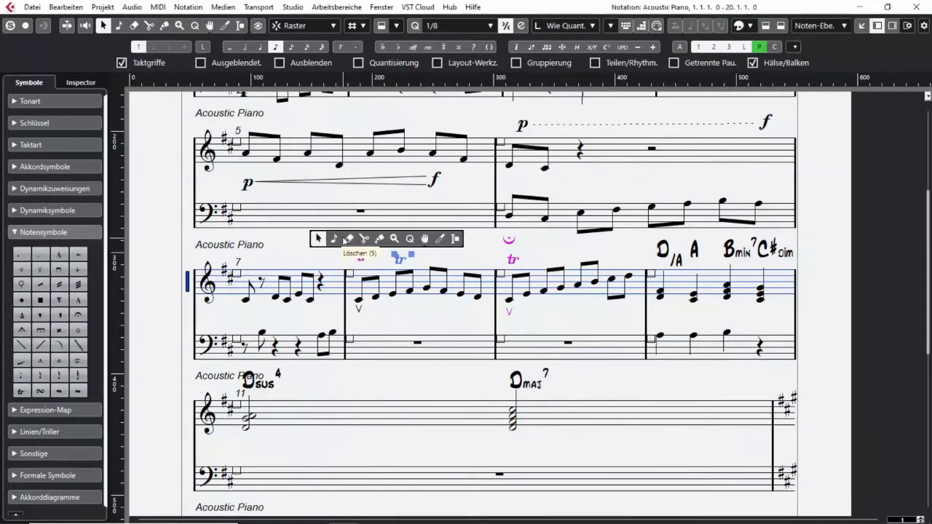
pyautogui.click(348, 239)
pyautogui.click(361, 255)
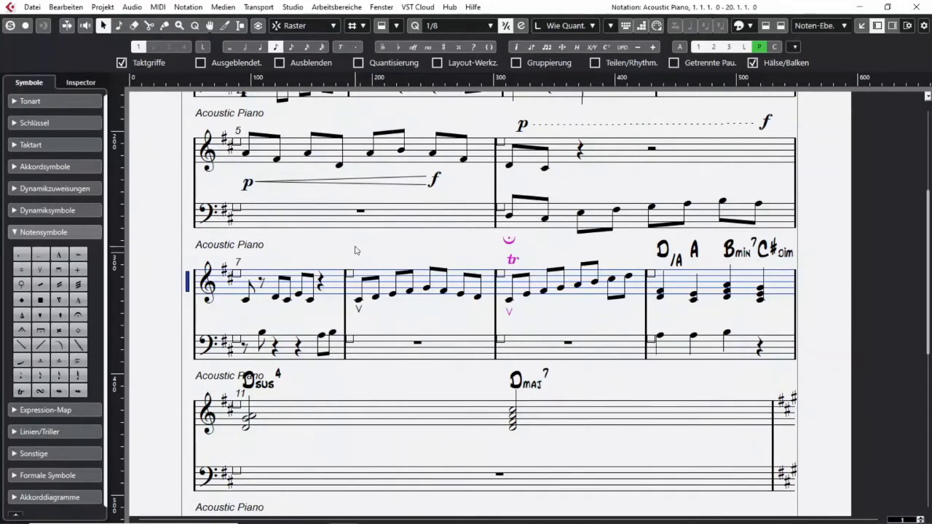
# Draw a trill with a wavy line above the treble staff from the first note of bar 8.
pyautogui.click(15, 232)
pyautogui.click(16, 275)
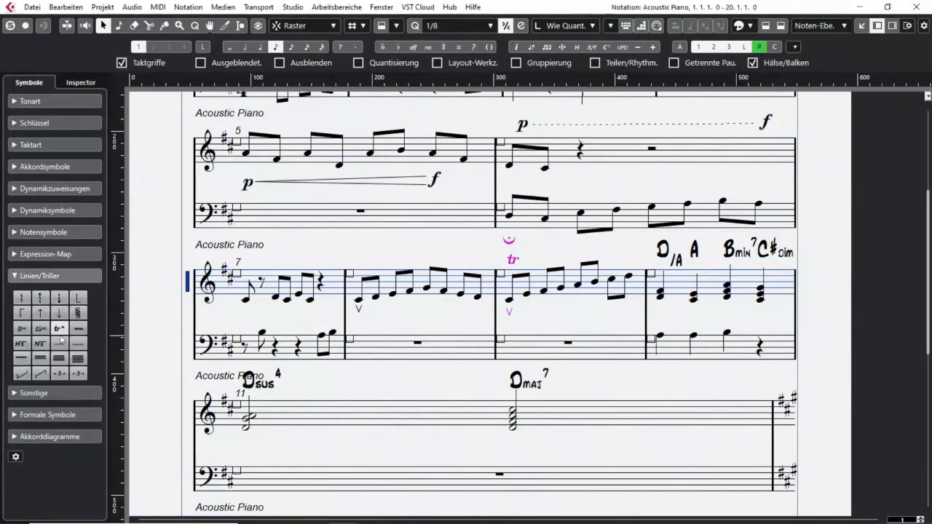
pyautogui.click(60, 329)
pyautogui.click(347, 274)
pyautogui.click(362, 256)
pyautogui.moveTo(375, 255)
pyautogui.mouseDown()
pyautogui.moveTo(452, 255)
pyautogui.moveTo(390, 258)
pyautogui.mouseUp()
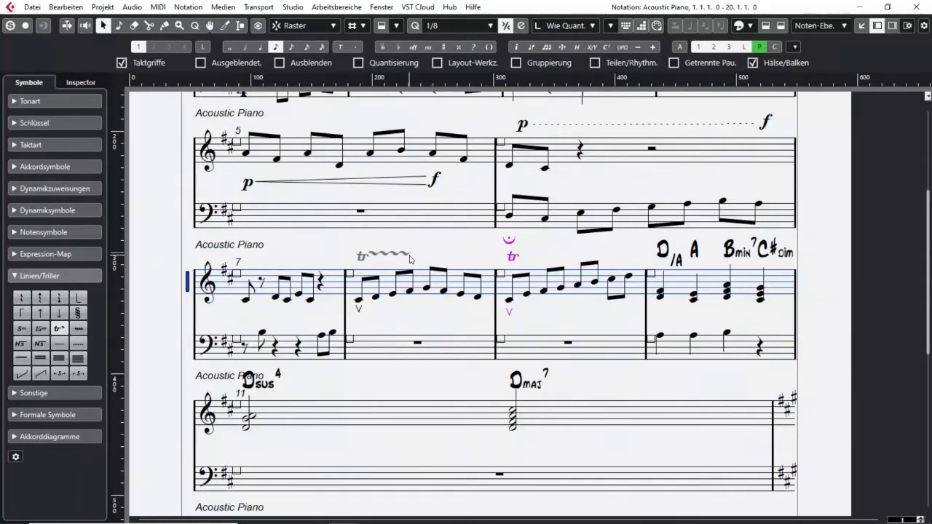
# Expand and reduce the trill line above bar 8, and stretch its end to about the fourth note.
pyautogui.moveTo(384, 257); pyautogui.dragTo(386, 257)
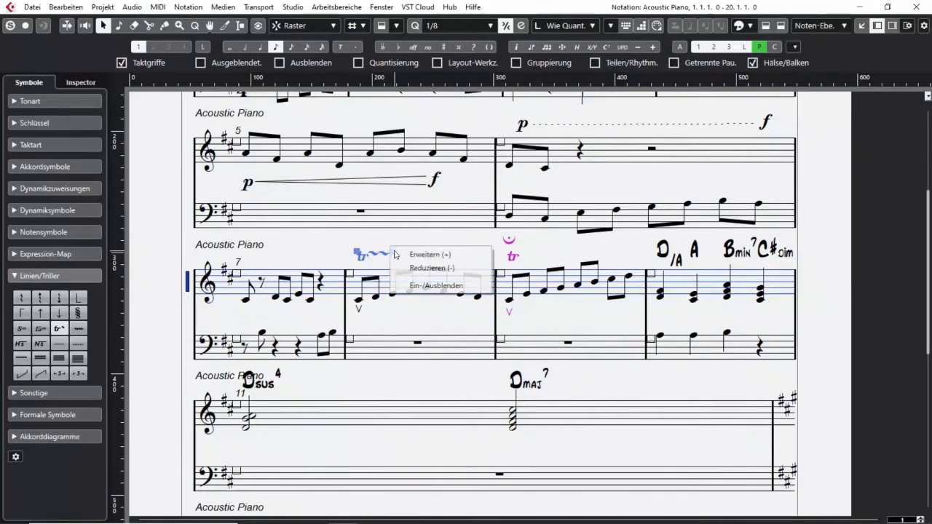
pyautogui.click(405, 254)
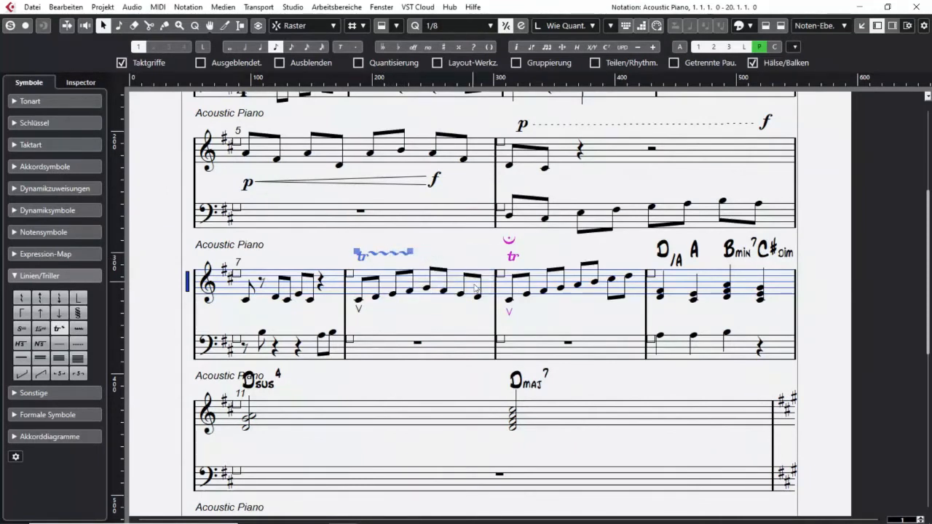
pyautogui.click(653, 48)
pyautogui.click(641, 48)
pyautogui.click(641, 48)
pyautogui.rightClick(394, 254)
pyautogui.click(395, 235)
pyautogui.moveTo(394, 254)
pyautogui.mouseDown()
pyautogui.moveTo(448, 253)
pyautogui.moveTo(416, 259)
pyautogui.mouseUp()
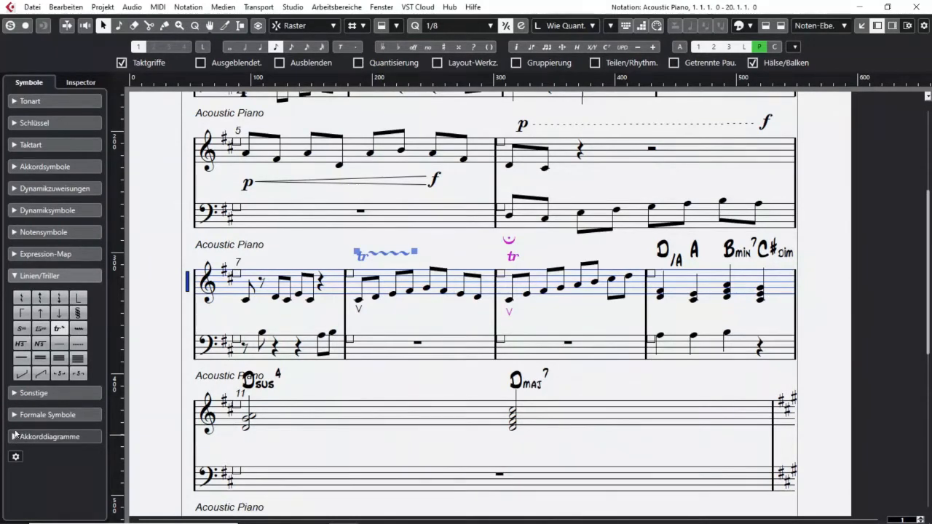
# Insert the text "Word!" above the treble staff in bar 11.
pyautogui.click(32, 392)
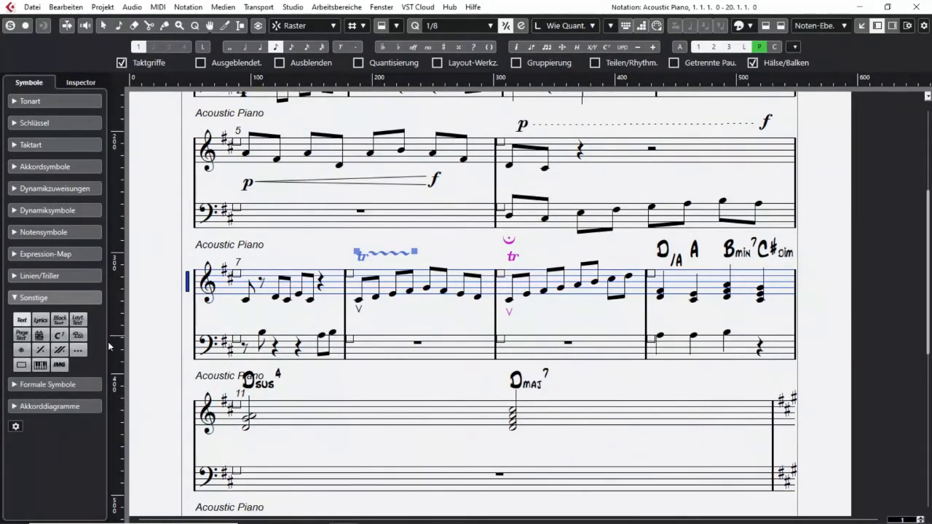
pyautogui.click(311, 390)
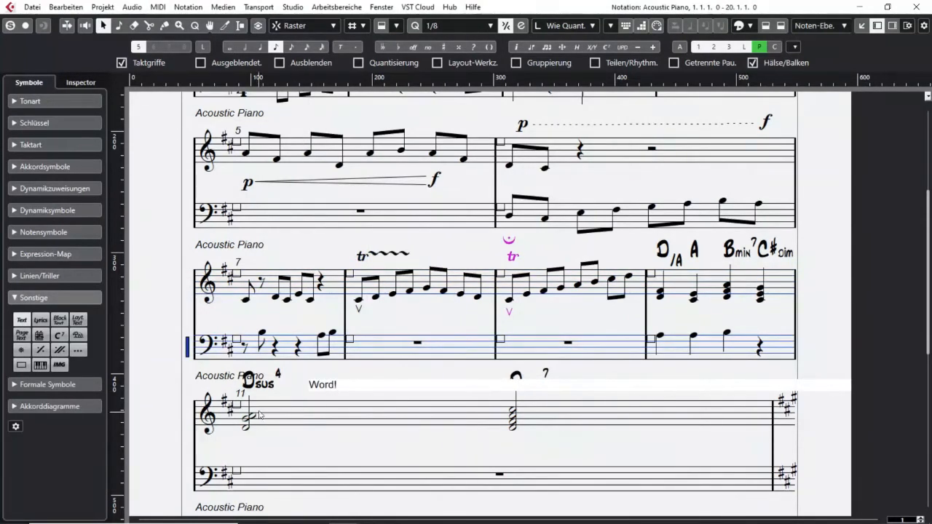
pyautogui.click(342, 399)
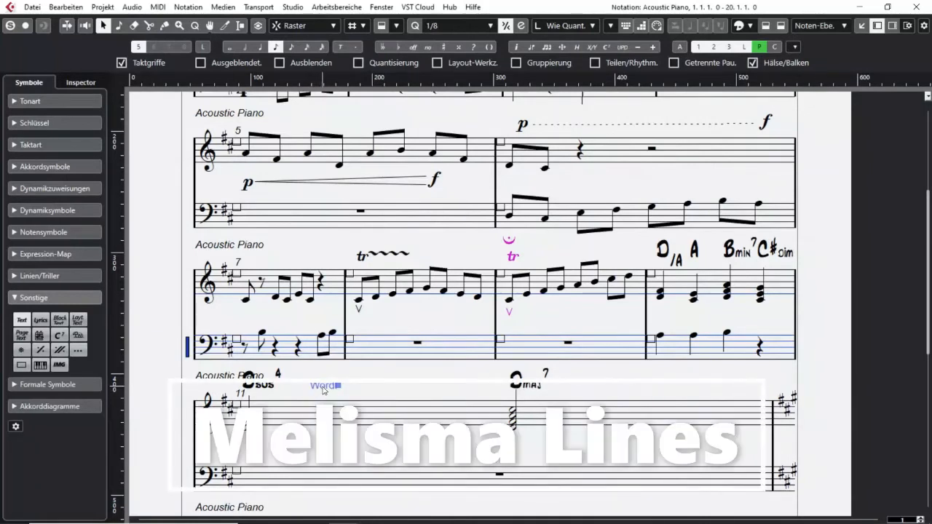
# Draw a melisma line from the text "Word!" in bar 11, ending between the Dsus4 and Dmaj7 chords, and show its text properties.
pyautogui.moveTo(321, 387); pyautogui.dragTo(375, 396)
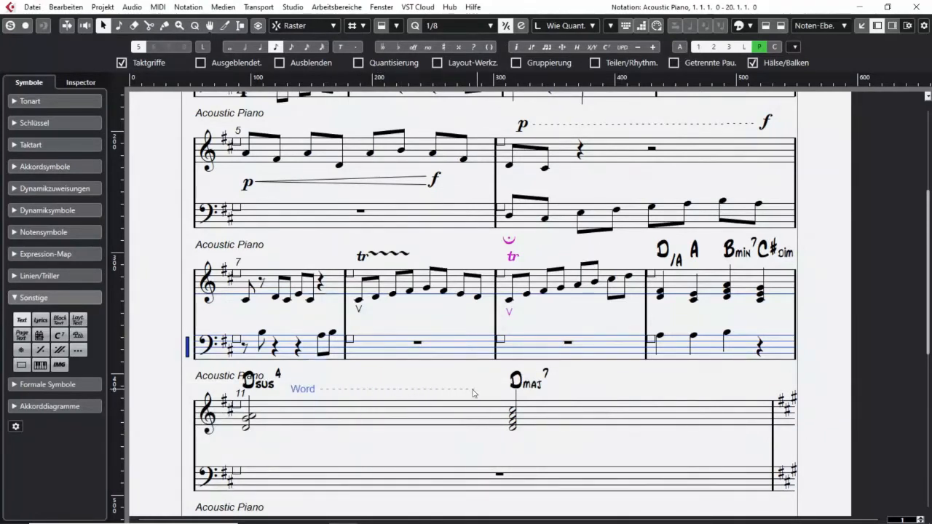
pyautogui.moveTo(386, 394); pyautogui.dragTo(427, 396)
pyautogui.click(893, 25)
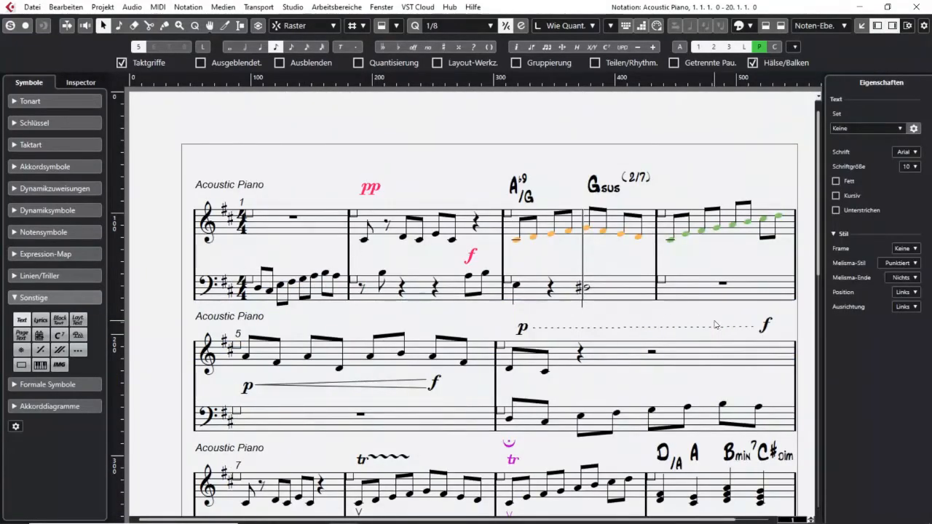
pyautogui.scroll(-8, 573, 304)
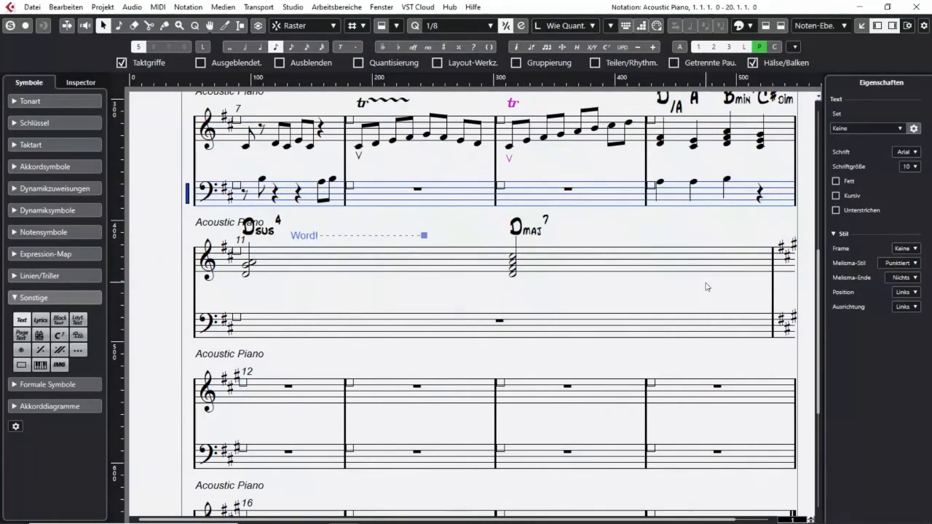
# Switch the melisma style of "Word!" to Block and back to Punktiert.
pyautogui.click(907, 264)
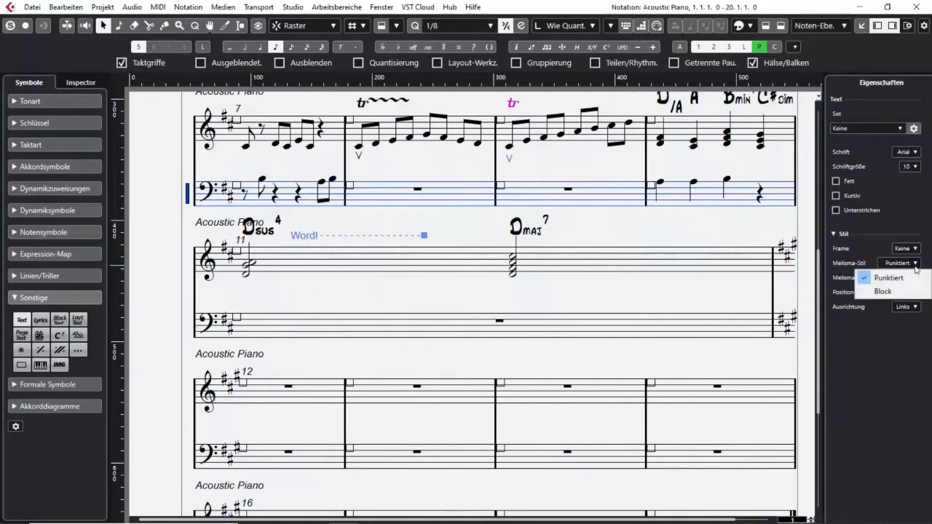
pyautogui.click(887, 289)
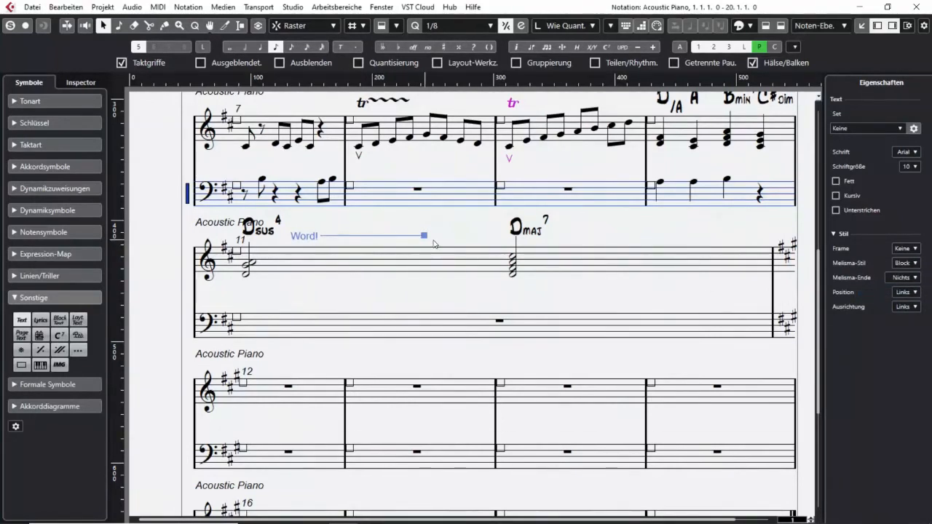
pyautogui.click(908, 263)
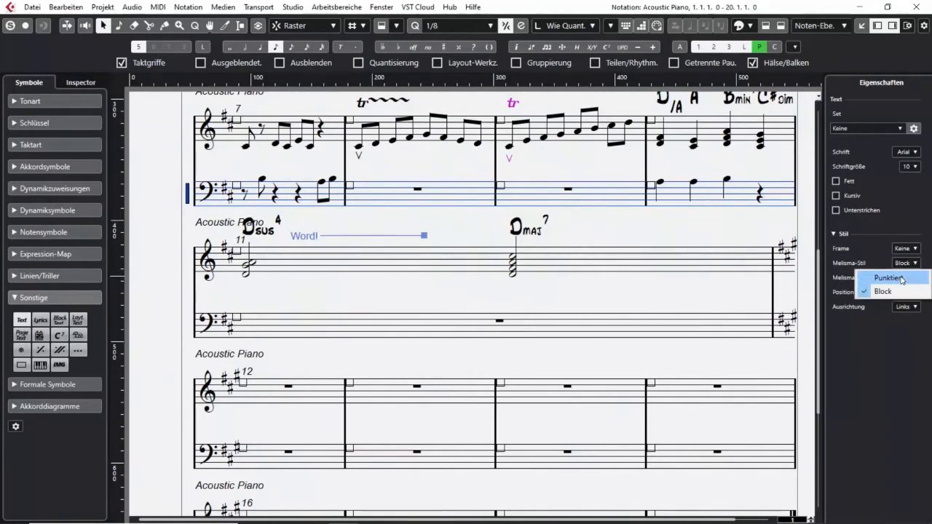
pyautogui.click(887, 278)
# Try the melisma ends Abwärts and Aufwärts on the line after "Word!" in bar 11.
pyautogui.click(916, 279)
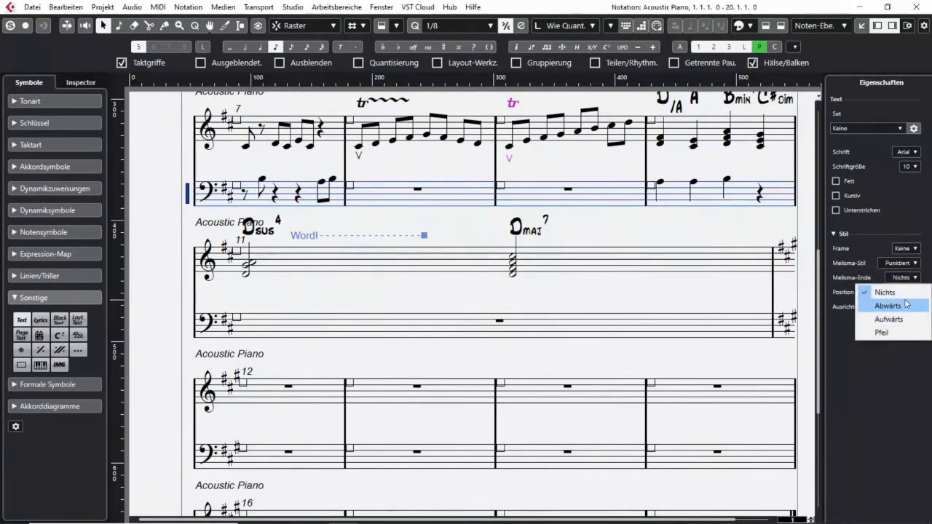
pyautogui.click(906, 305)
pyautogui.click(409, 255)
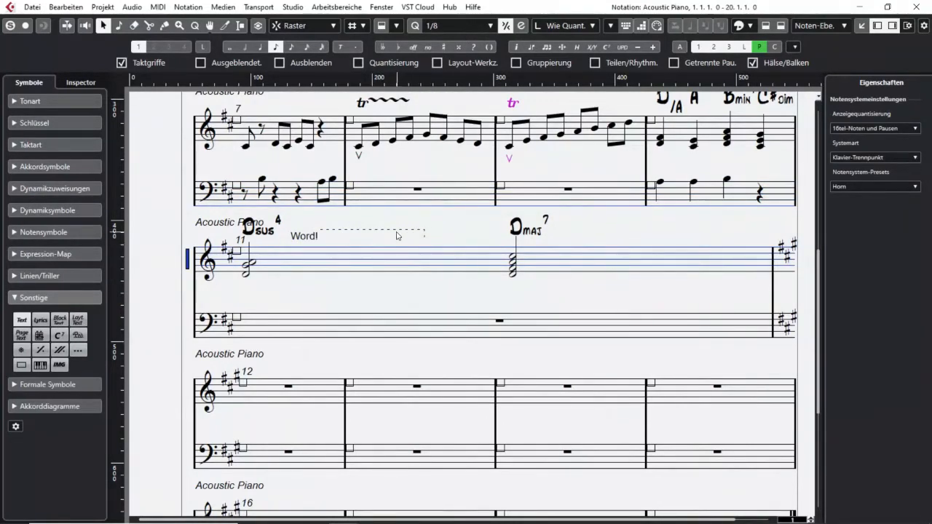
pyautogui.click(332, 239)
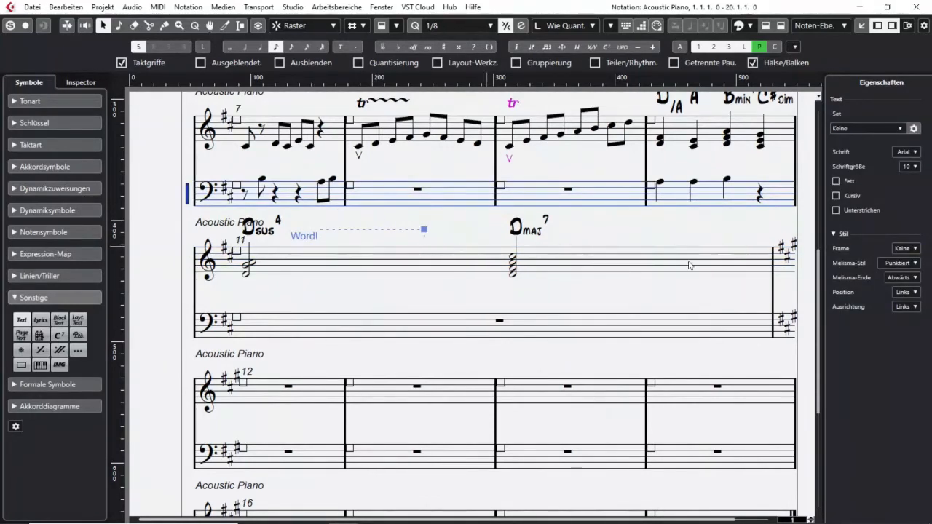
pyautogui.click(903, 278)
pyautogui.click(893, 320)
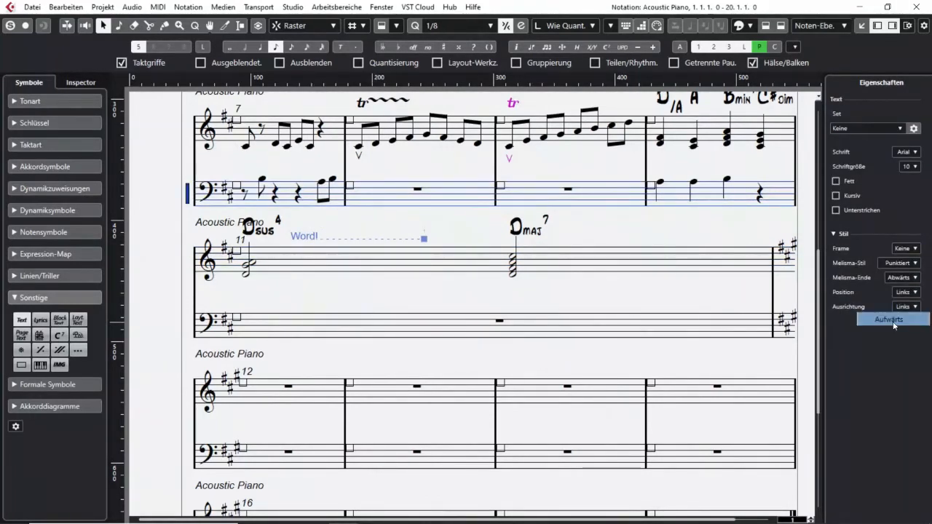
# Set the melisma end of "Word!" to Pfeil and lengthen the line to just before the Dmaj7 chord symbol.
pyautogui.click(914, 279)
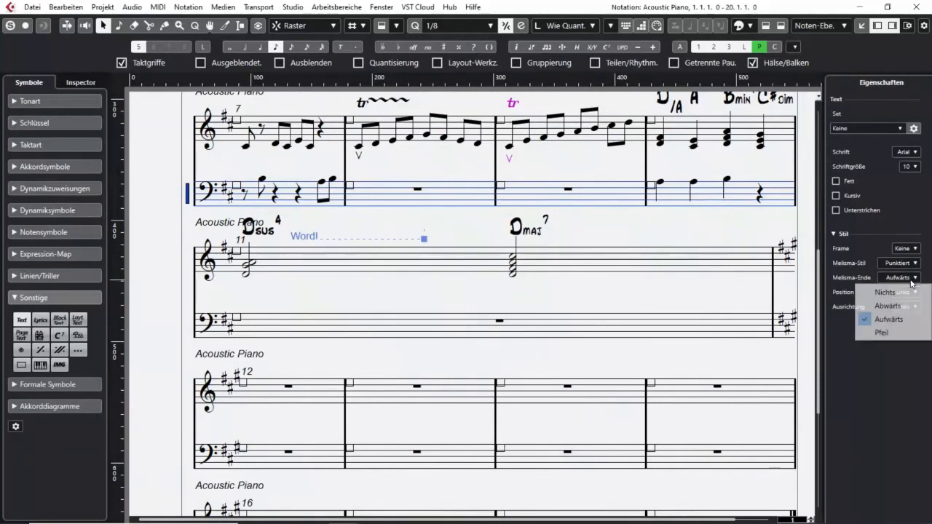
pyautogui.click(889, 332)
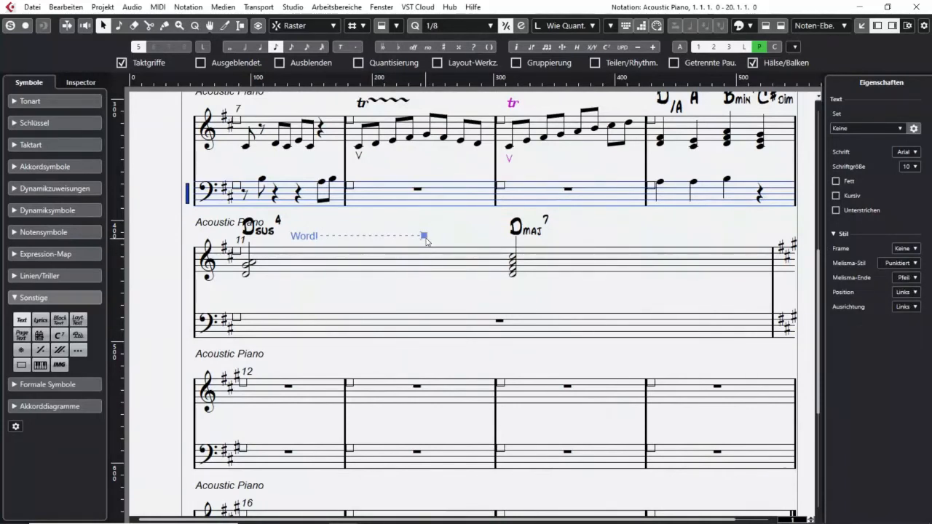
pyautogui.click(458, 284)
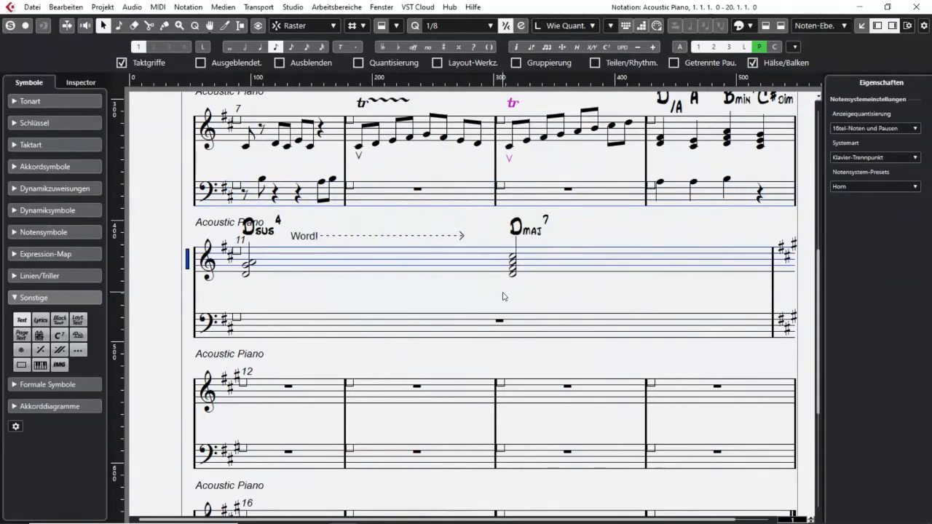
# Draw a bracketed tuplet symbol above the treble staff in bar 9, from the third note to the last note.
pyautogui.click(22, 276)
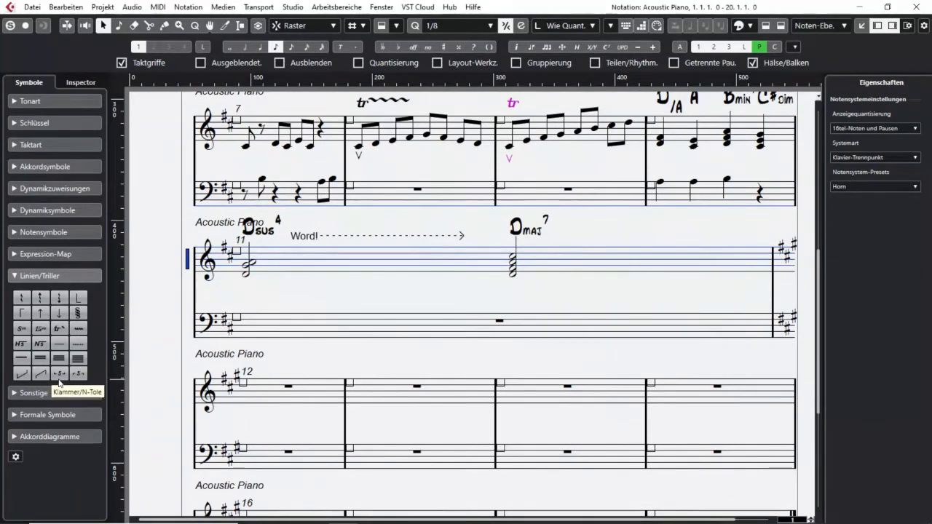
pyautogui.click(58, 374)
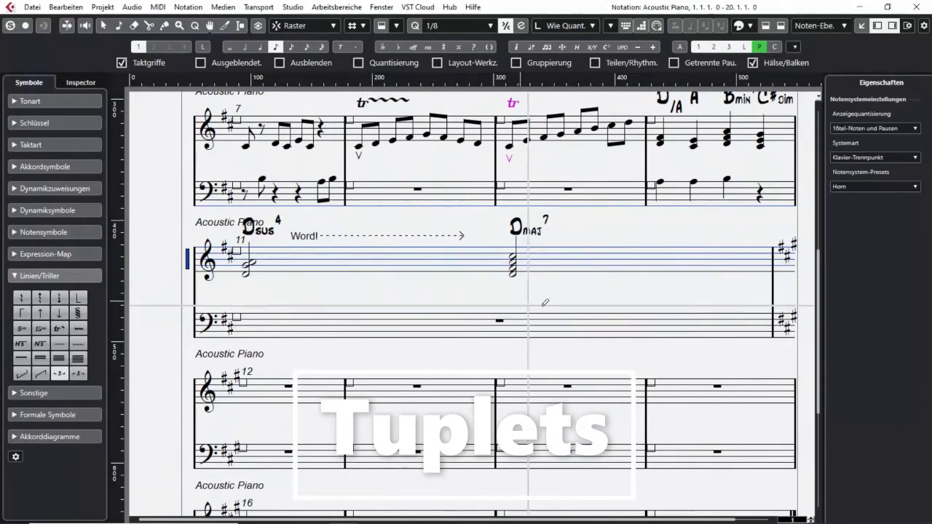
pyautogui.scroll(2, 546, 299)
pyautogui.moveTo(543, 216)
pyautogui.mouseDown()
pyautogui.moveTo(631, 216)
pyautogui.moveTo(587, 209)
pyautogui.mouseUp()
pyautogui.click(591, 216)
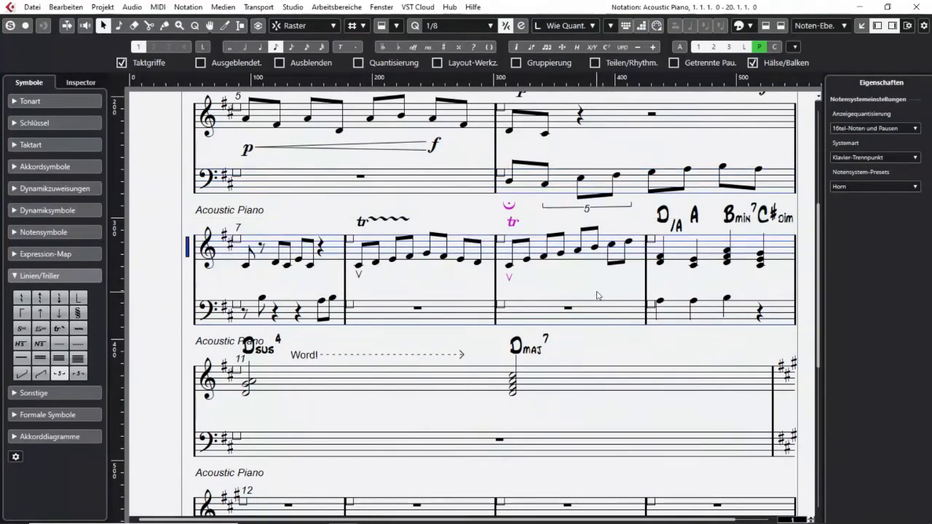
# Set the number of the tuplet bracket above bar 9 to 7.
pyautogui.hotkey('ctrl', 'z')
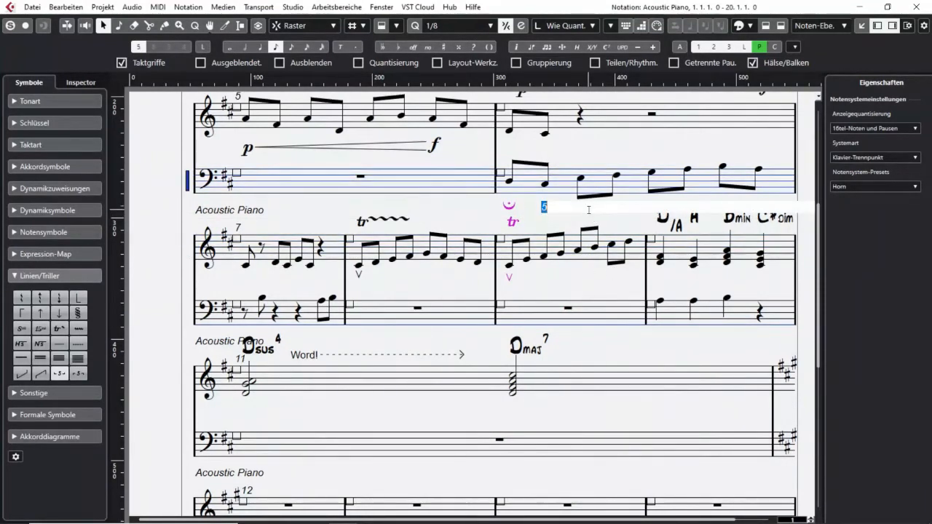
pyautogui.write('7')
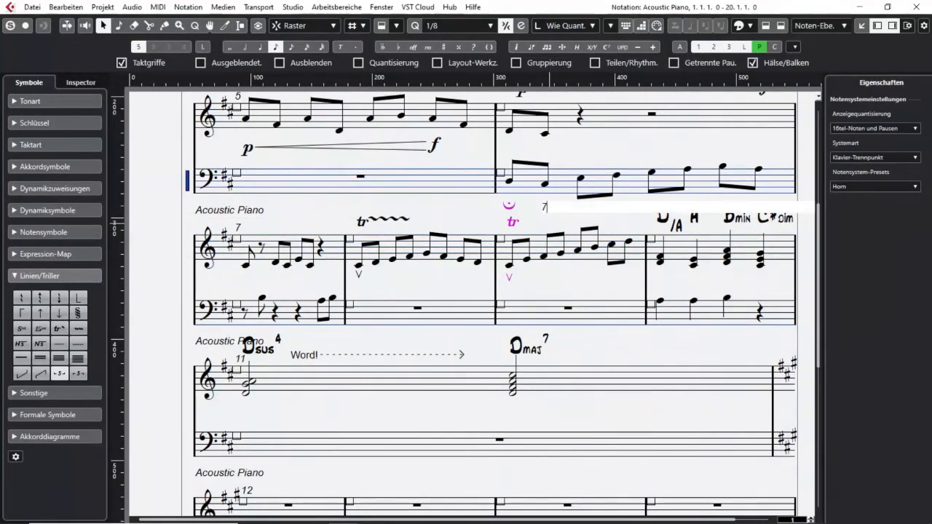
pyautogui.press('Return')
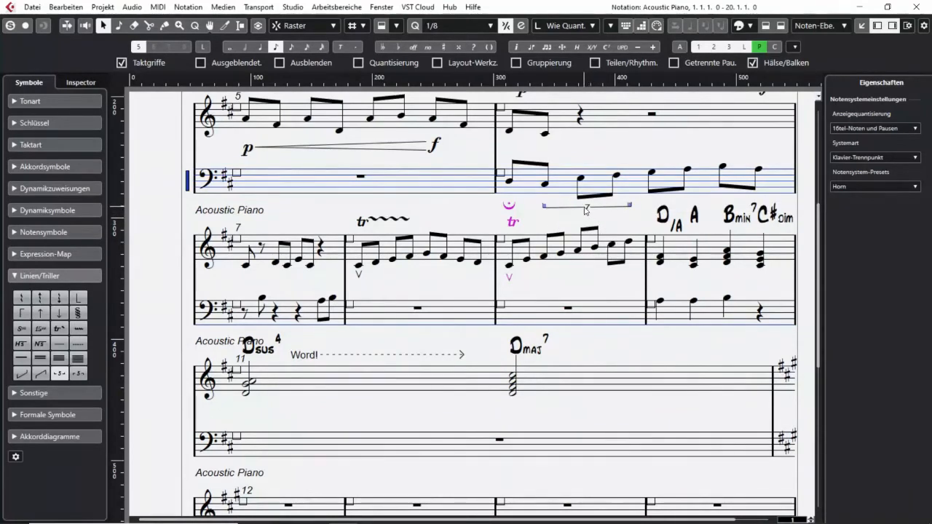
# Move the tuplet bracket above the bass staff of bar 6 and stretch it from the first to the last note.
pyautogui.moveTo(587, 209); pyautogui.dragTo(697, 144)
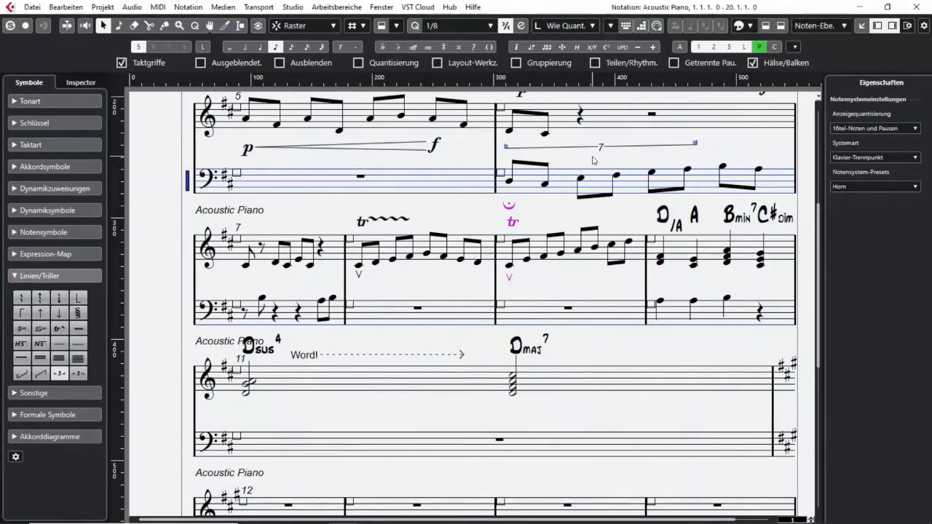
pyautogui.moveTo(695, 143); pyautogui.dragTo(760, 148)
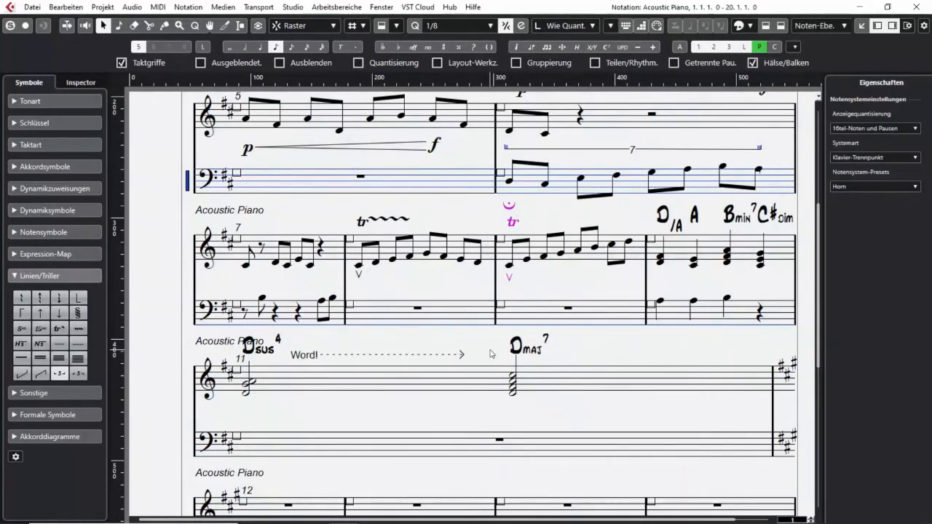
# Show the Sonstige symbols and place a block text below the last system to view its text import dialog, cancelling the import.
pyautogui.scroll(-3, 495, 354)
pyautogui.click(34, 393)
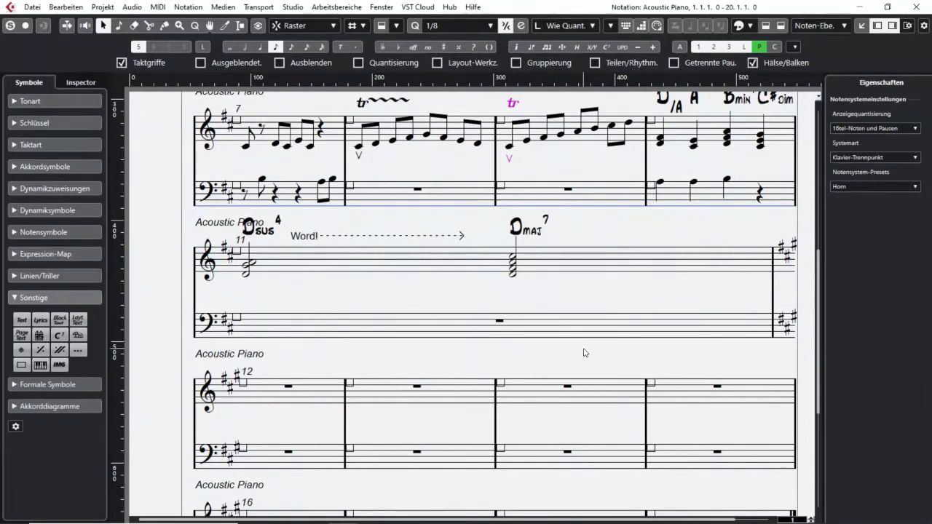
pyautogui.scroll(3, 583, 353)
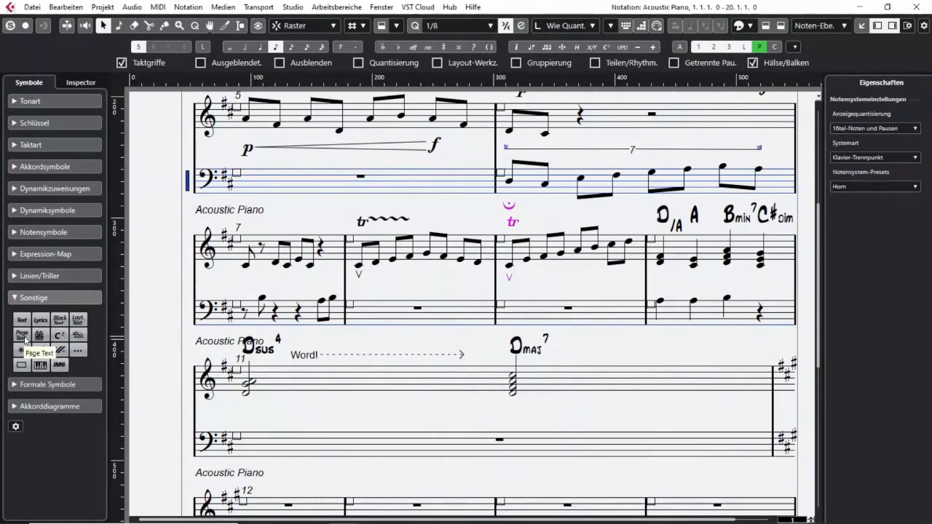
pyautogui.scroll(3, 461, 332)
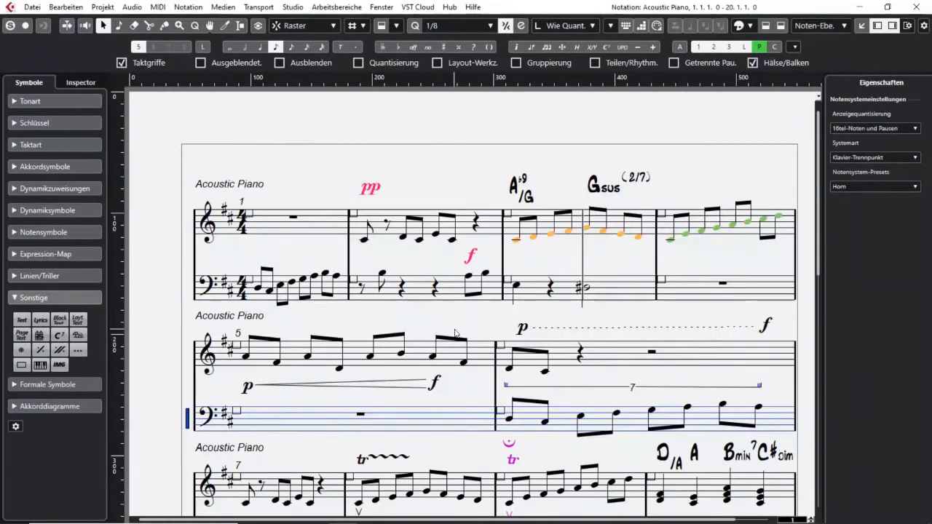
pyautogui.scroll(-11, 457, 334)
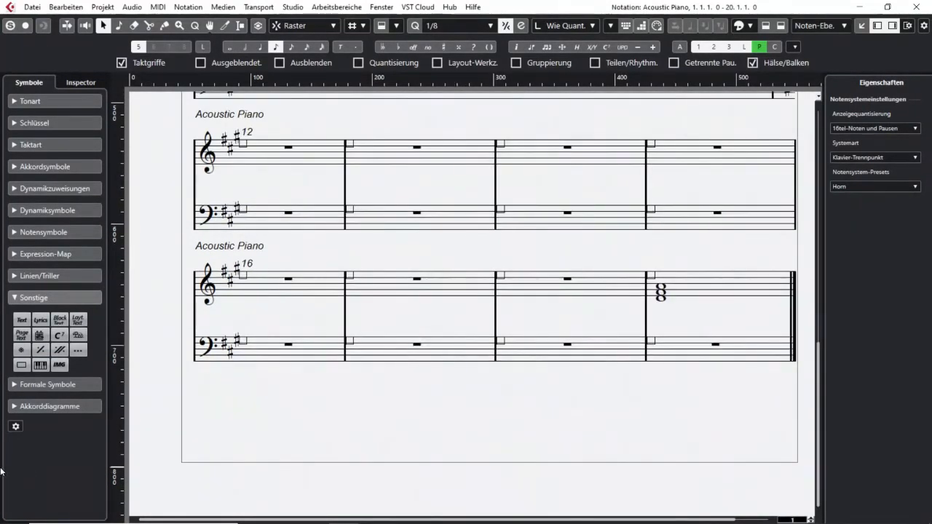
pyautogui.click(62, 319)
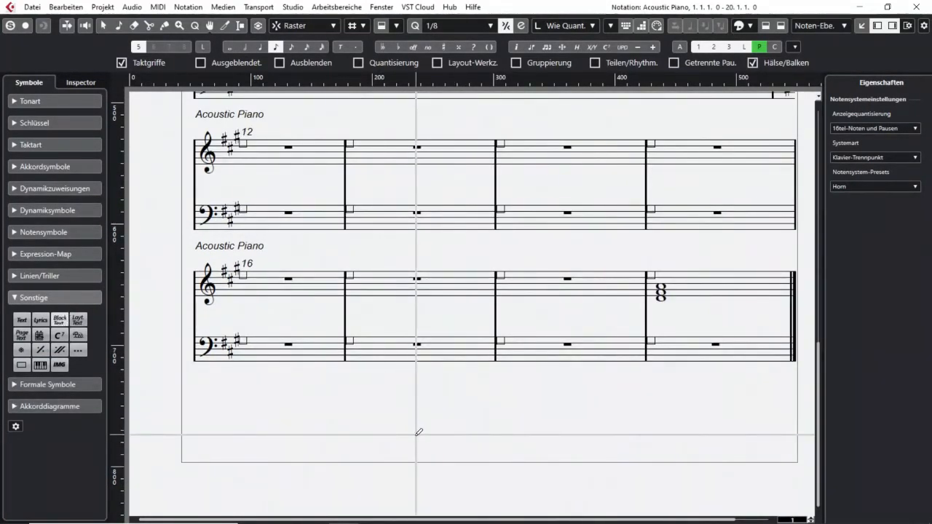
pyautogui.click(411, 439)
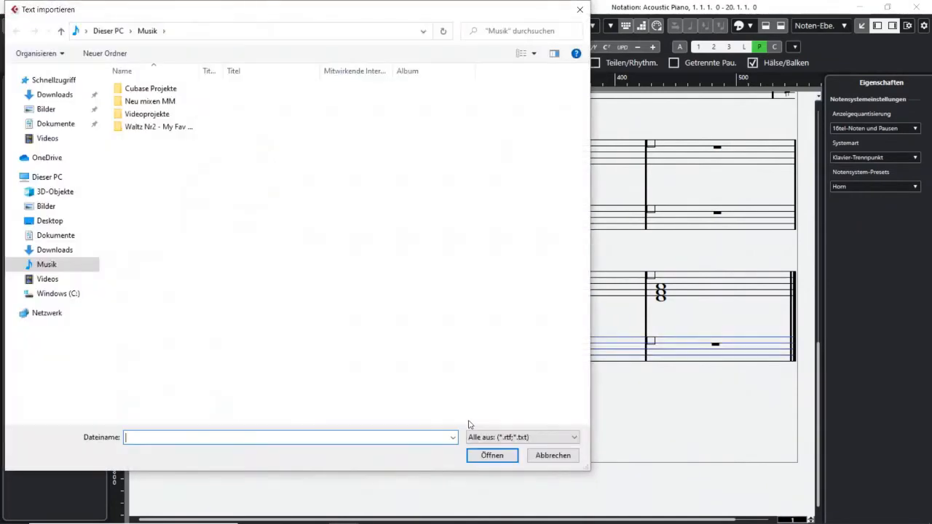
pyautogui.click(579, 9)
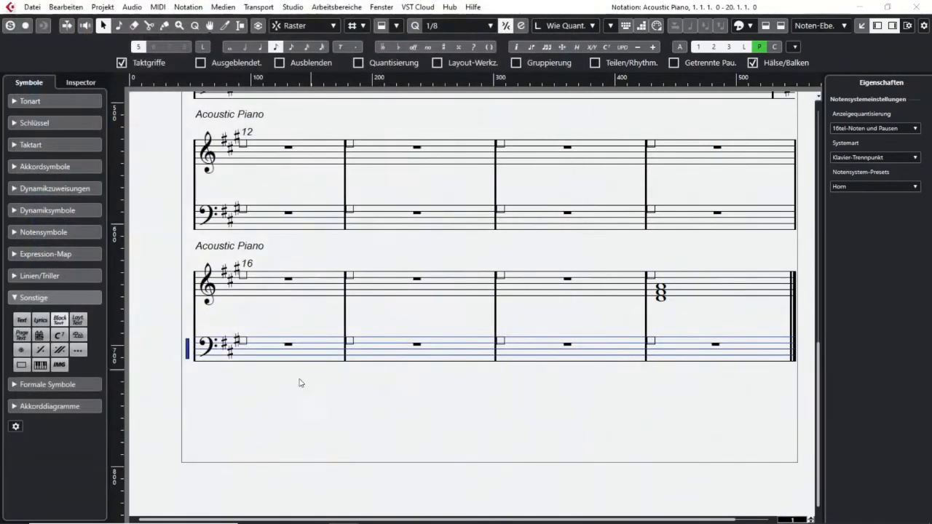
pyautogui.click(59, 325)
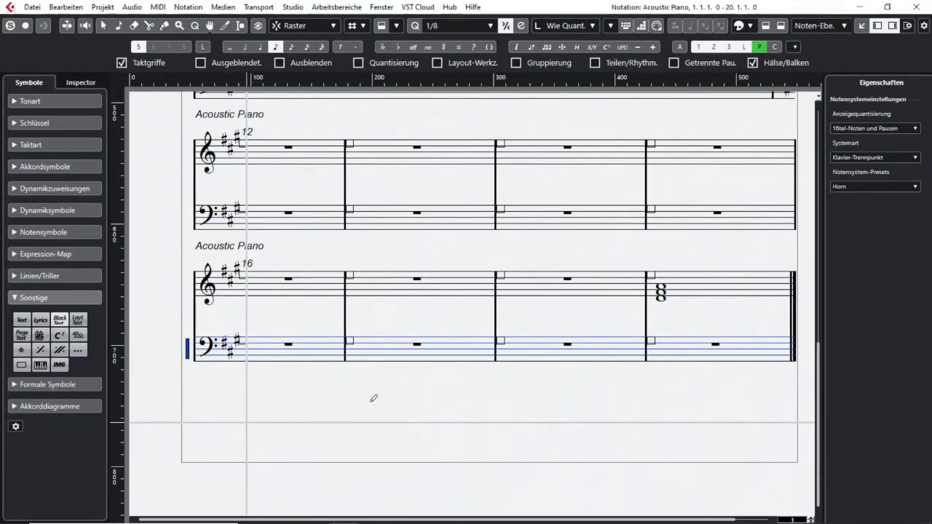
pyautogui.click(375, 404)
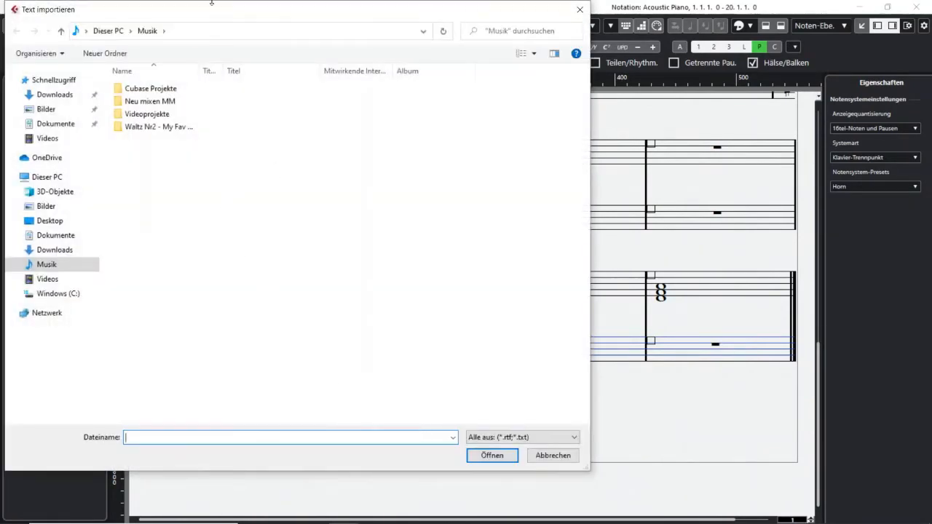
pyautogui.moveTo(212, 3); pyautogui.dragTo(328, 15)
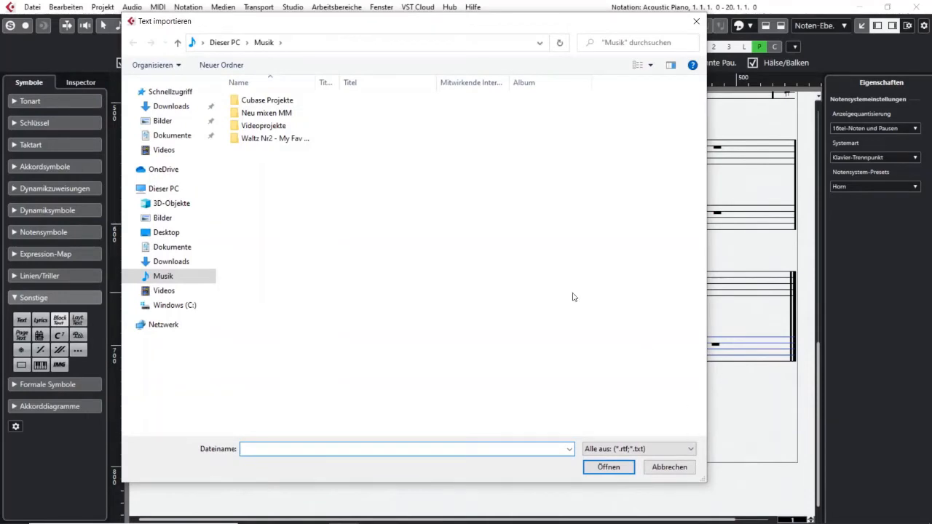
pyautogui.click(696, 21)
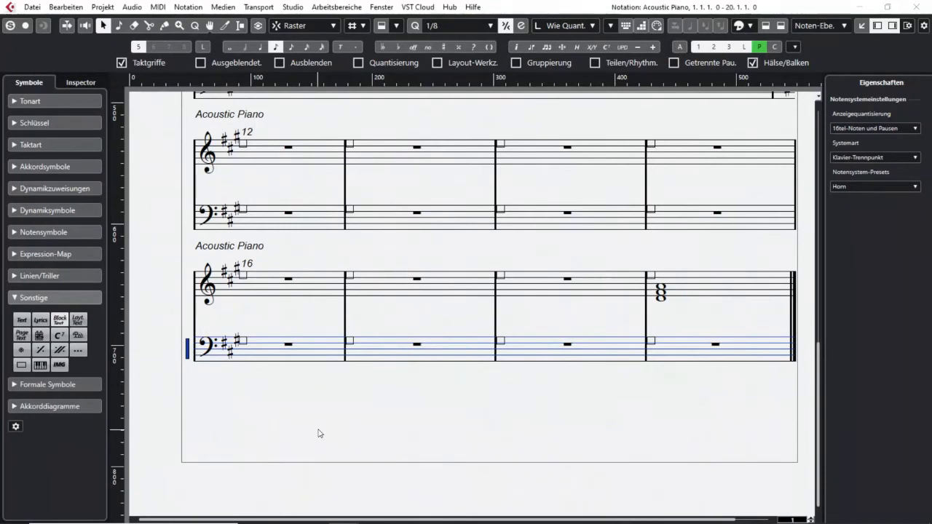
# Select the "Word!" text with its dashed melisma line in bar 11 and move it slightly down.
pyautogui.click(22, 320)
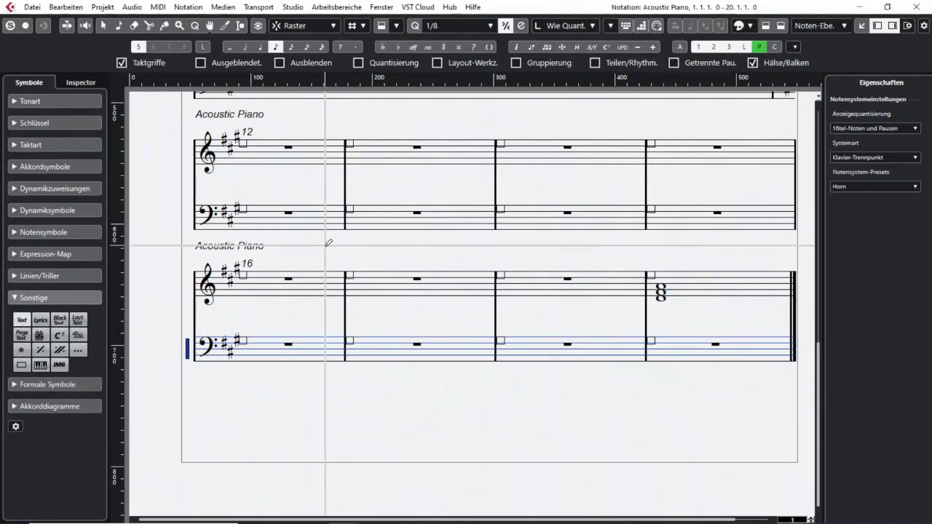
pyautogui.scroll(3, 389, 270)
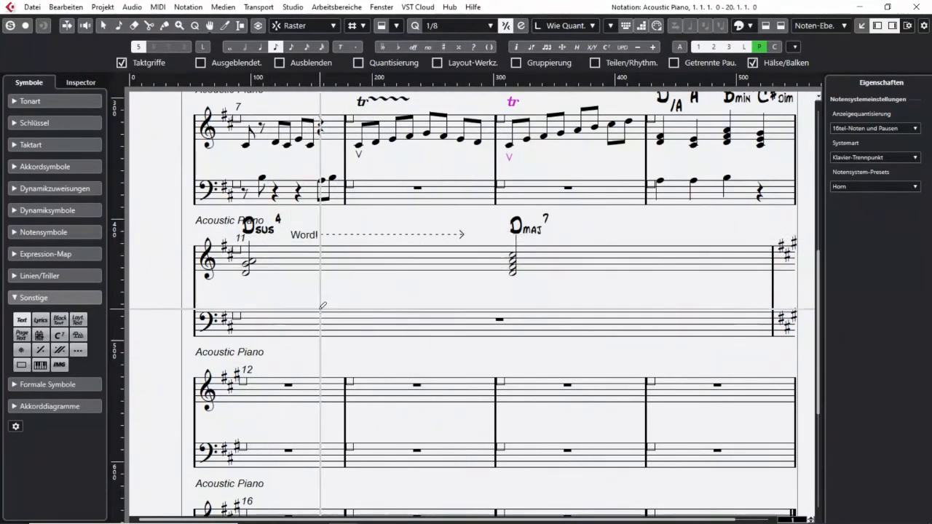
pyautogui.press('1')
pyautogui.click(308, 236)
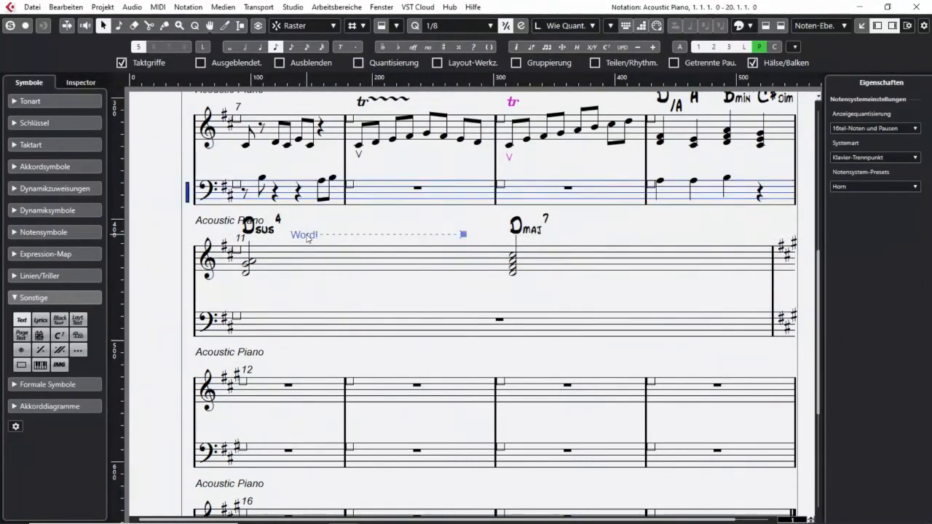
pyautogui.moveTo(308, 239); pyautogui.dragTo(308, 241)
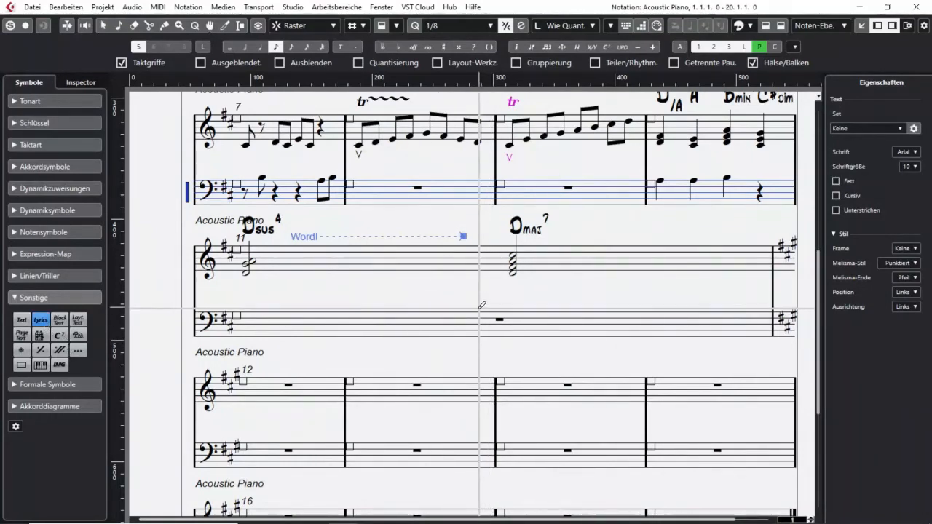
# Enter the lyrics "It s a bea utiful day" below the treble notes of bar 3, one syllable per note.
pyautogui.scroll(6, 363, 311)
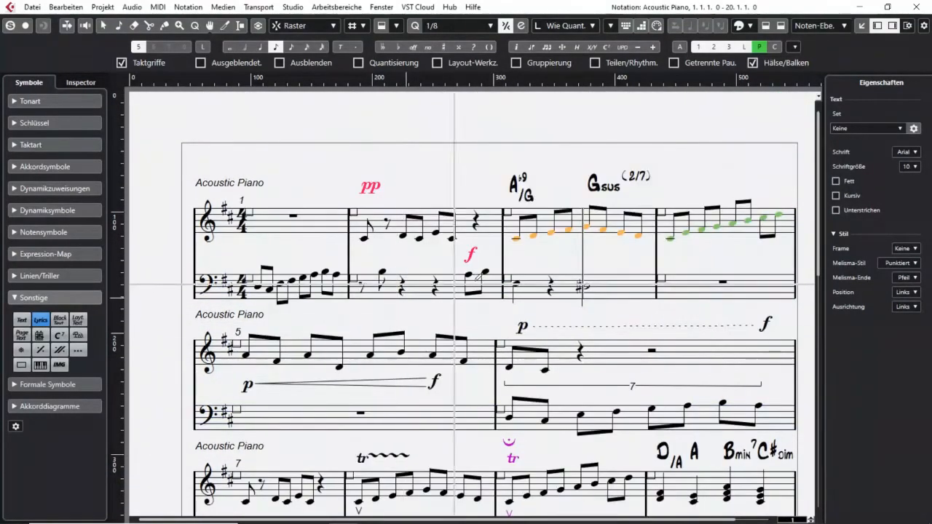
pyautogui.click(664, 260)
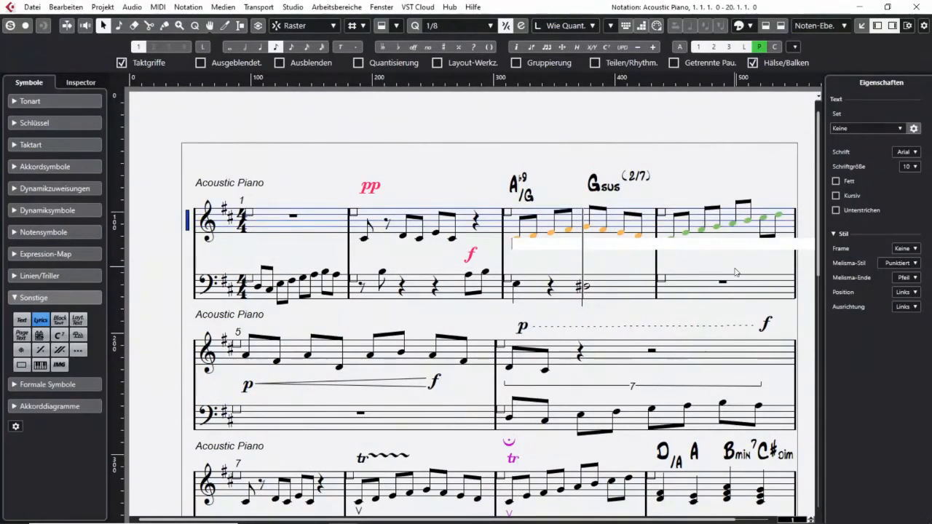
pyautogui.write('It')
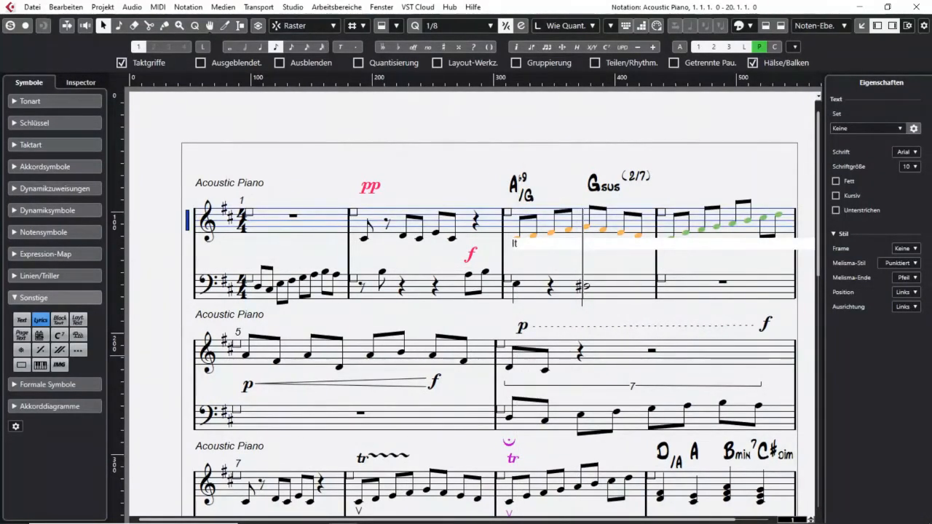
pyautogui.write(' s a b')
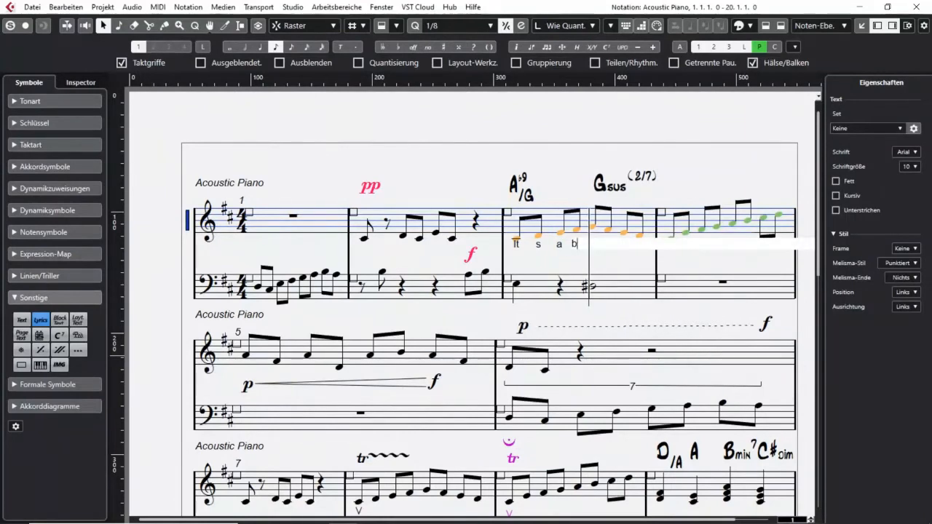
pyautogui.write('ea utiful da')
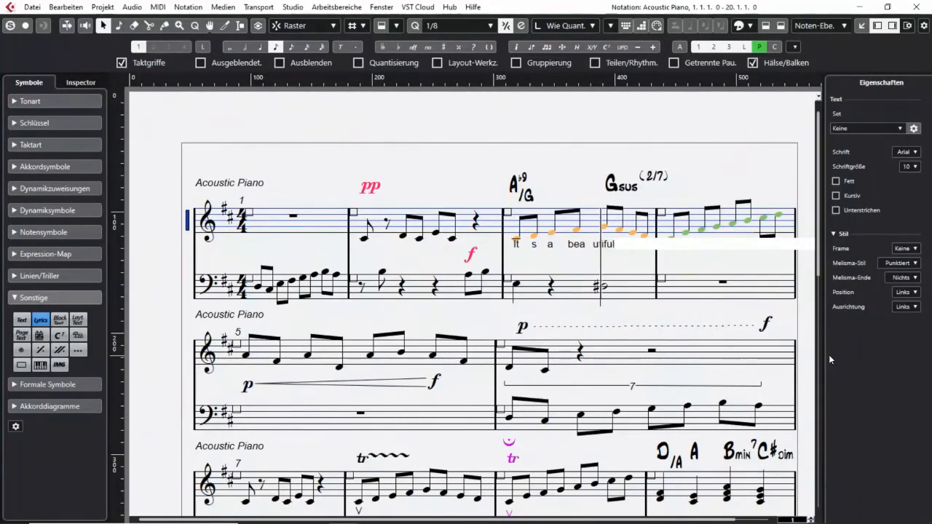
pyautogui.write('y')
pyautogui.press('Escape')
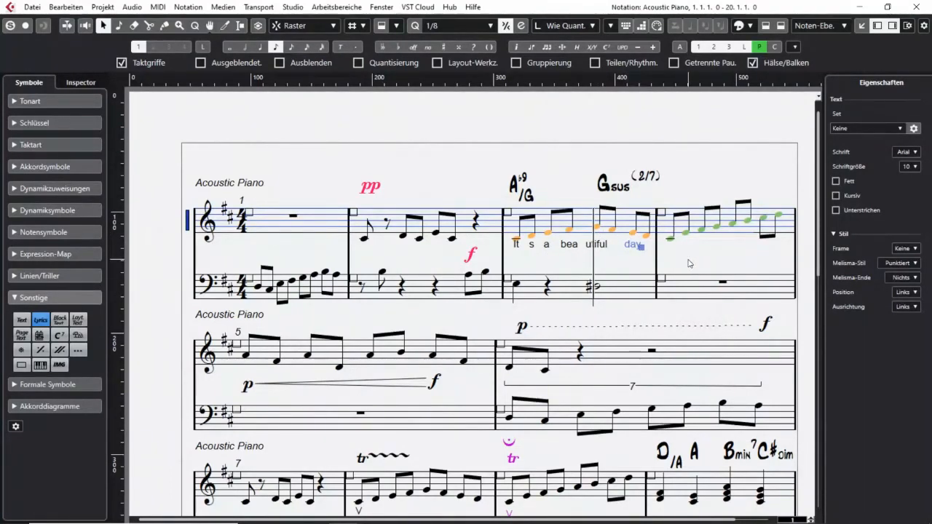
# Place a pedal-down symbol below bar 11's first chord and a pedal-release symbol below its second chord, aligning both at the same height.
pyautogui.scroll(-5, 690, 263)
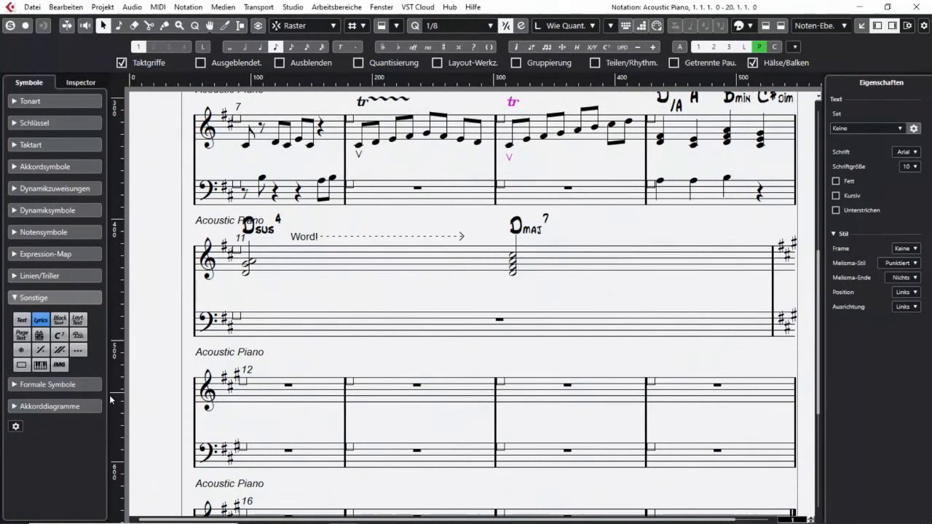
pyautogui.click(79, 336)
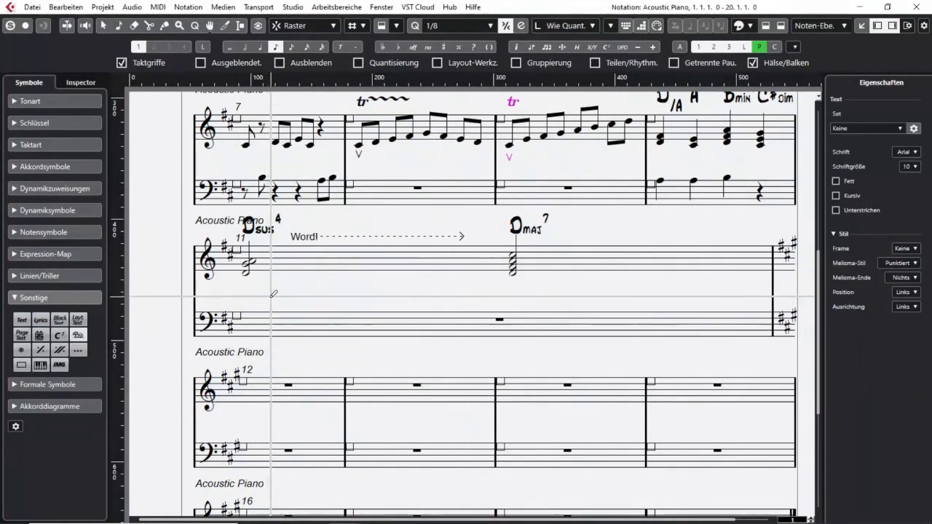
pyautogui.click(247, 285)
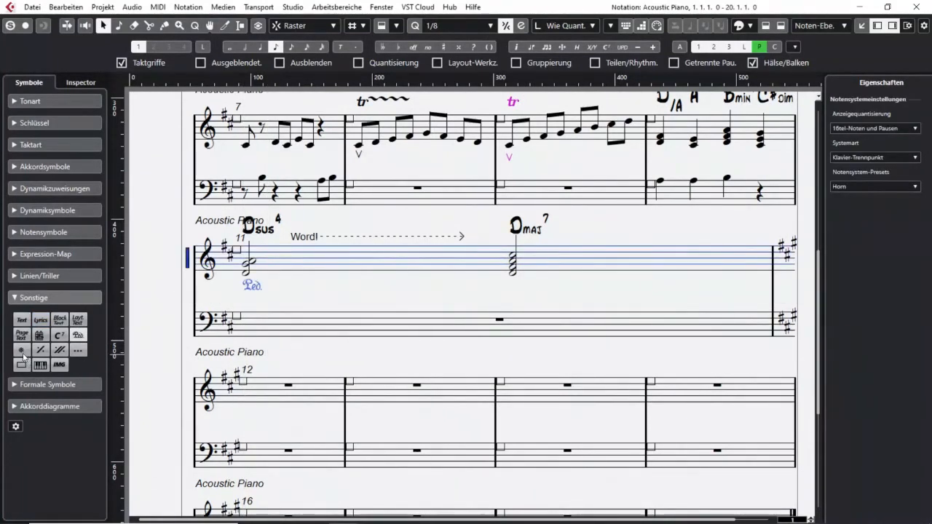
pyautogui.click(22, 354)
pyautogui.click(522, 285)
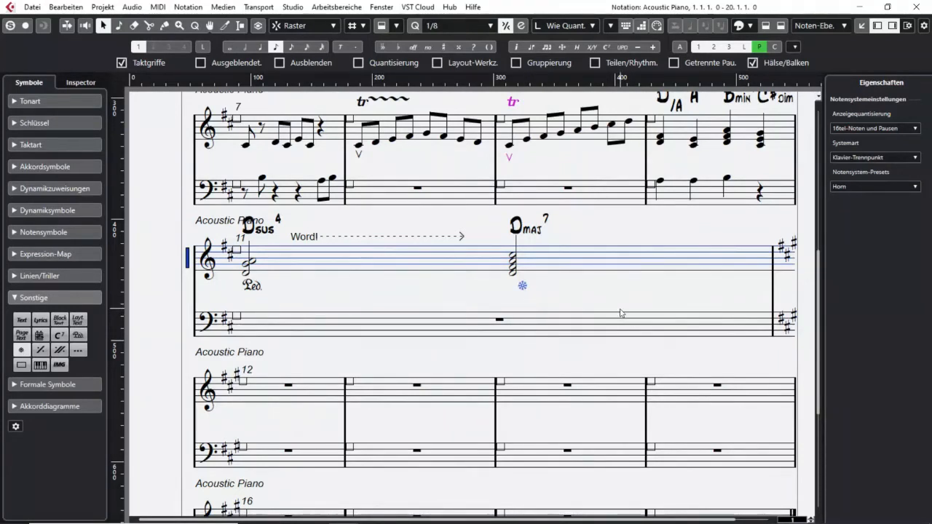
pyautogui.moveTo(523, 286); pyautogui.dragTo(514, 291)
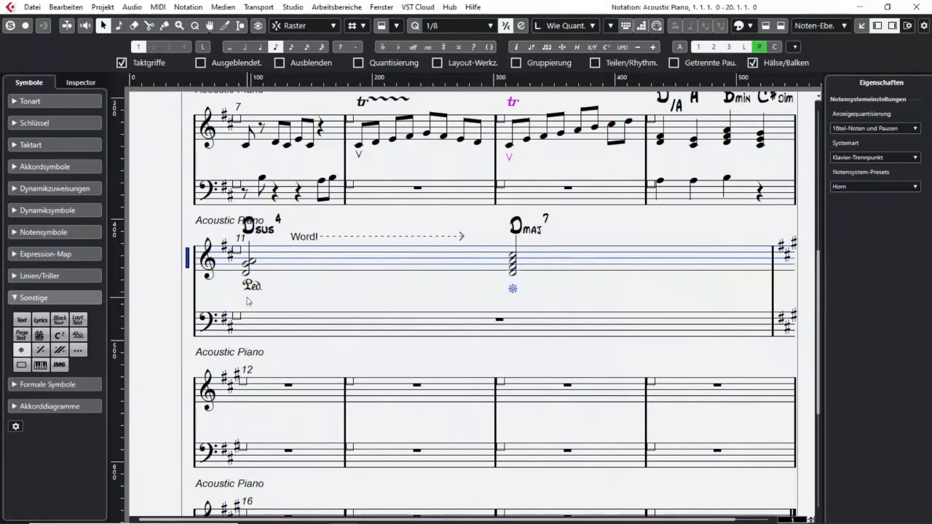
pyautogui.moveTo(252, 286); pyautogui.dragTo(300, 292)
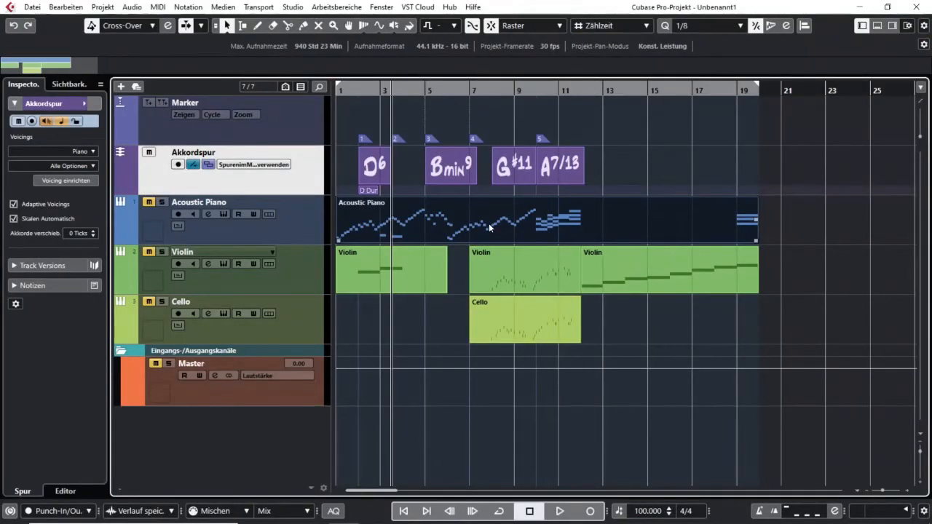
# View the Acoustic Piano part in the key editor from the project window, close it and return to the score.
pyautogui.doubleClick(449, 229)
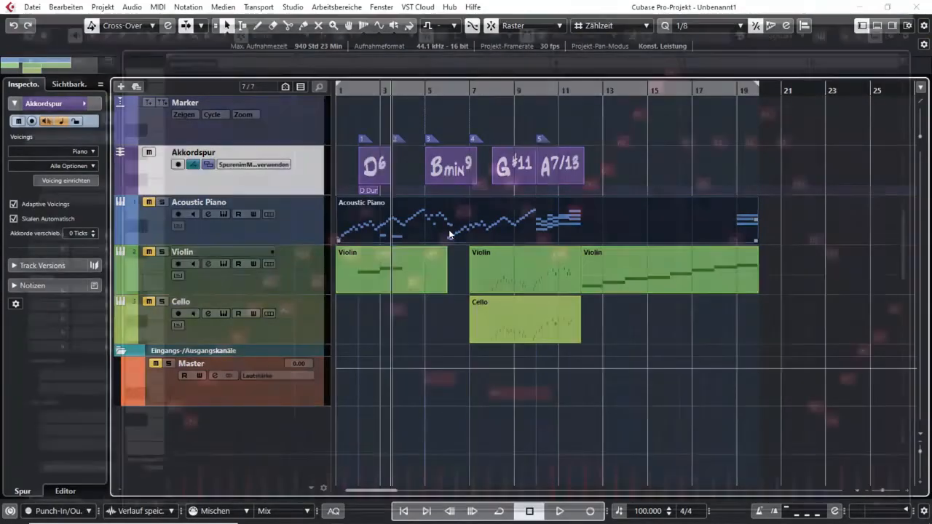
pyautogui.click(918, 7)
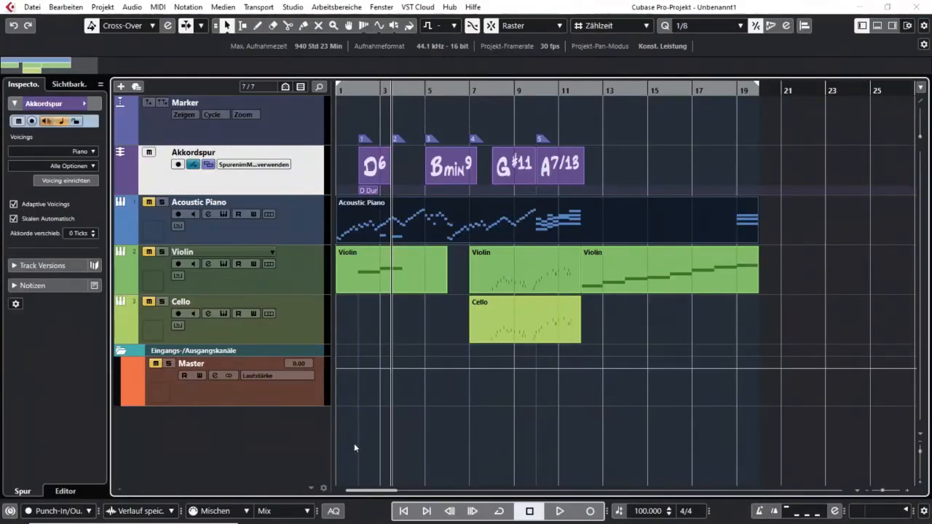
pyautogui.click(409, 280)
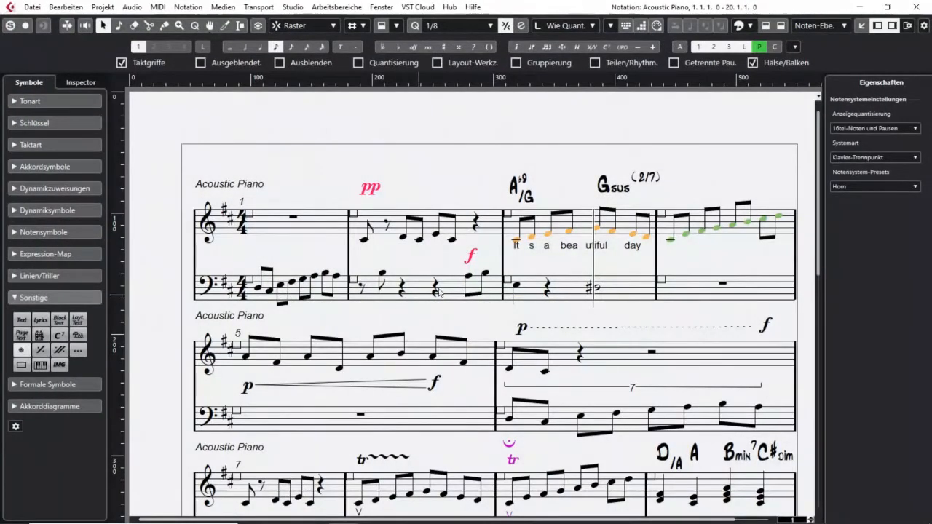
# Hide the properties pane of the score editor and zoom out to show the whole page width.
pyautogui.scroll(-5, 467, 288)
pyautogui.scroll(-3, 468, 288)
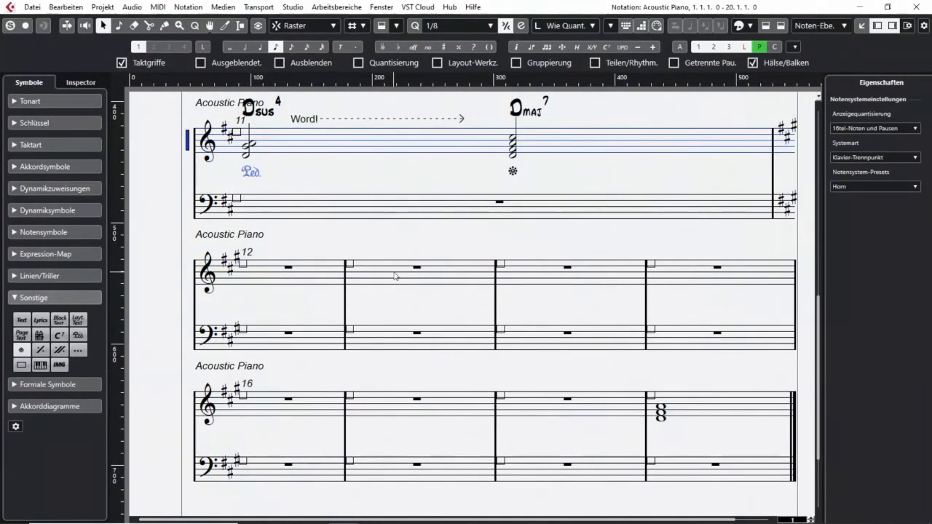
pyautogui.scroll(3, 395, 270)
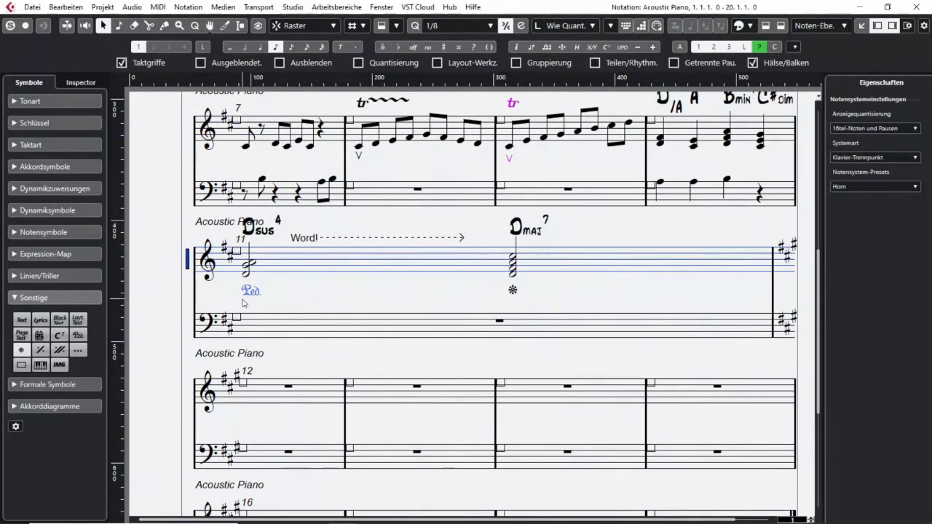
pyautogui.scroll(3, 284, 362)
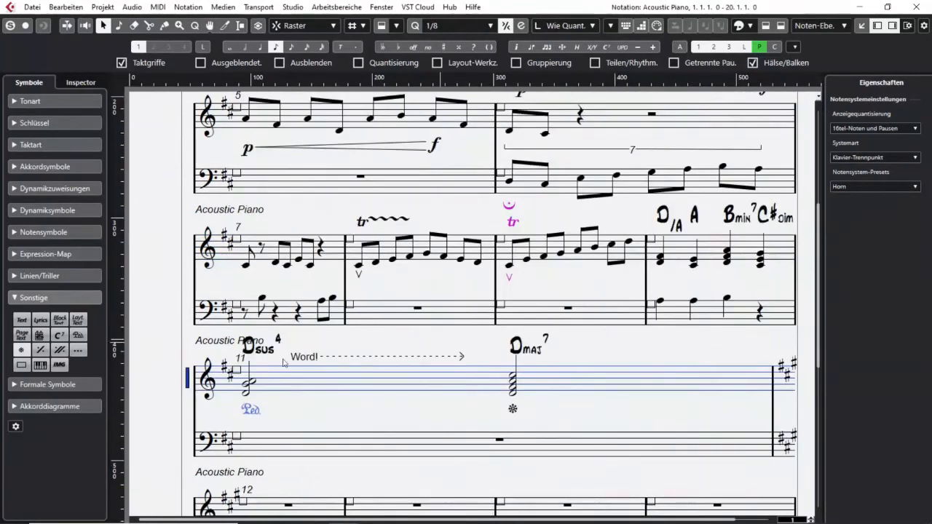
pyautogui.click(892, 26)
pyautogui.press('g')
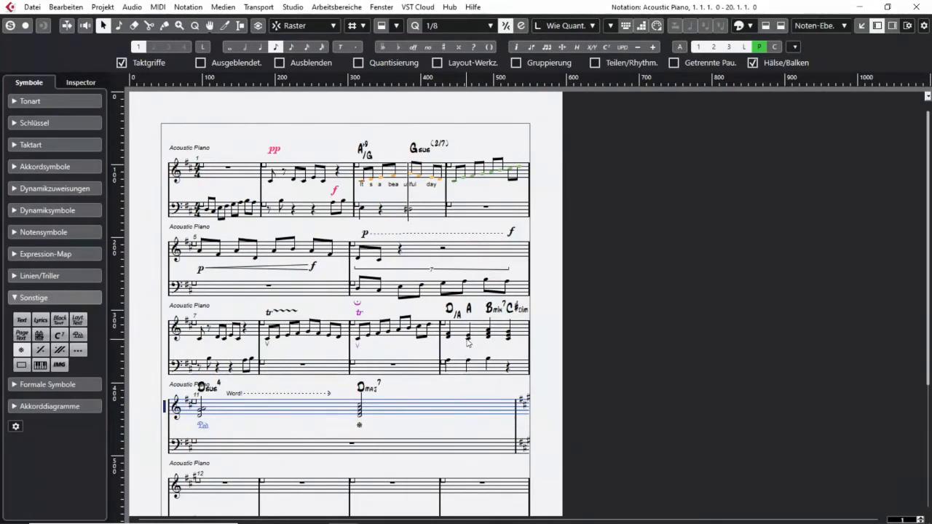
# Insert a one-bar repeat symbol into the treble staff of bar 12.
pyautogui.scroll(-1, 466, 348)
pyautogui.scroll(-1, 467, 348)
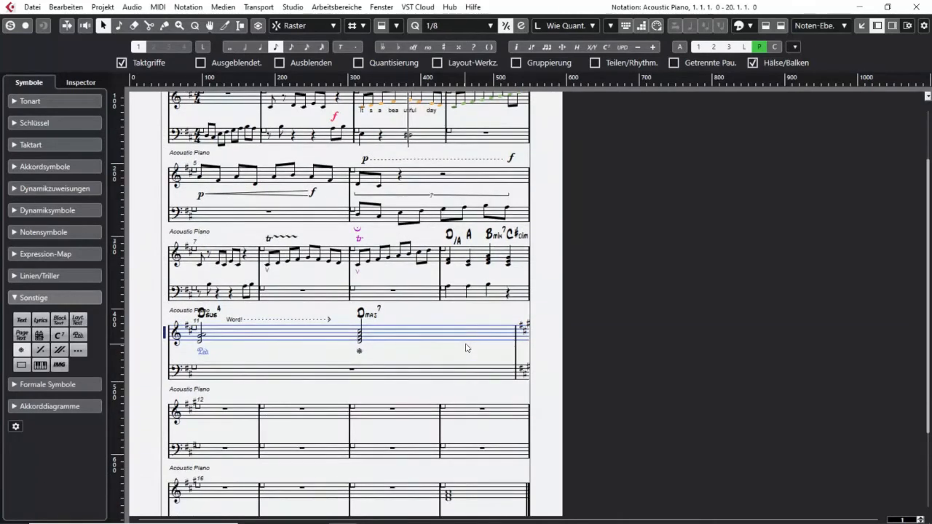
pyautogui.scroll(-1, 466, 348)
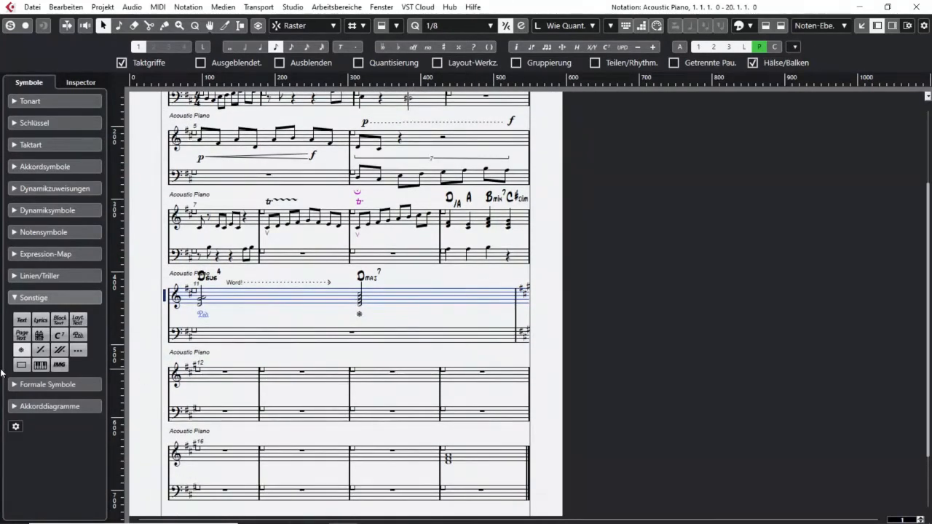
pyautogui.click(41, 350)
pyautogui.click(223, 374)
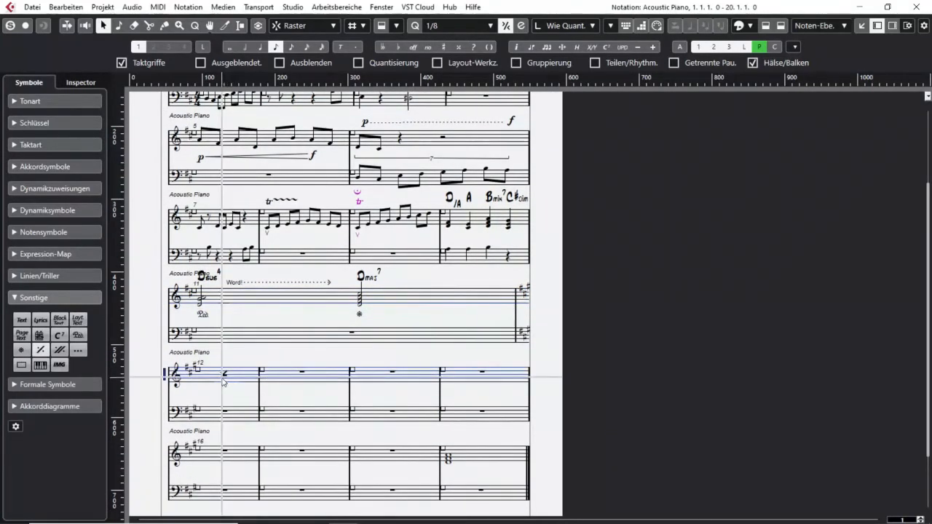
pyautogui.scroll(3, 266, 393)
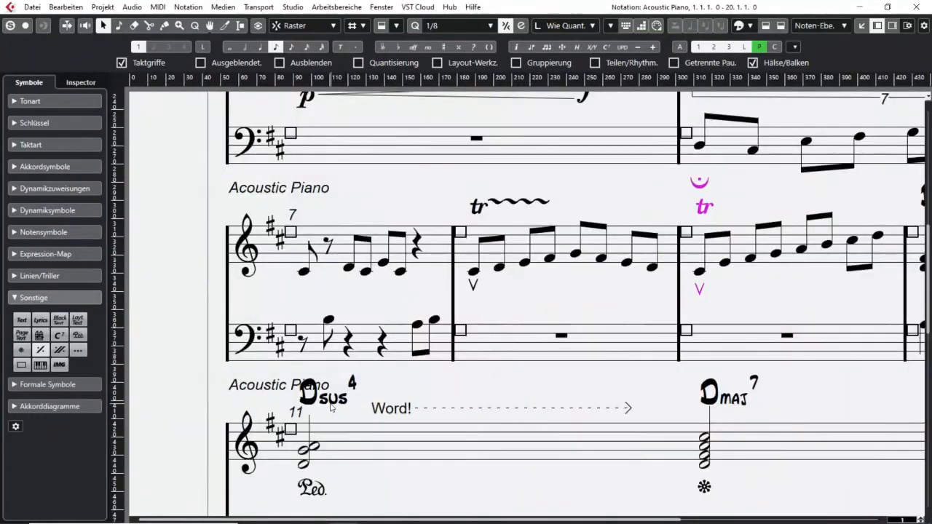
pyautogui.scroll(-2, 455, 379)
pyautogui.scroll(2, 456, 379)
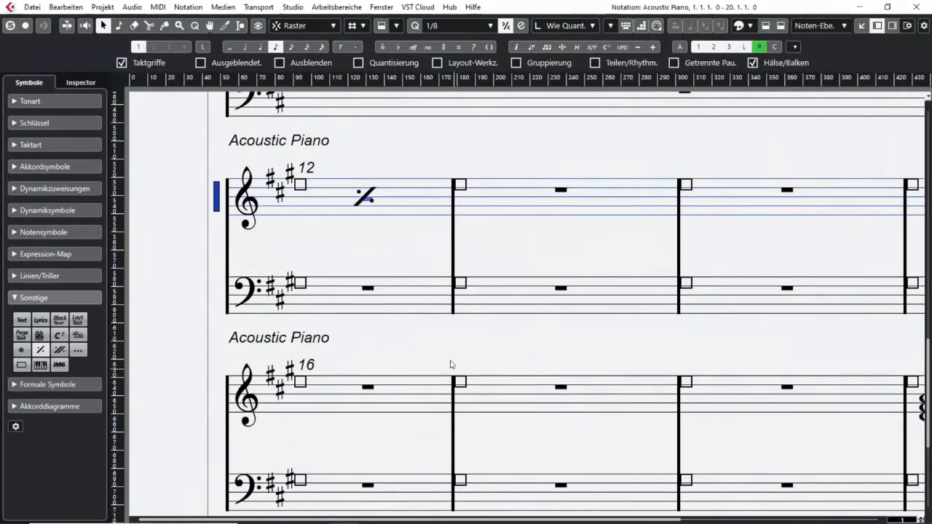
# Move the whole rest out from under bar 12's repeat symbol, delete it and nudge the repeat symbol slightly left.
pyautogui.click(355, 201)
pyautogui.moveTo(360, 202); pyautogui.dragTo(333, 204)
pyautogui.moveTo(337, 203); pyautogui.dragTo(341, 203)
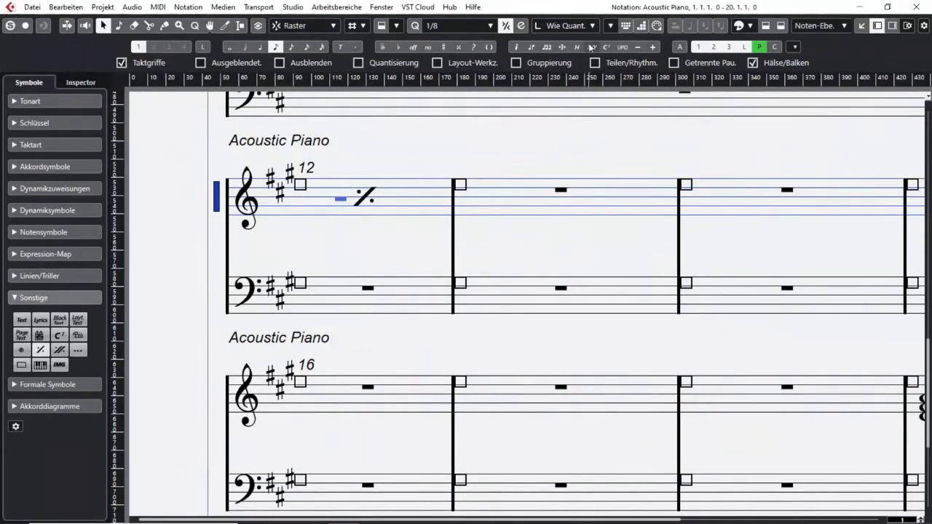
pyautogui.press('Delete')
pyautogui.moveTo(364, 197); pyautogui.dragTo(360, 198)
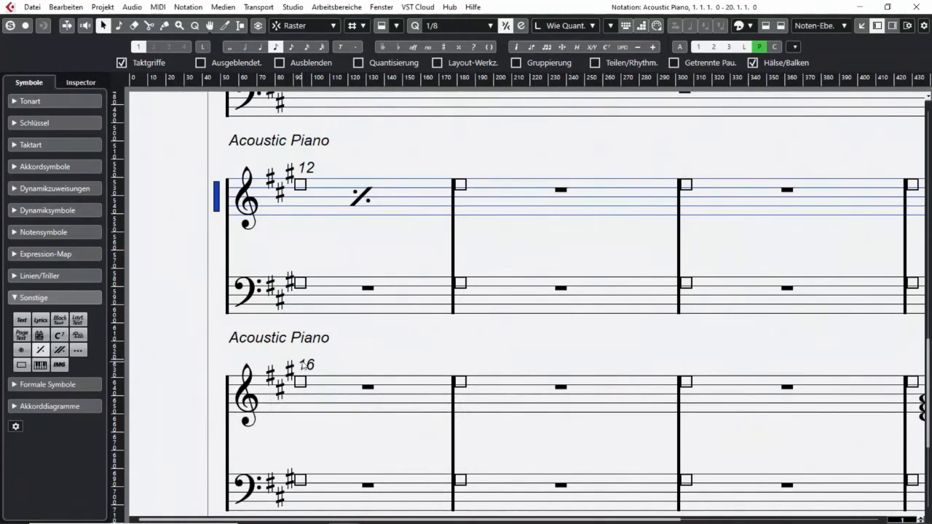
# Examine the additional symbols offered in the symbol selection dialog down to the end of the list, then close it.
pyautogui.click(558, 252)
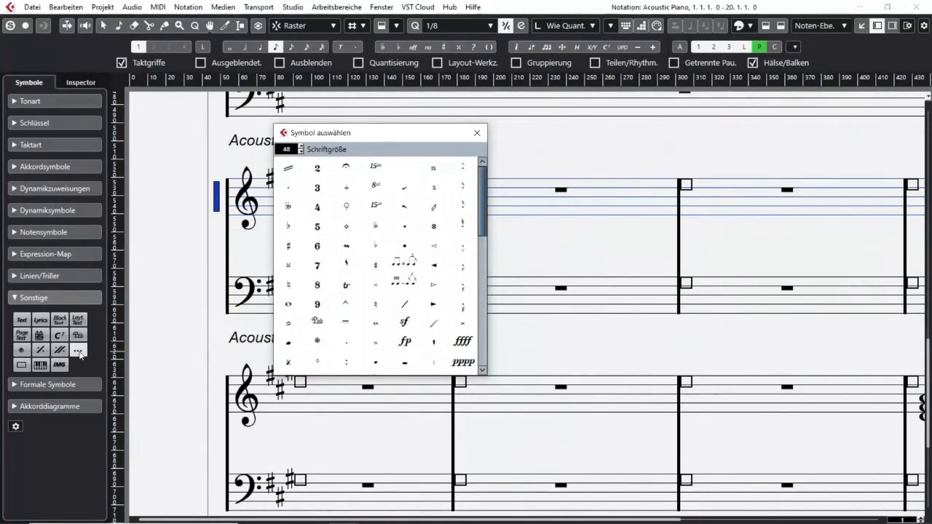
pyautogui.moveTo(386, 132); pyautogui.dragTo(409, 99)
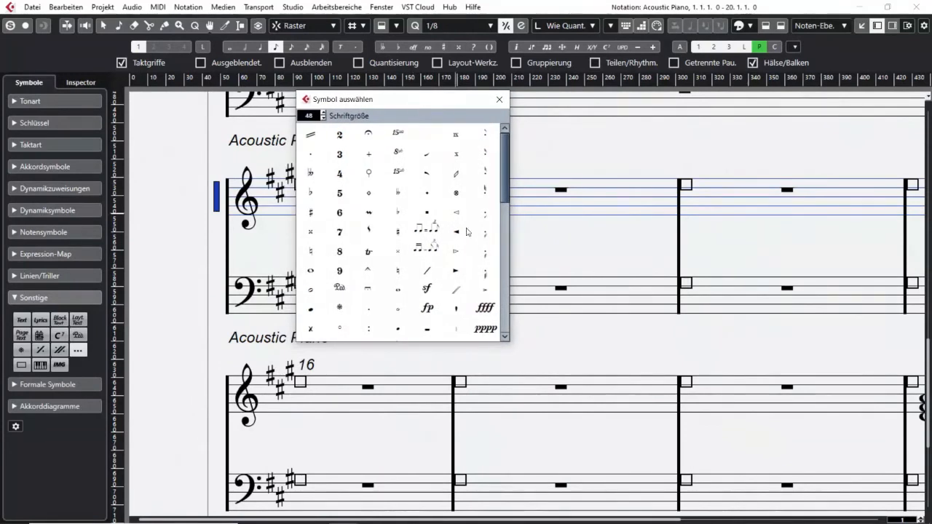
pyautogui.moveTo(507, 185); pyautogui.dragTo(507, 321)
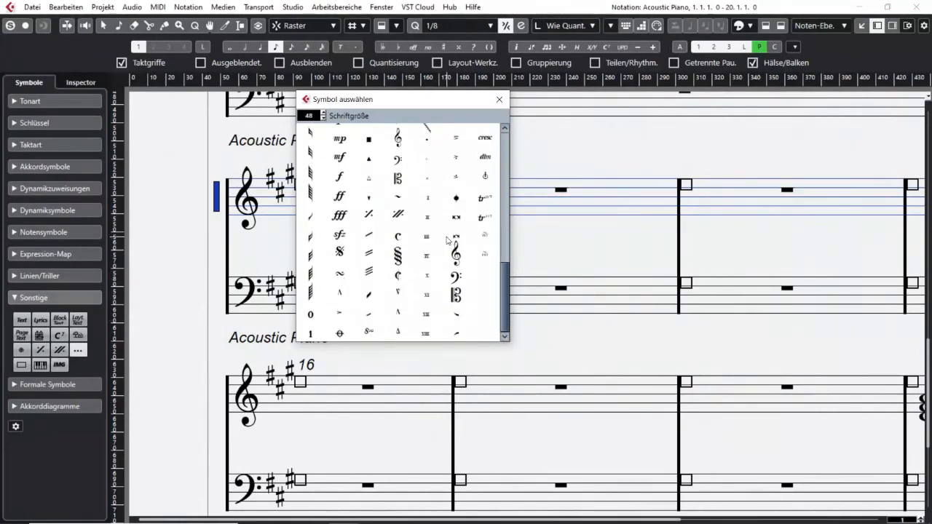
pyautogui.click(499, 99)
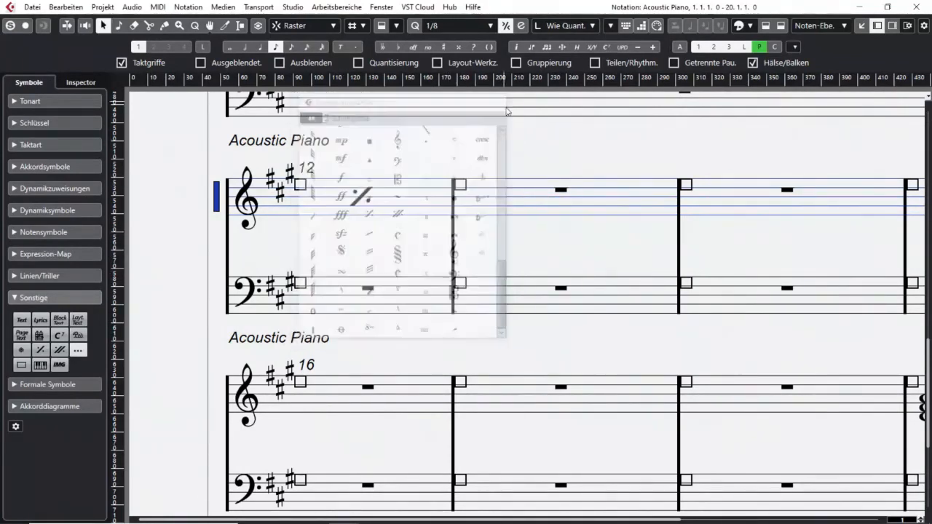
# Insert a boxed letter A rehearsal mark above bar 13 and a boxed number 1 mark above bar 14.
pyautogui.click(22, 385)
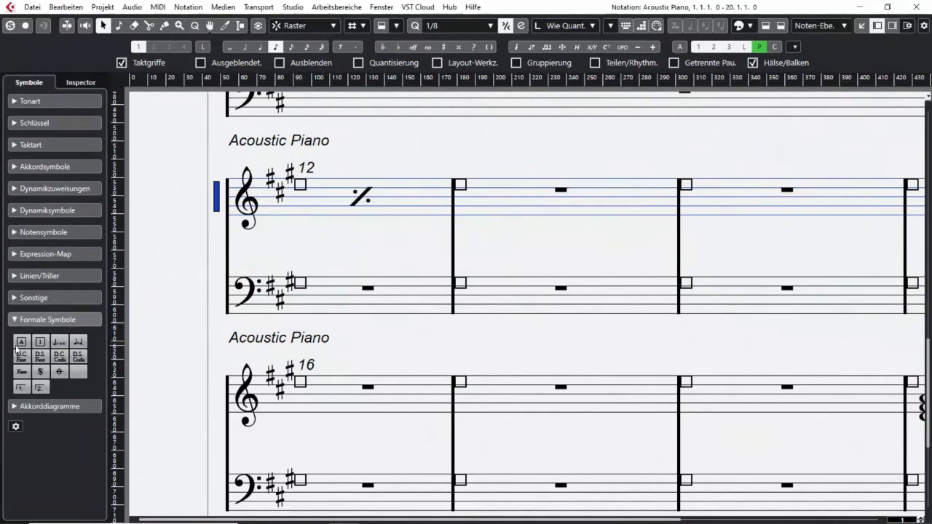
pyautogui.click(462, 152)
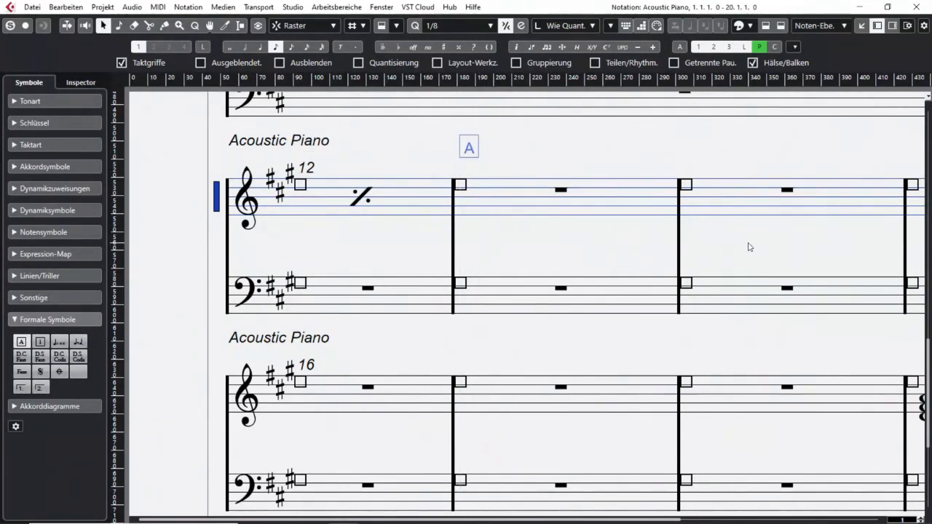
pyautogui.click(40, 345)
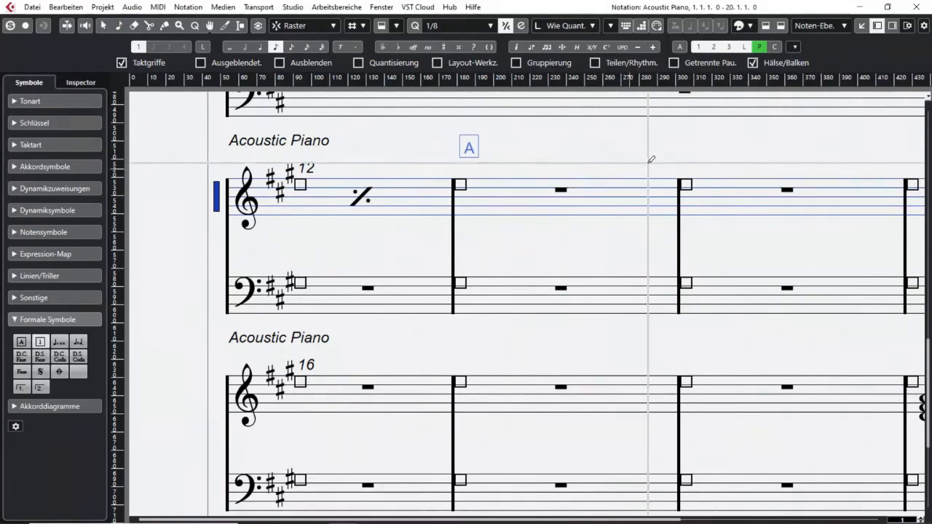
pyautogui.click(686, 153)
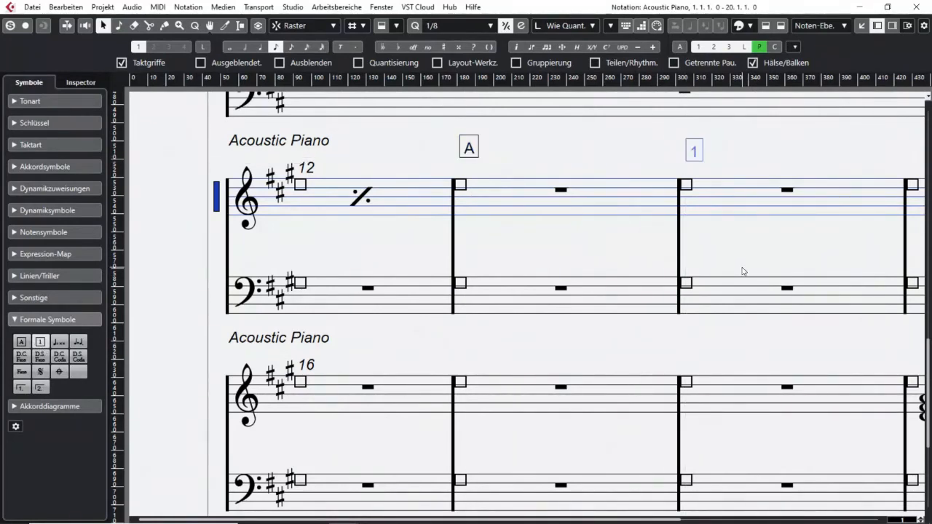
# Insert a tempo symbol above bar 1 and move it slightly left over the staff name.
pyautogui.scroll(10, 574, 352)
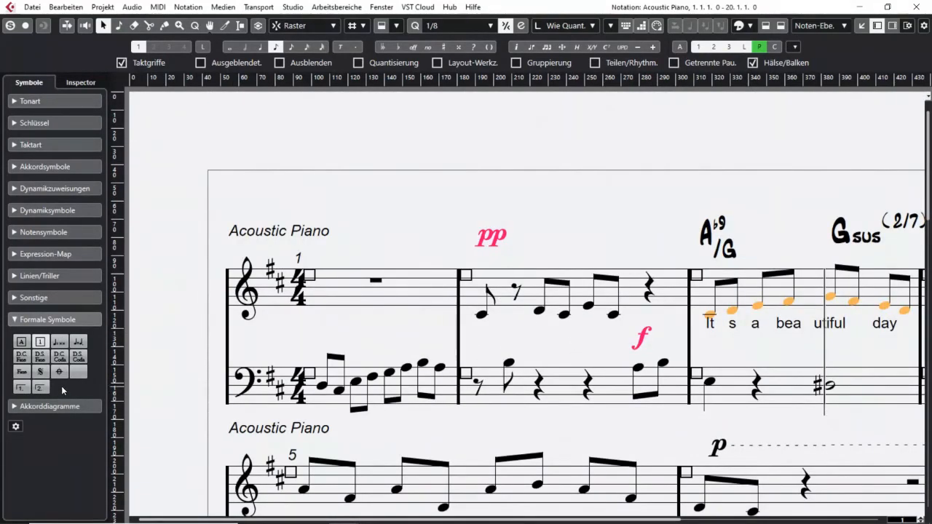
pyautogui.click(59, 342)
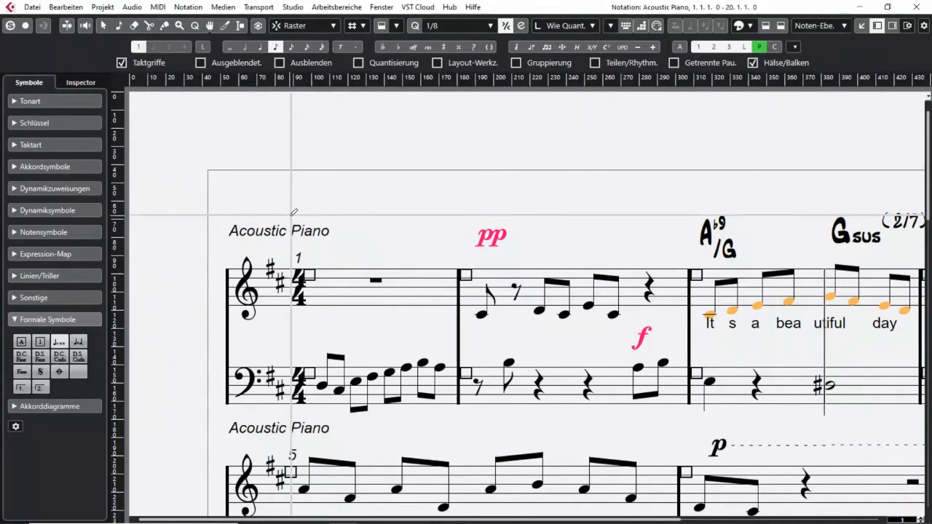
pyautogui.click(299, 192)
pyautogui.moveTo(312, 196); pyautogui.dragTo(290, 202)
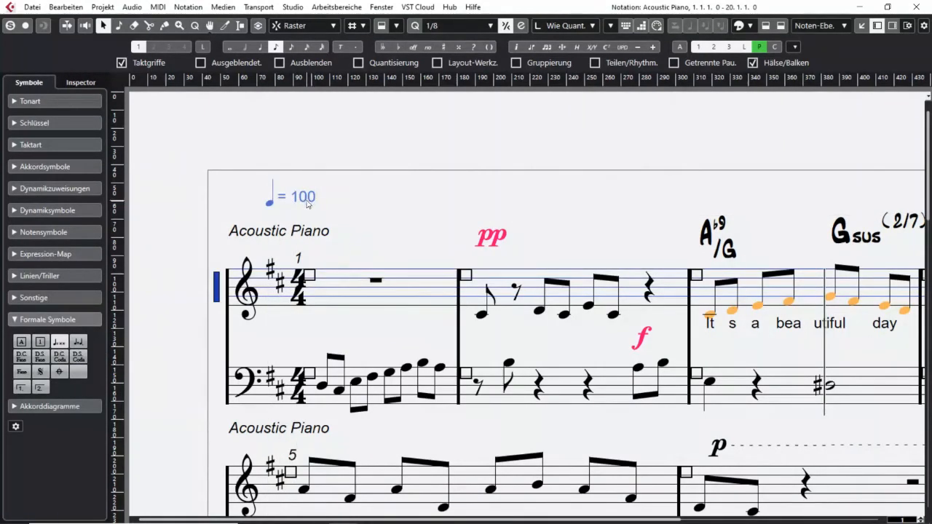
# Check the project tempo in the floating transport panel, then close the panel.
pyautogui.press('F2')
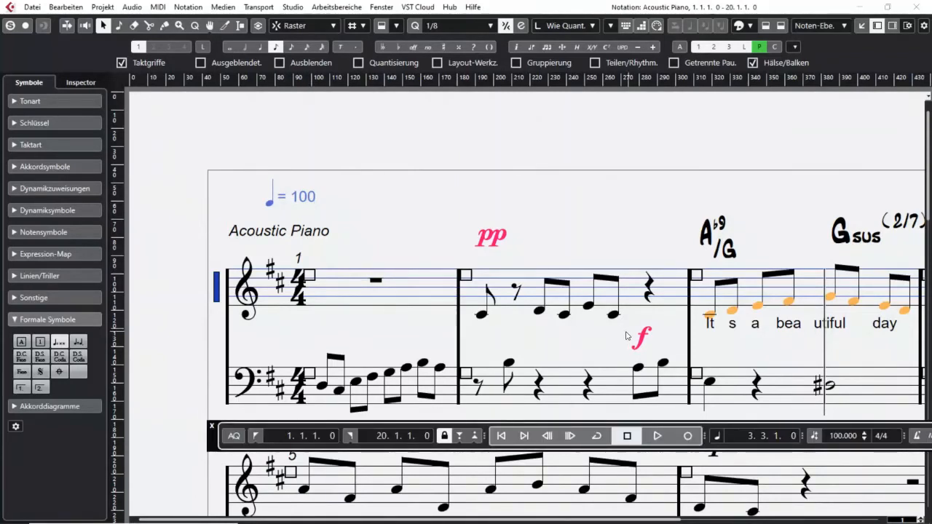
pyautogui.moveTo(219, 440); pyautogui.dragTo(16, 325)
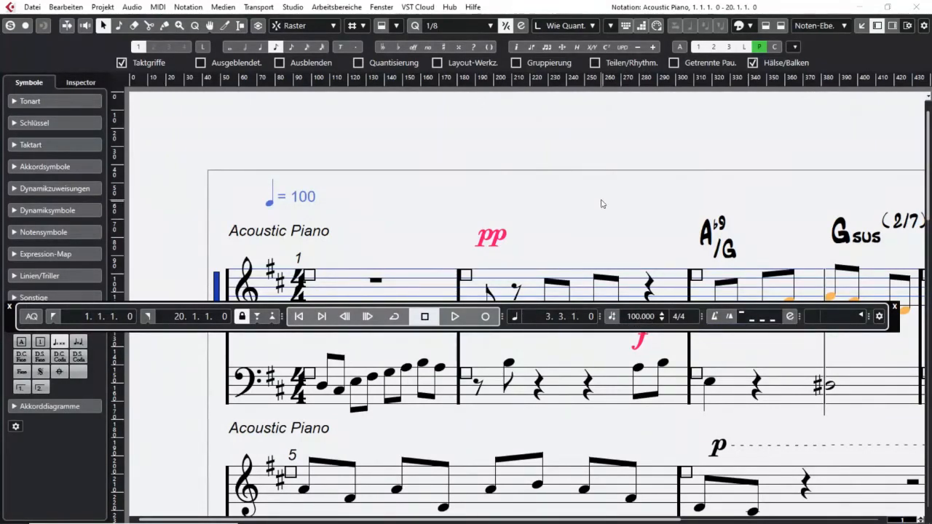
pyautogui.click(10, 307)
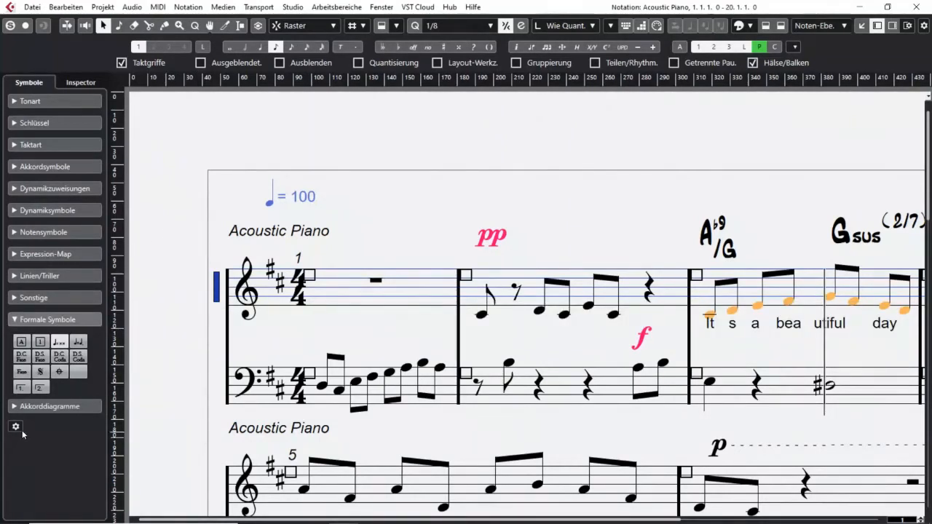
# Insert a Fine marking above bar 13 and a segno sign above bar 14, then collapse the form symbols section.
pyautogui.click(22, 373)
pyautogui.scroll(-8, 642, 298)
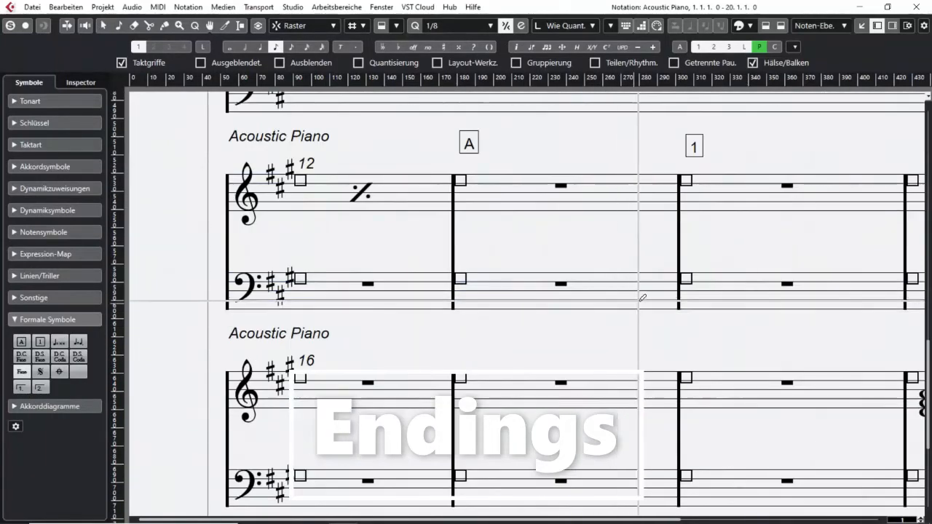
pyautogui.click(514, 153)
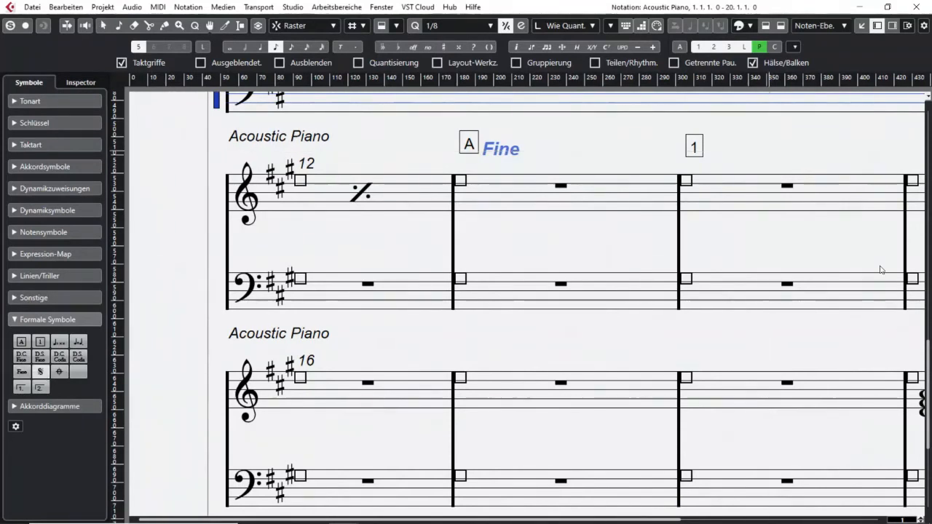
pyautogui.click(770, 150)
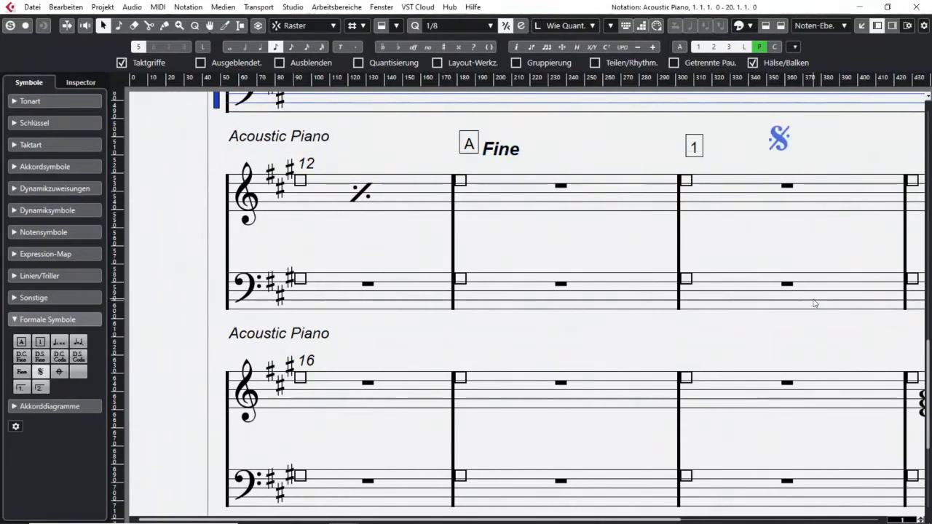
pyautogui.click(22, 320)
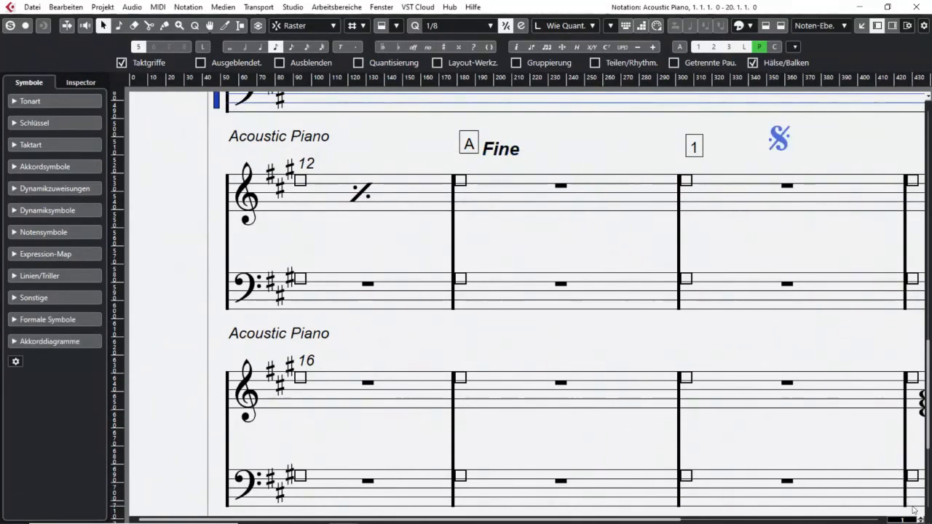
# Insert a guitar chord diagram above the start of bar 15 and collapse the chord diagram section.
pyautogui.scroll(-2, 660, 374)
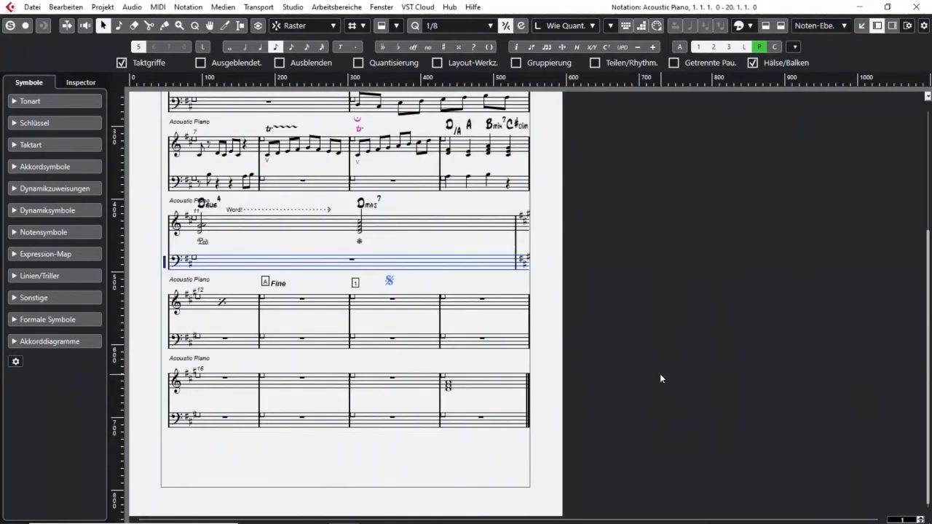
pyautogui.scroll(1, 385, 358)
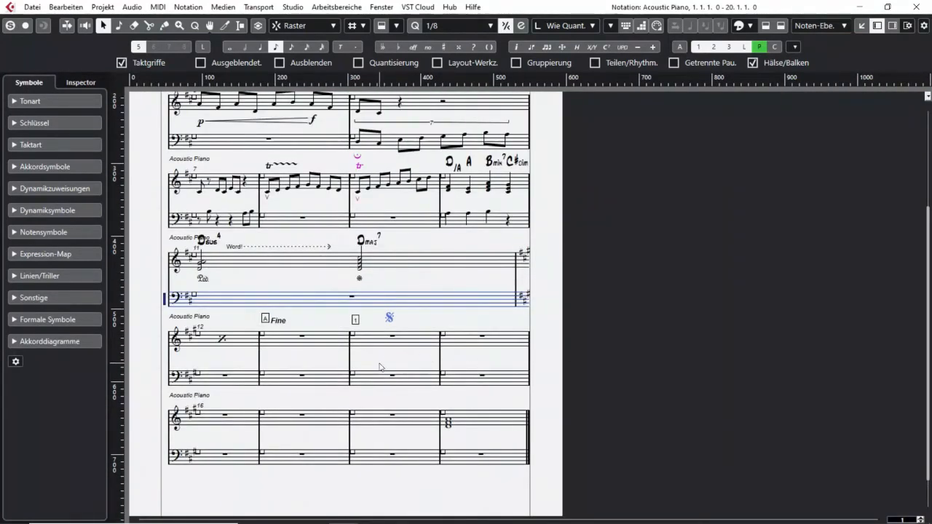
pyautogui.click(78, 341)
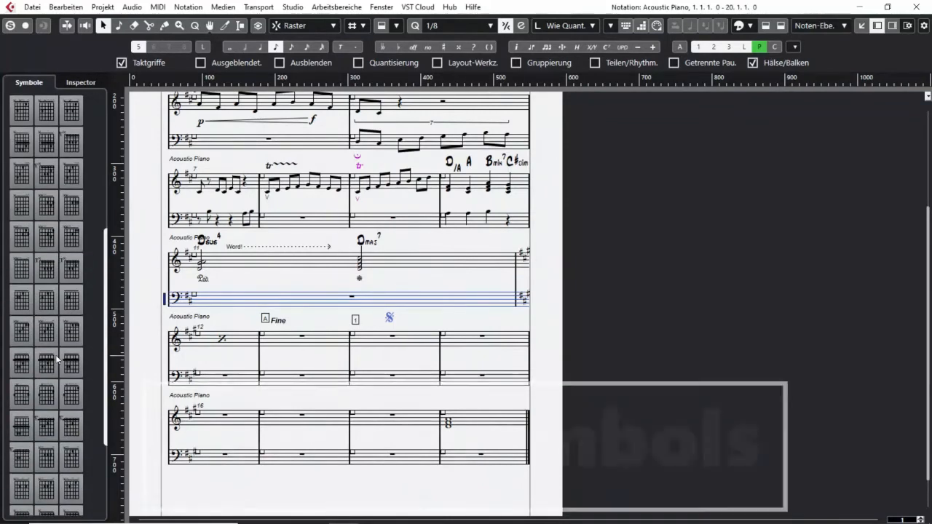
pyautogui.click(74, 150)
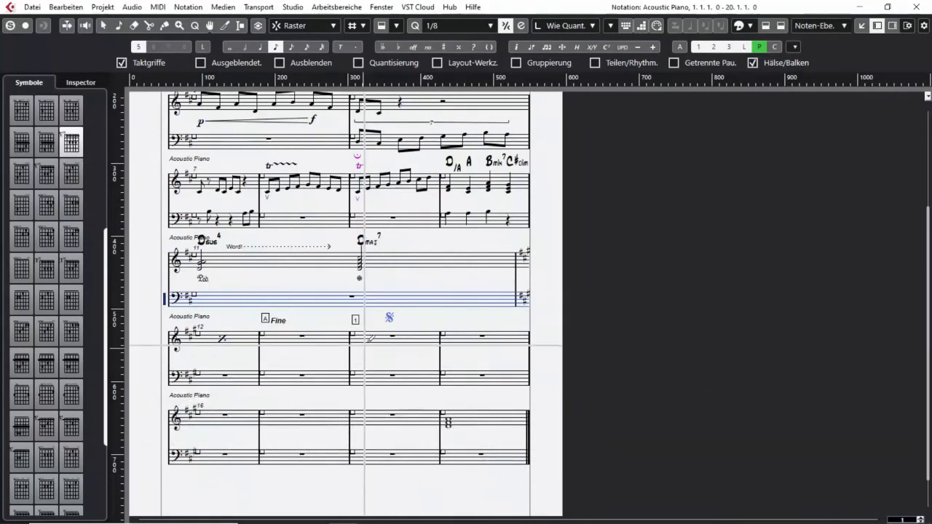
pyautogui.click(447, 325)
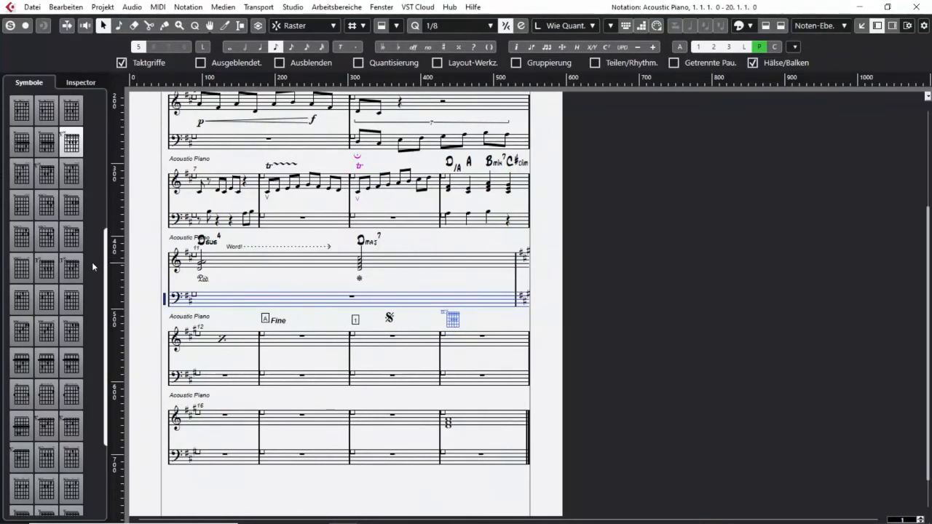
pyautogui.scroll(3, 92, 262)
pyautogui.click(23, 170)
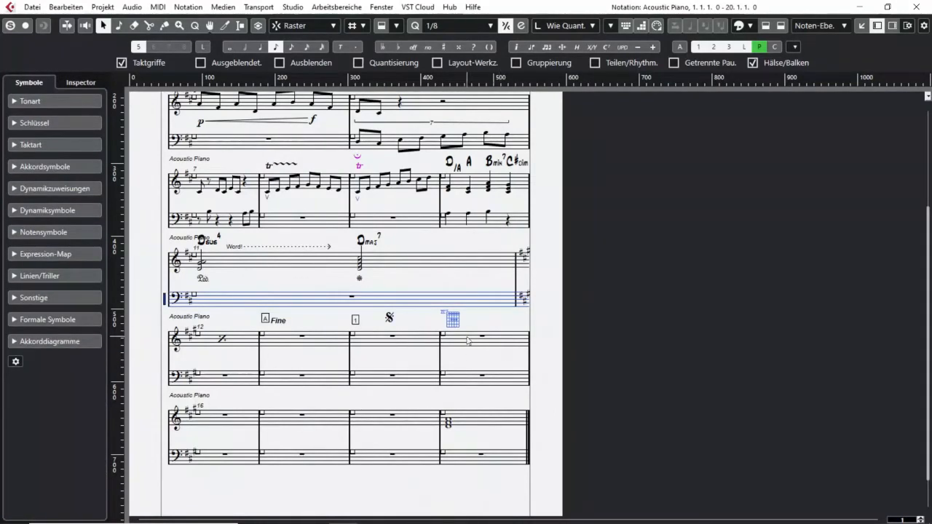
# Delete the guitar chord diagram above bar 15.
pyautogui.click(365, 246)
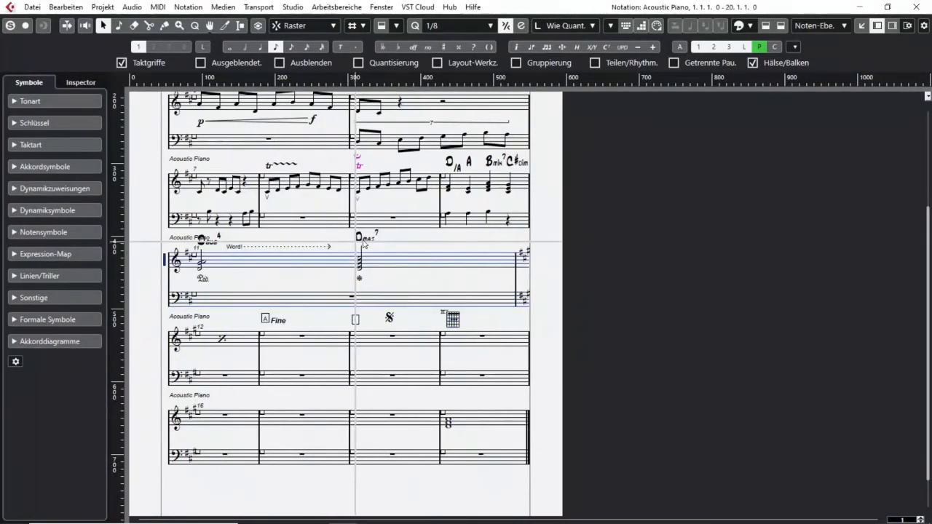
pyautogui.click(454, 323)
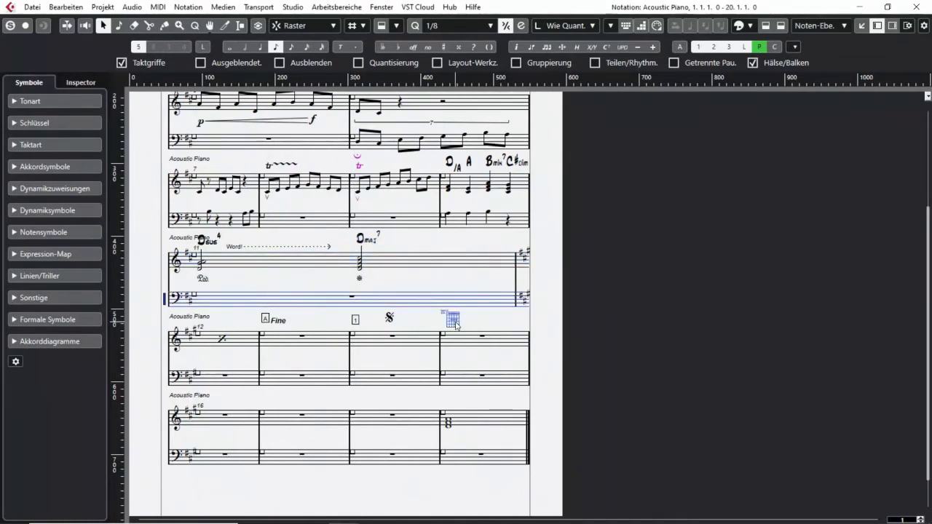
pyautogui.press('Delete')
# Generate a chord diagram from the Dmaj7 chord symbol in bar 11 and place it beneath the treble staff beside the pedal release sign.
pyautogui.click(362, 240)
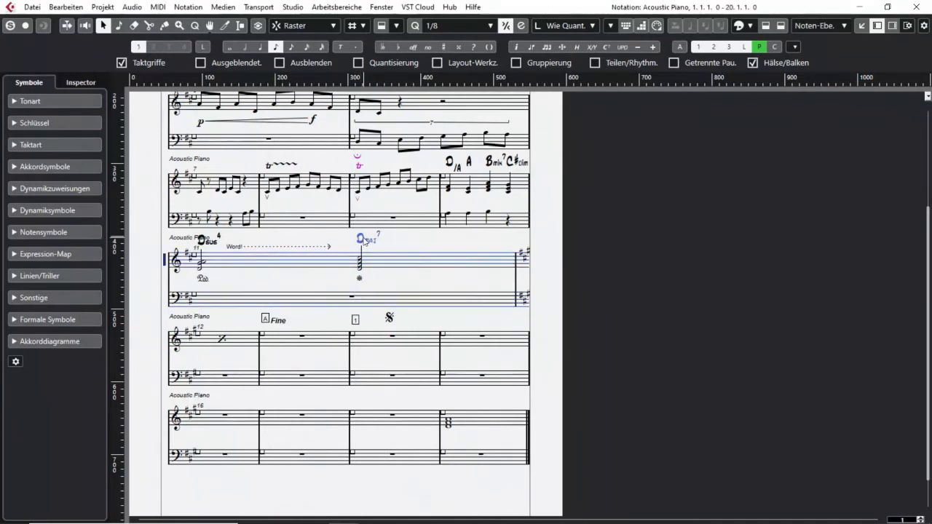
pyautogui.rightClick(363, 241)
pyautogui.click(376, 256)
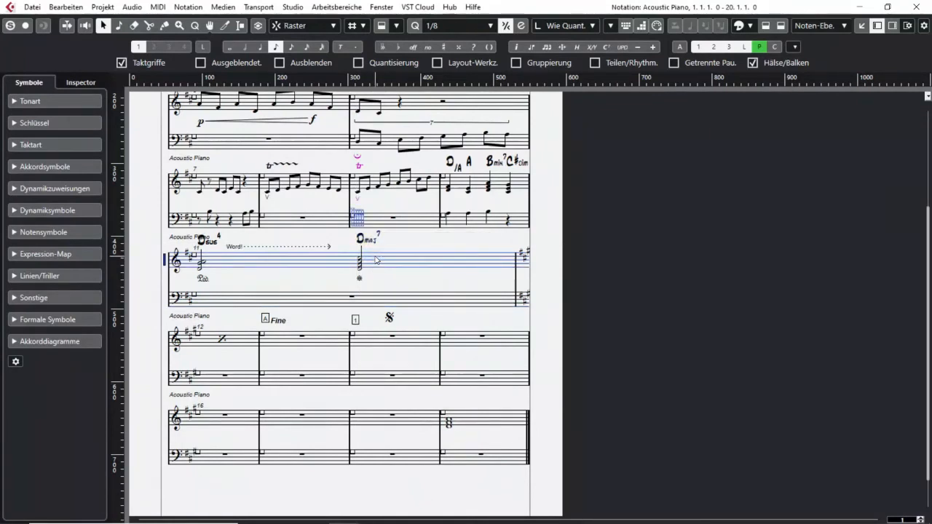
pyautogui.moveTo(358, 222); pyautogui.dragTo(375, 284)
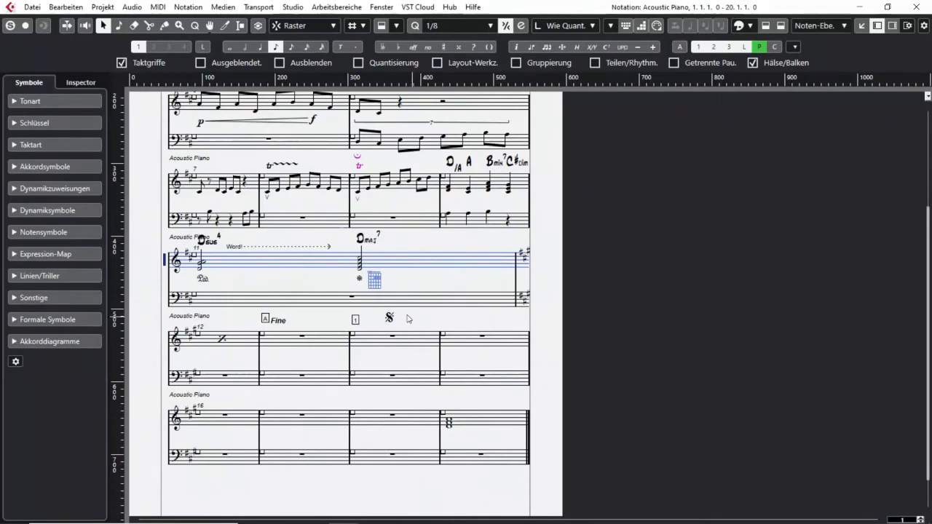
# Generate a chord diagram from the A chord symbol in bar 10 and move it below that bar's bass staff.
pyautogui.scroll(2, 412, 288)
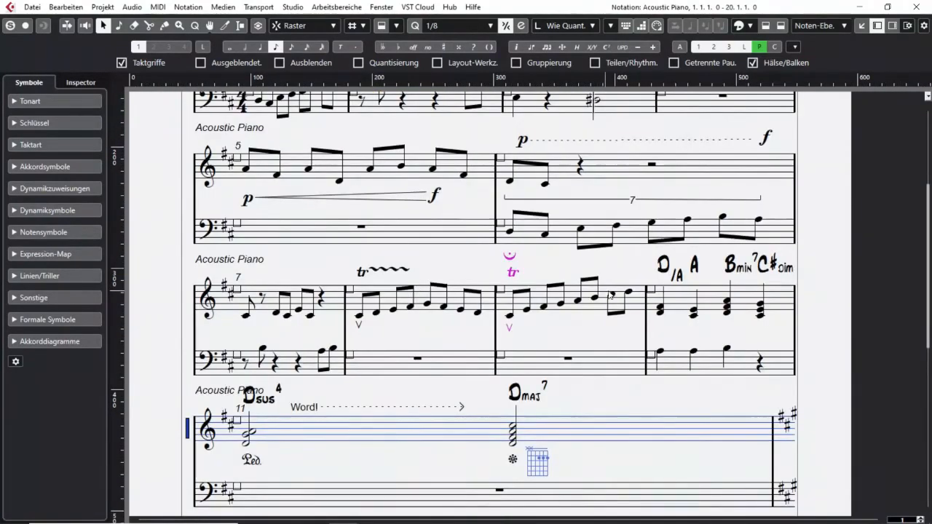
pyautogui.scroll(-1, 610, 294)
pyautogui.scroll(-1, 608, 294)
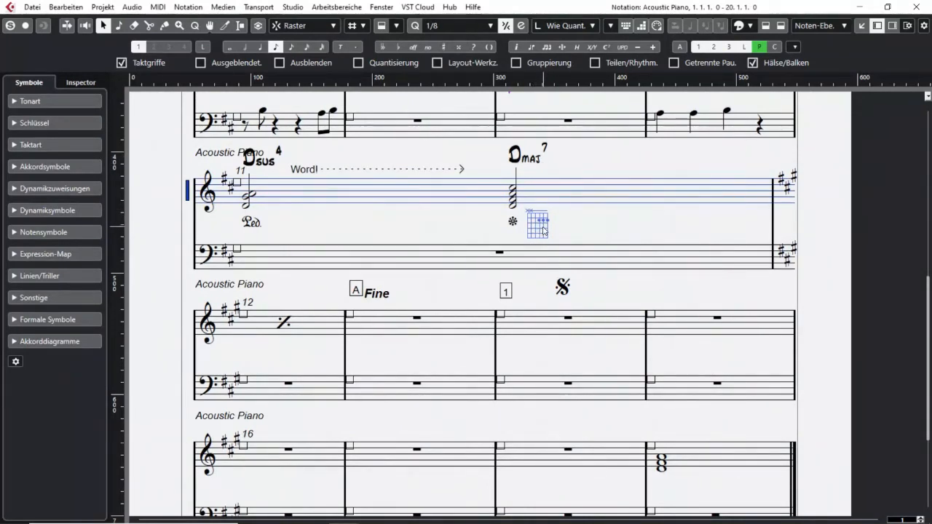
pyautogui.scroll(1, 691, 242)
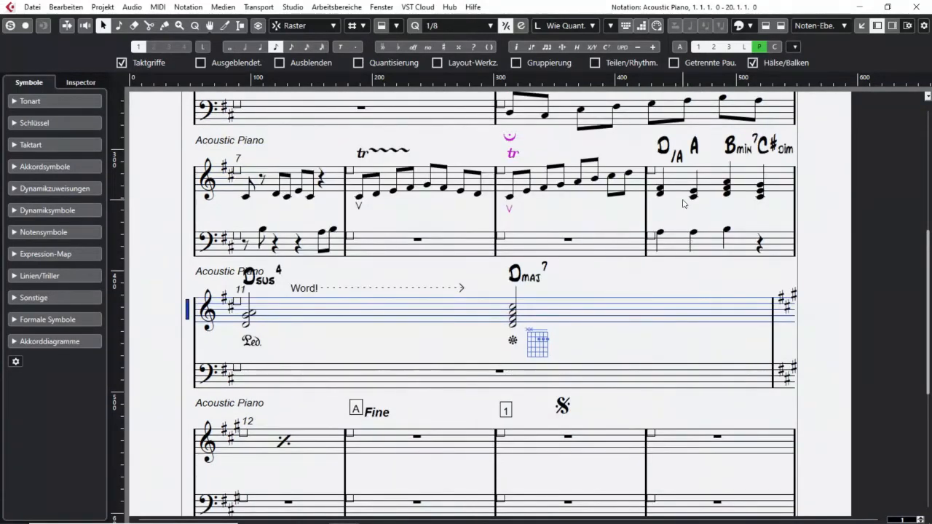
pyautogui.click(695, 148)
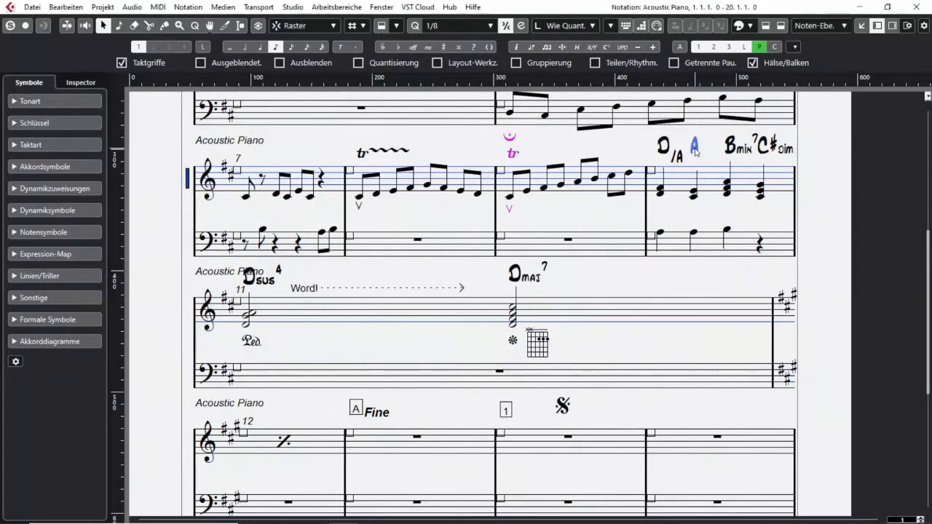
pyautogui.rightClick(695, 151)
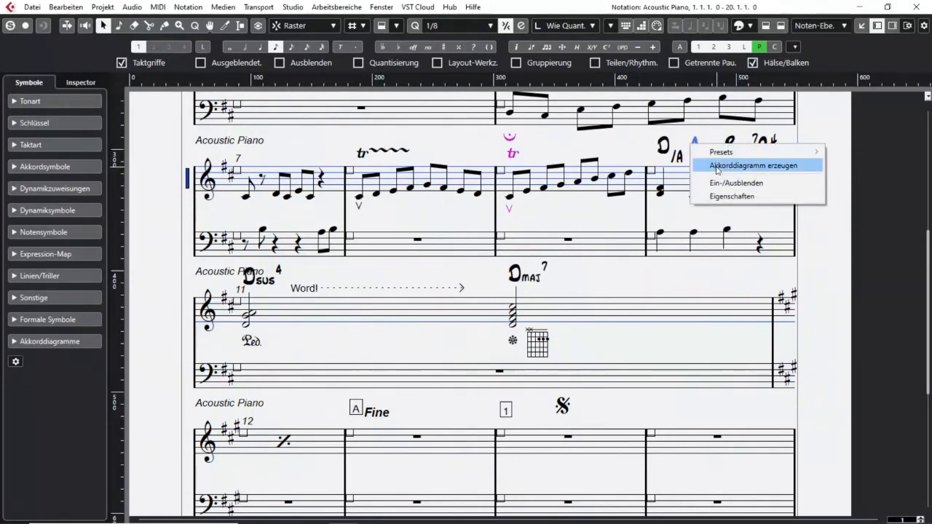
pyautogui.click(769, 167)
pyautogui.moveTo(698, 125)
pyautogui.mouseDown()
pyautogui.moveTo(701, 292)
pyautogui.moveTo(693, 279)
pyautogui.mouseUp()
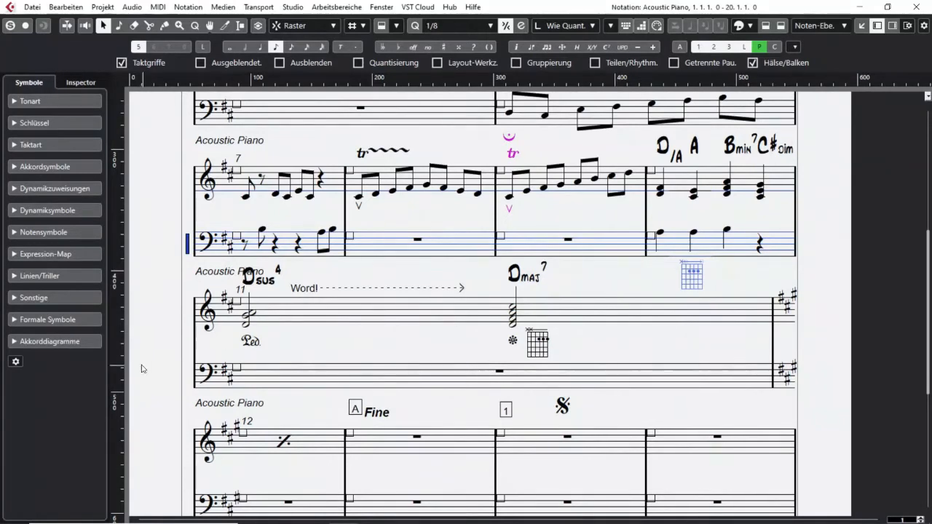
# Insert a guitar chord diagram above the treble staff in bar 15 and generate its Fmin chord symbol.
pyautogui.click(58, 342)
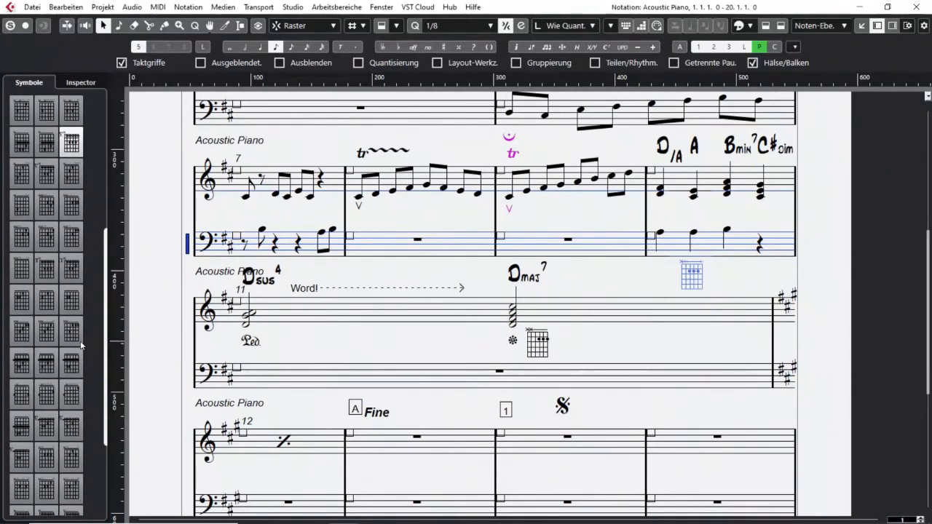
pyautogui.click(71, 331)
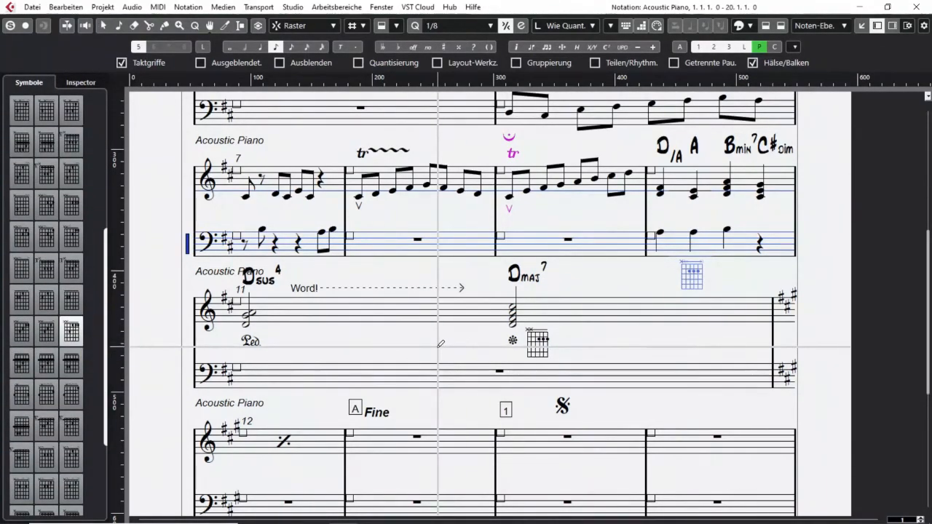
pyautogui.scroll(-2, 656, 320)
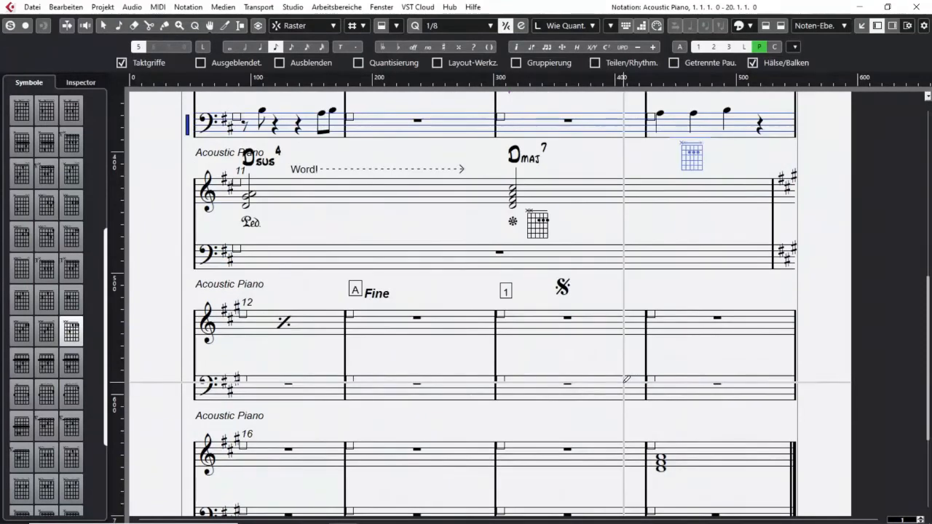
pyautogui.click(695, 295)
pyautogui.rightClick(696, 310)
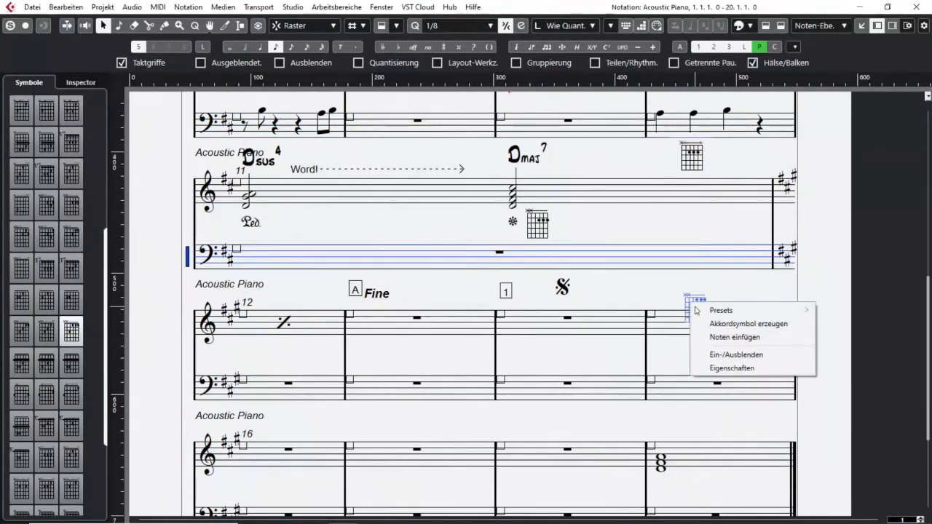
pyautogui.click(748, 323)
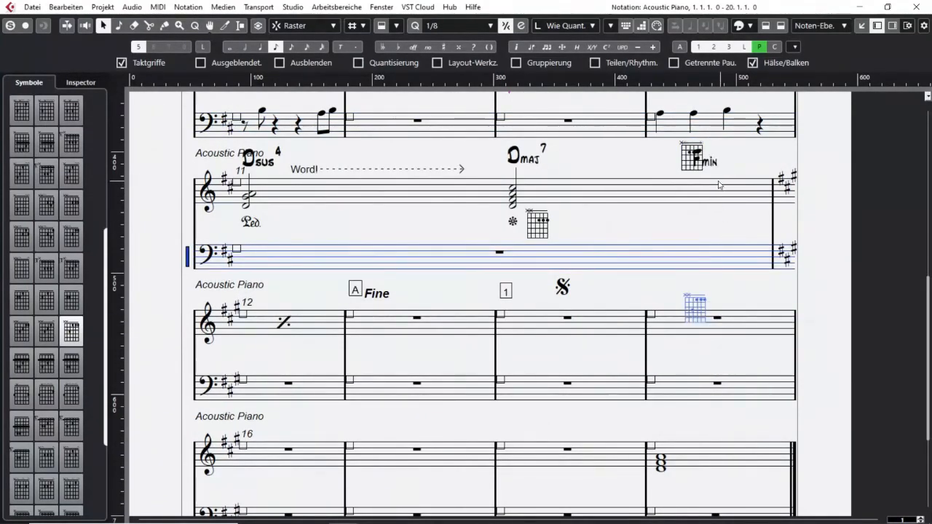
# Arrange the chord diagram below and the Fmin symbol above bar 15's treble staff, and collapse the chord diagram section.
pyautogui.click(704, 310)
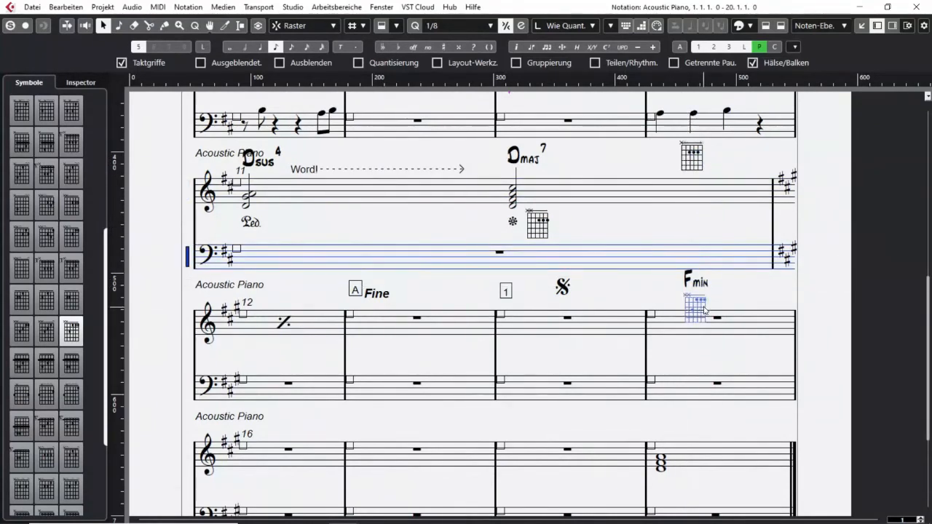
pyautogui.moveTo(704, 311); pyautogui.dragTo(697, 357)
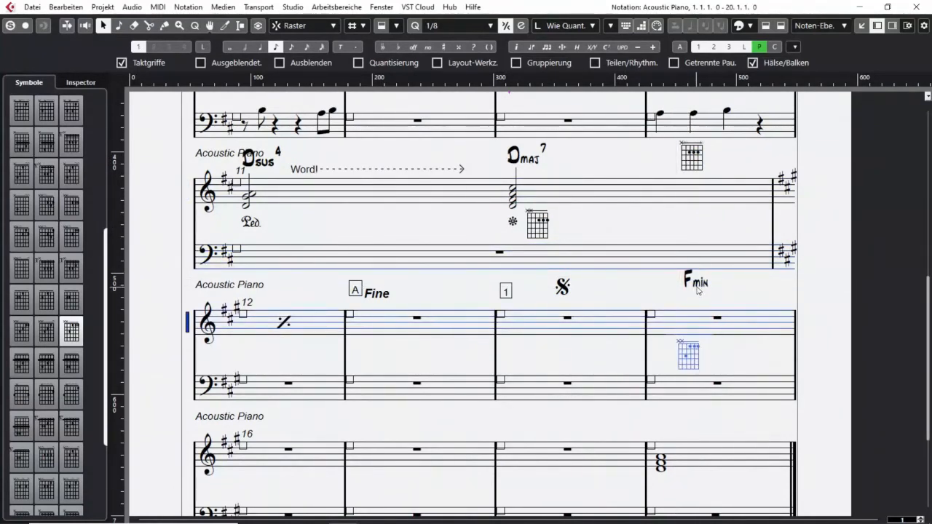
pyautogui.moveTo(697, 290); pyautogui.dragTo(688, 299)
pyautogui.rightClick(687, 358)
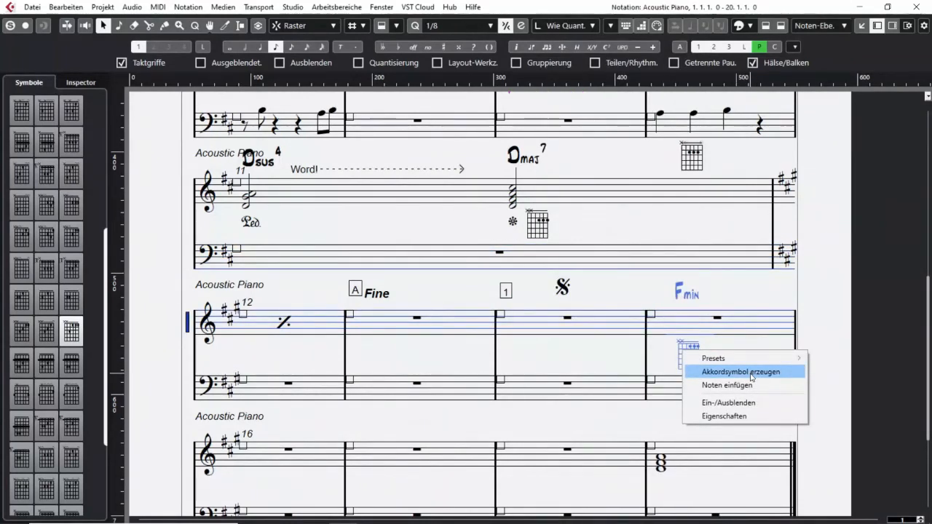
pyautogui.click(740, 298)
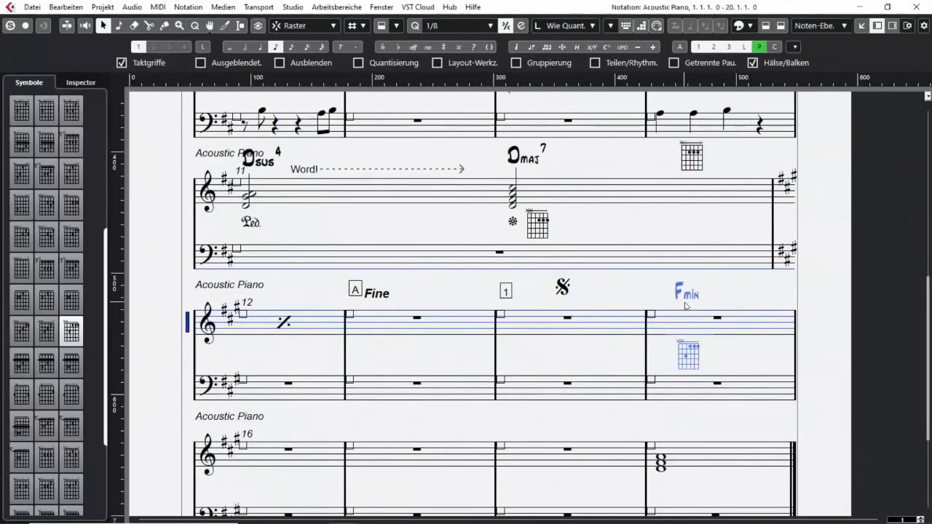
pyautogui.moveTo(691, 299); pyautogui.dragTo(689, 295)
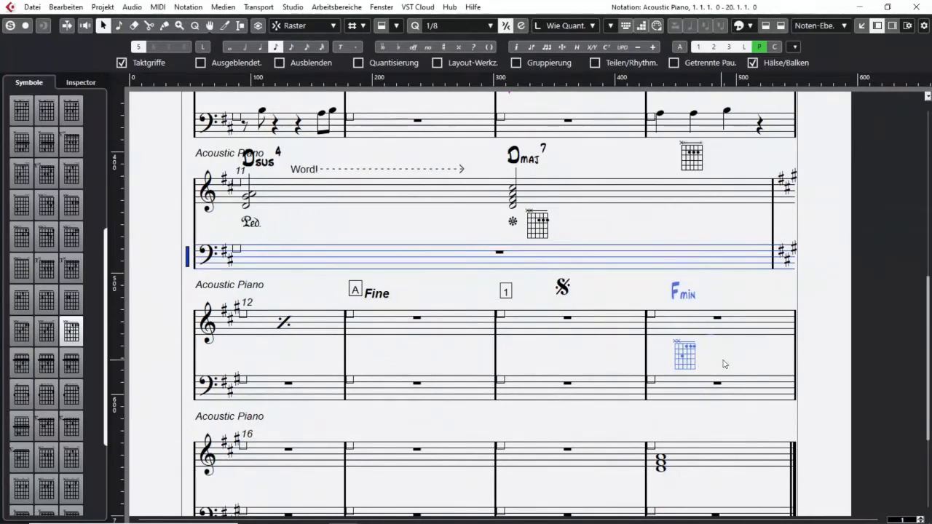
pyautogui.scroll(5, 90, 294)
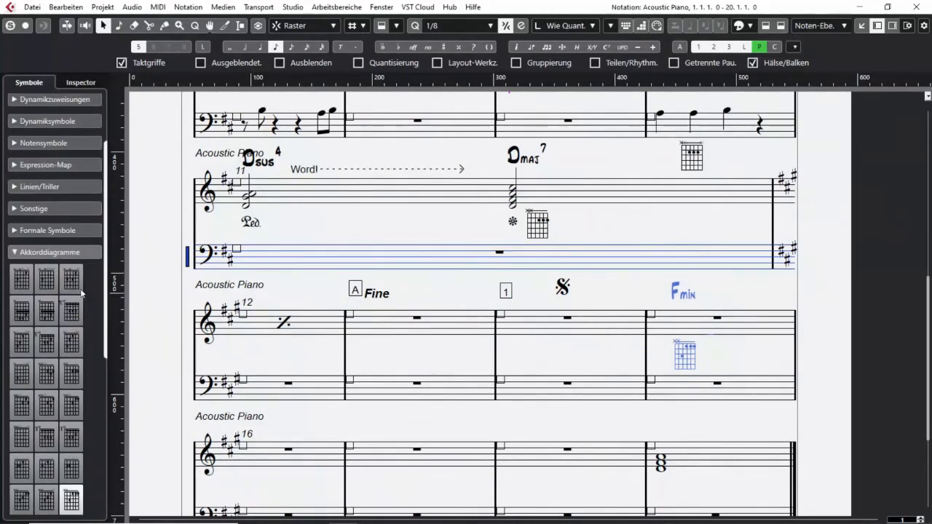
pyautogui.click(19, 252)
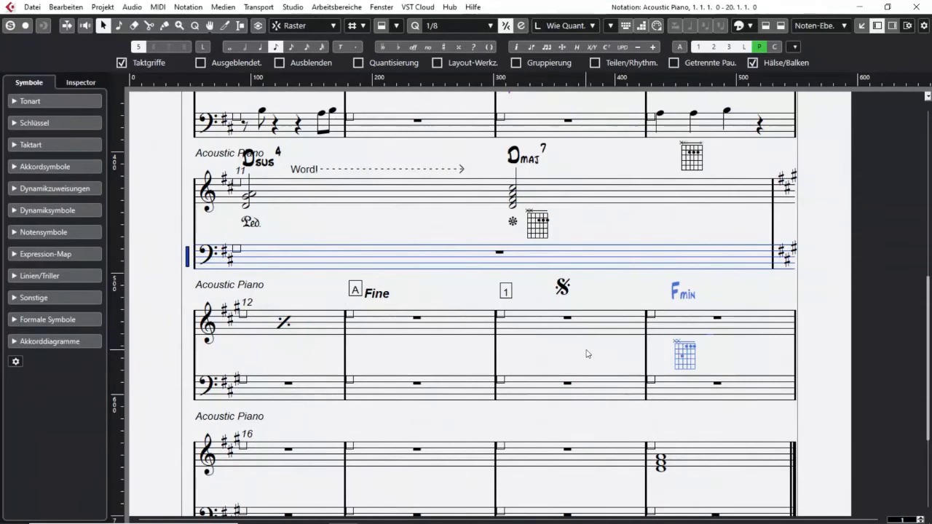
# Close the piano score and open the last Violin part, starting at bar 12, in the score editor.
pyautogui.click(917, 6)
pyautogui.doubleClick(676, 284)
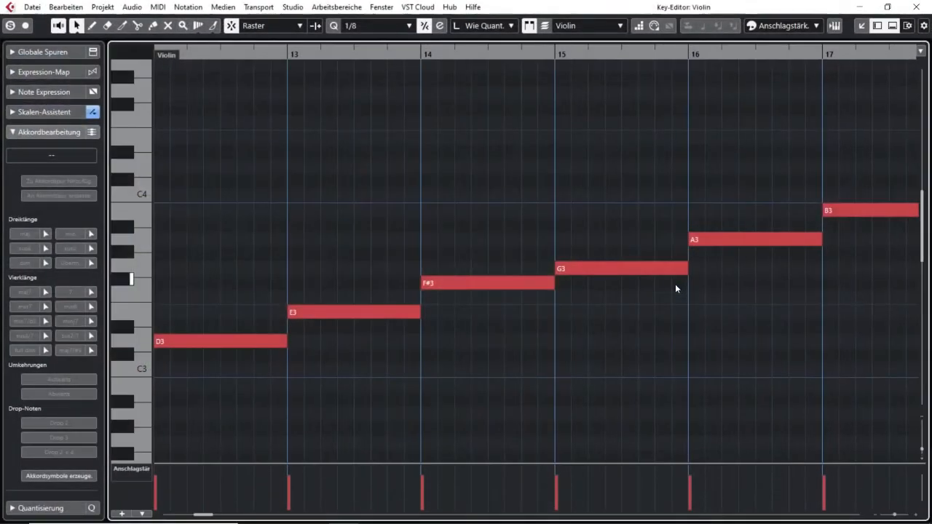
pyautogui.click(918, 5)
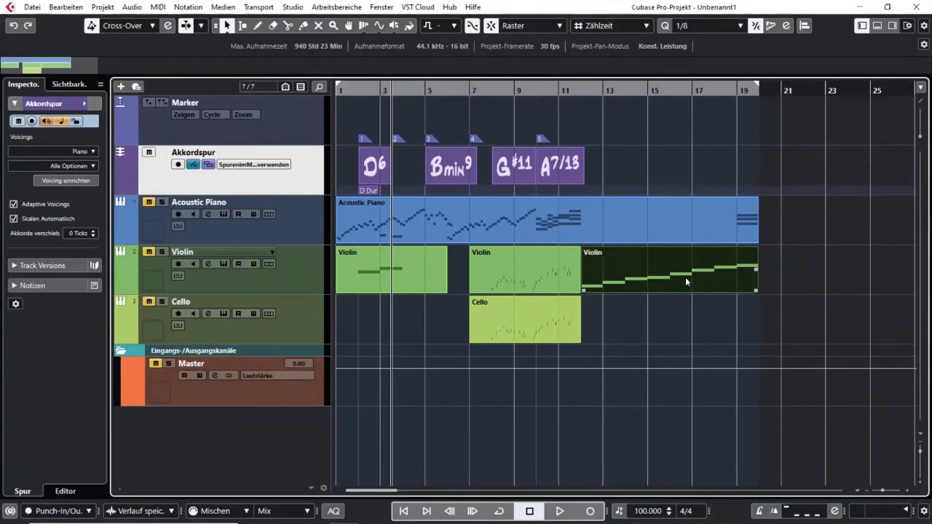
pyautogui.hotkey('ctrl', 'r')
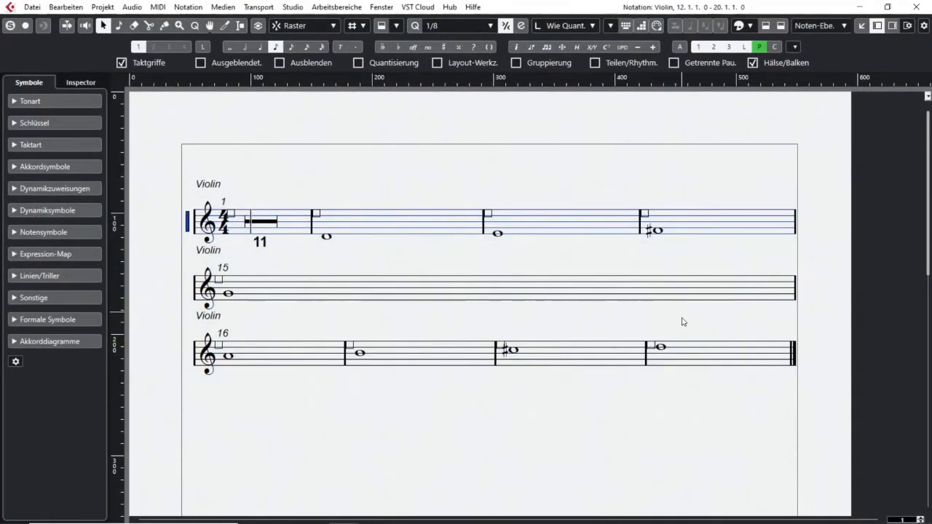
# Split the violin systems at the barlines before bars 13 and 17 with the Split tool.
pyautogui.rightClick(358, 182)
pyautogui.click(358, 181)
pyautogui.rightClick(362, 235)
pyautogui.click(405, 237)
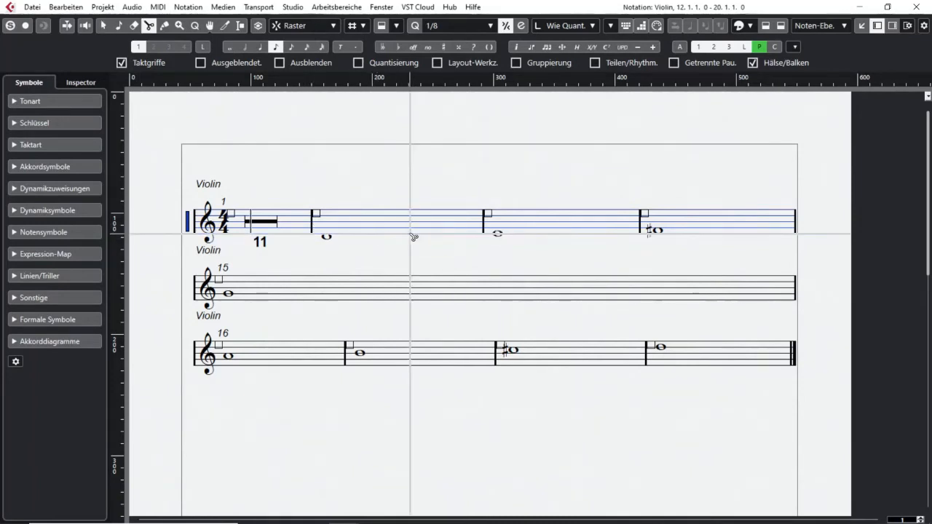
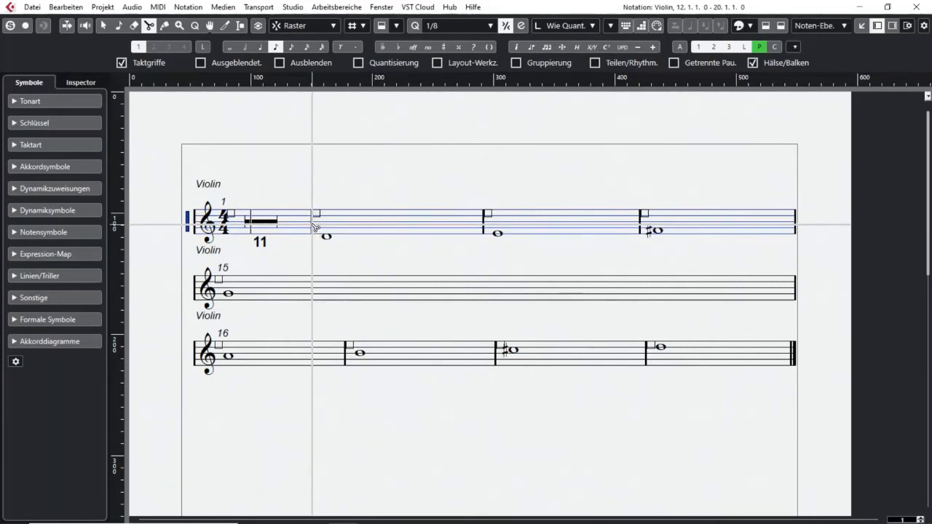
pyautogui.click(484, 225)
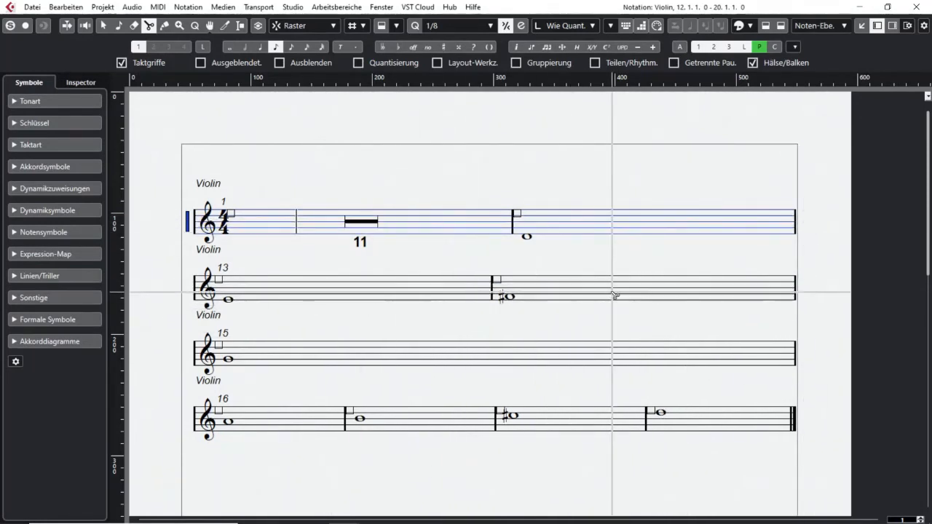
pyautogui.scroll(-3, 576, 366)
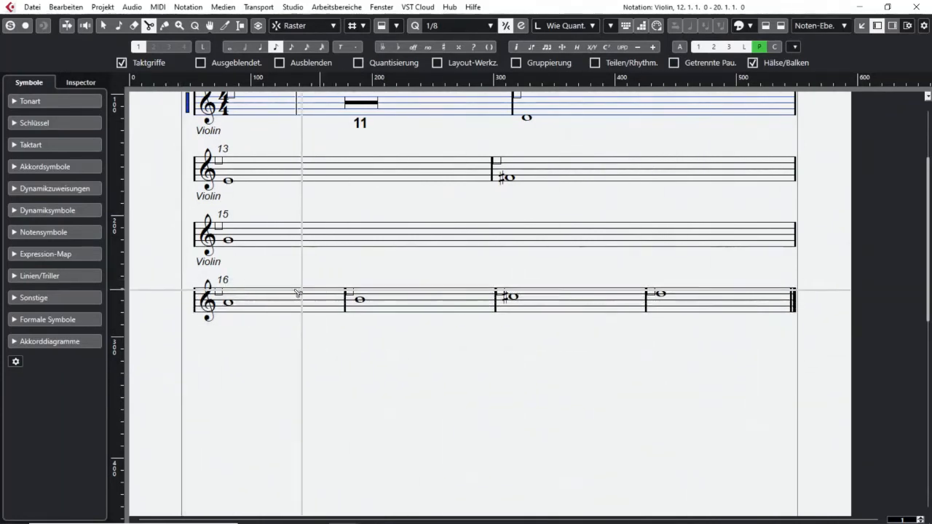
pyautogui.click(348, 302)
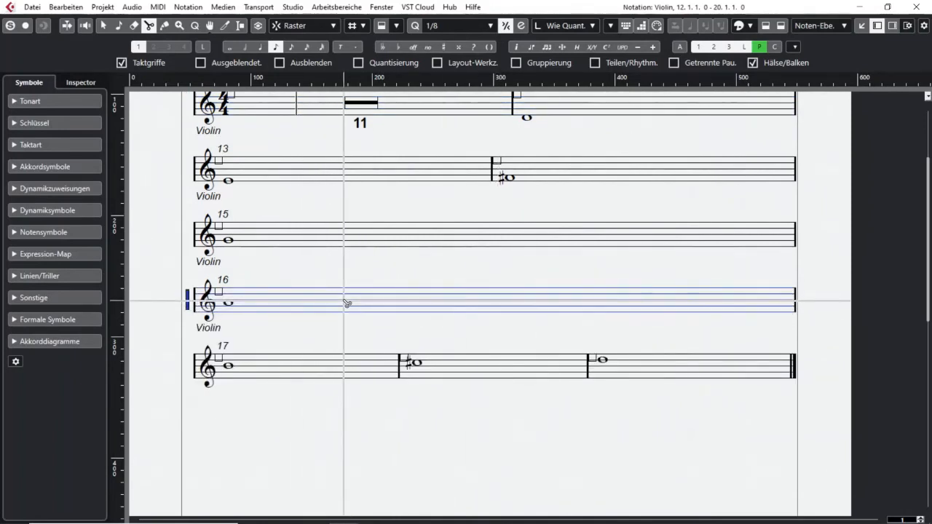
# Join the systems holding bars 13 to 19 into one system with the Glue tool.
pyautogui.rightClick(632, 414)
pyautogui.click(693, 412)
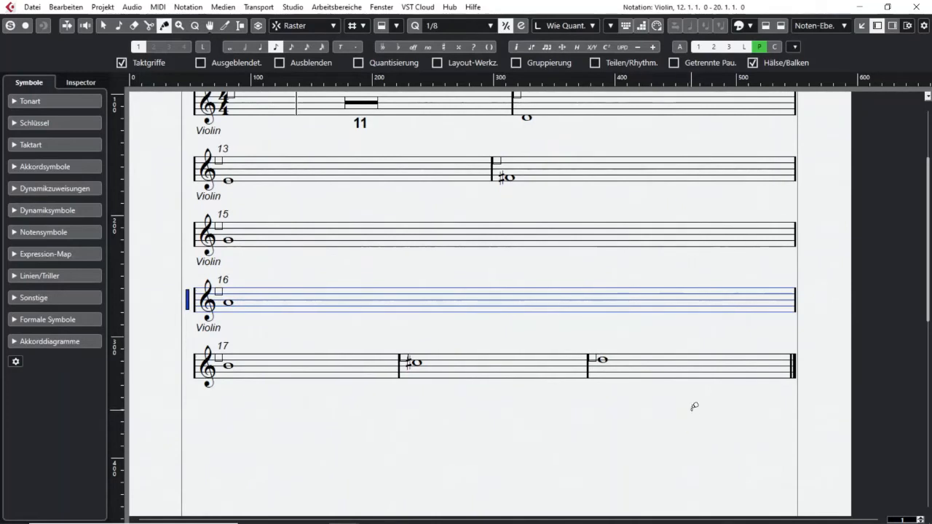
pyautogui.scroll(3, 627, 287)
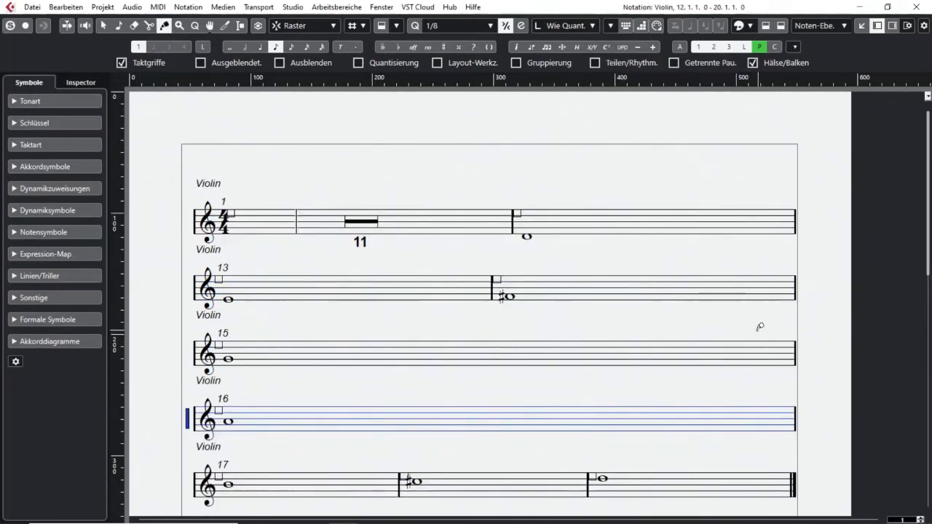
pyautogui.scroll(-3, 760, 327)
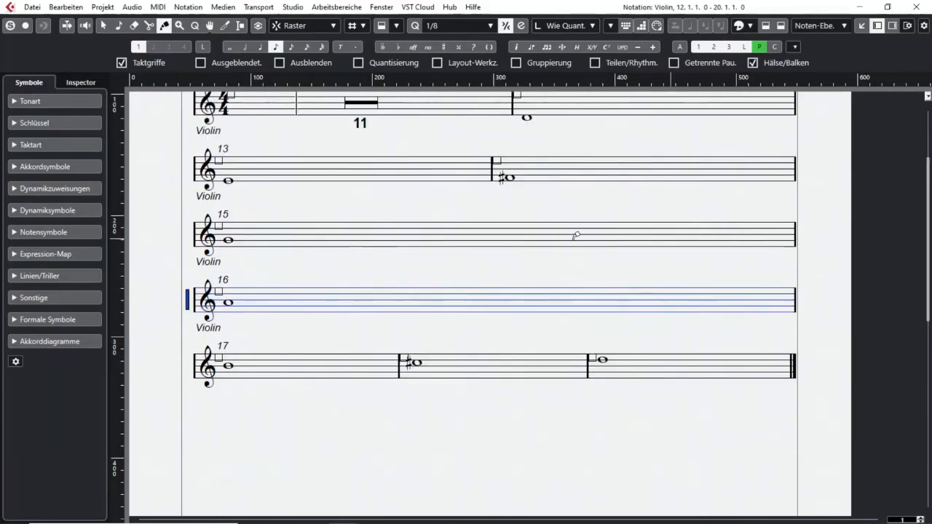
pyautogui.click(798, 232)
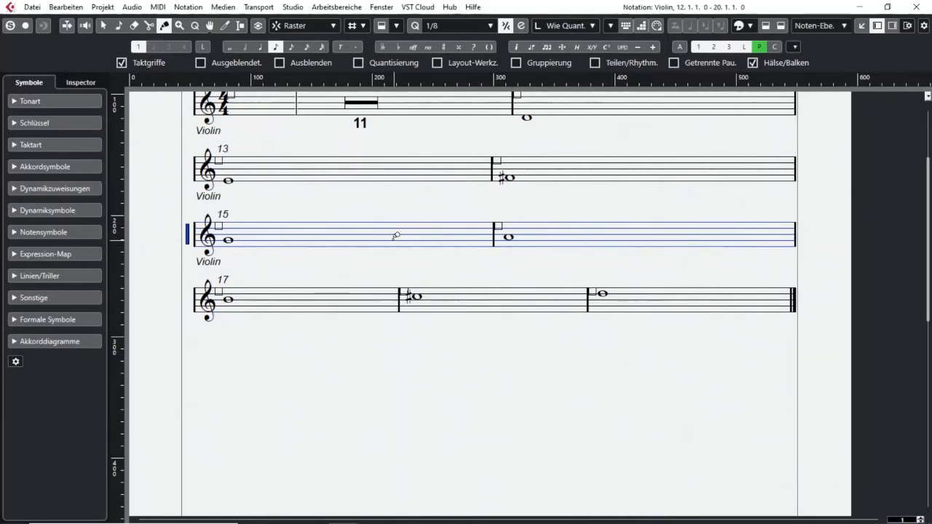
pyautogui.scroll(3, 572, 419)
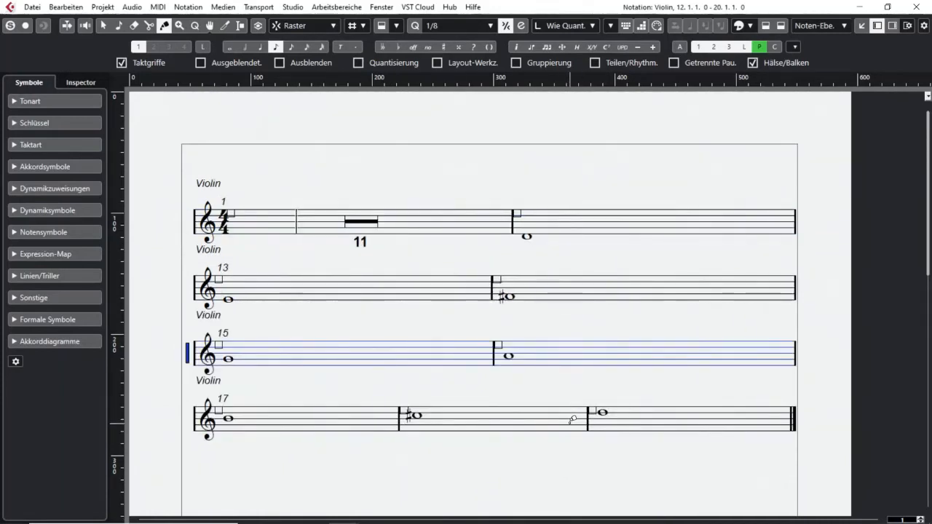
pyautogui.click(795, 285)
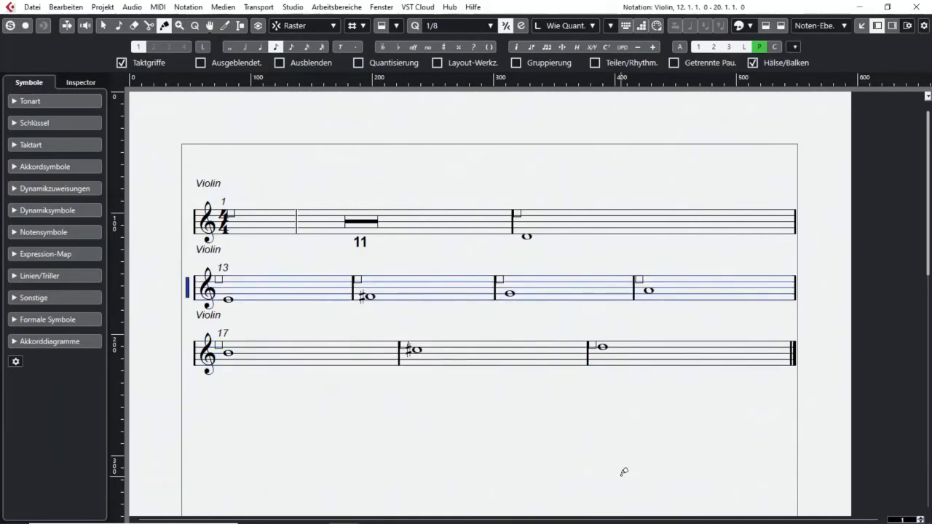
pyautogui.click(799, 291)
# Split the first system at the barline before bar 12 so that bar starts its own system.
pyautogui.rightClick(517, 261)
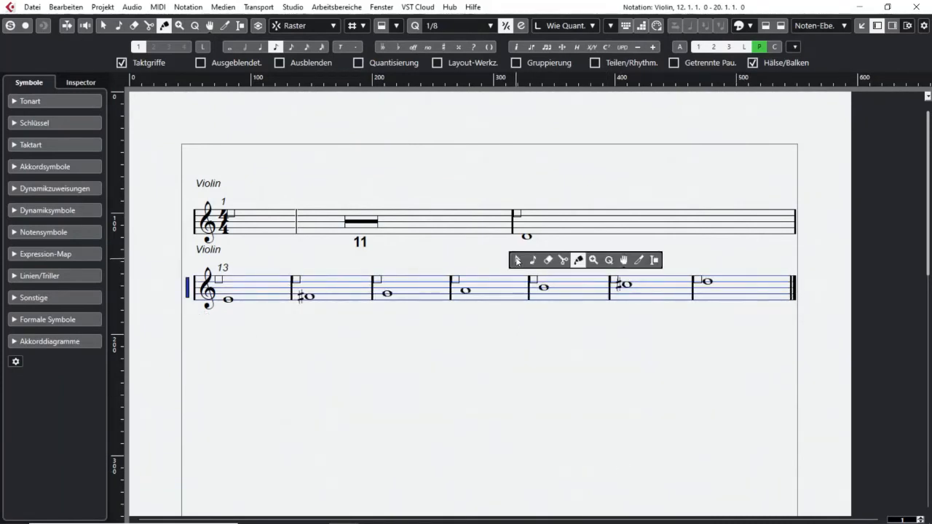
pyautogui.click(565, 260)
pyautogui.click(512, 225)
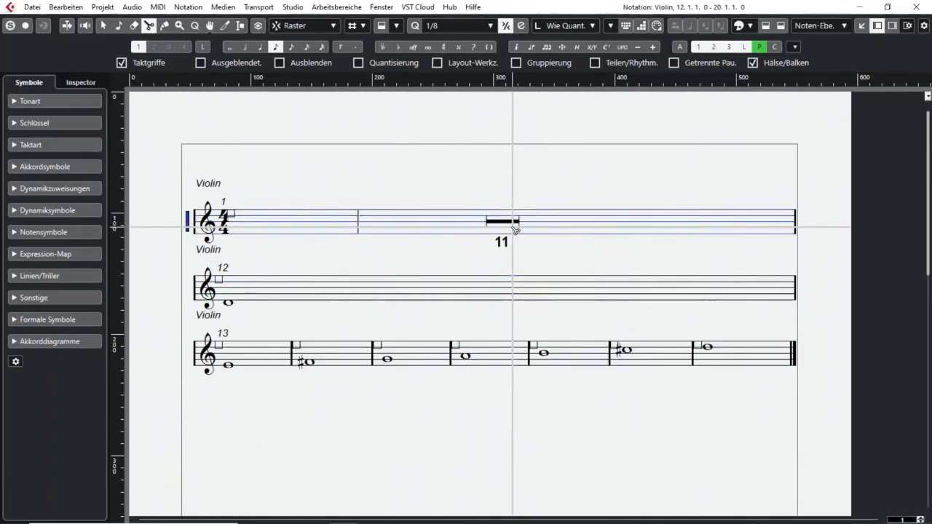
# Glue bar 12's system to the one holding bars 13 to 19 and return to the selection tool.
pyautogui.rightClick(648, 332)
pyautogui.click(710, 331)
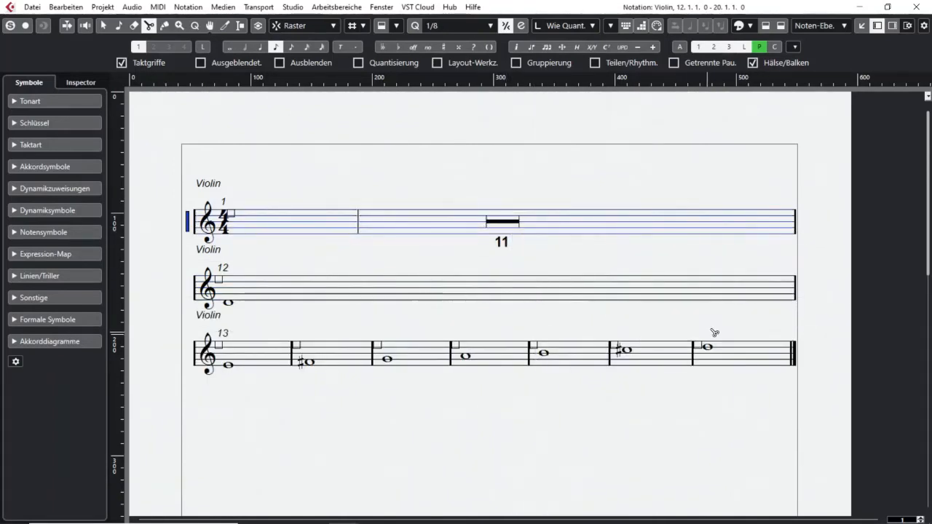
pyautogui.click(792, 288)
pyautogui.press('1')
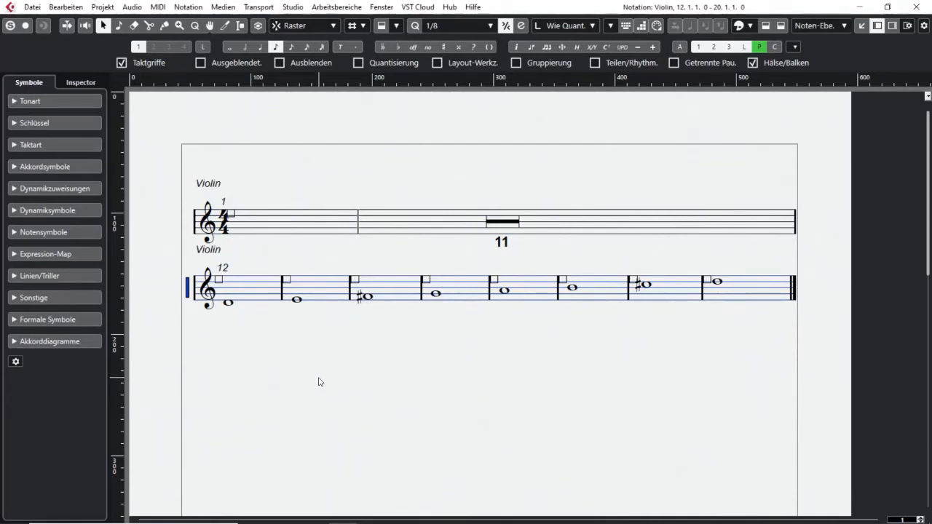
# Turn off the bar handles and hide all barlines between bars 12 and 19, leaving the final double bar.
pyautogui.click(122, 64)
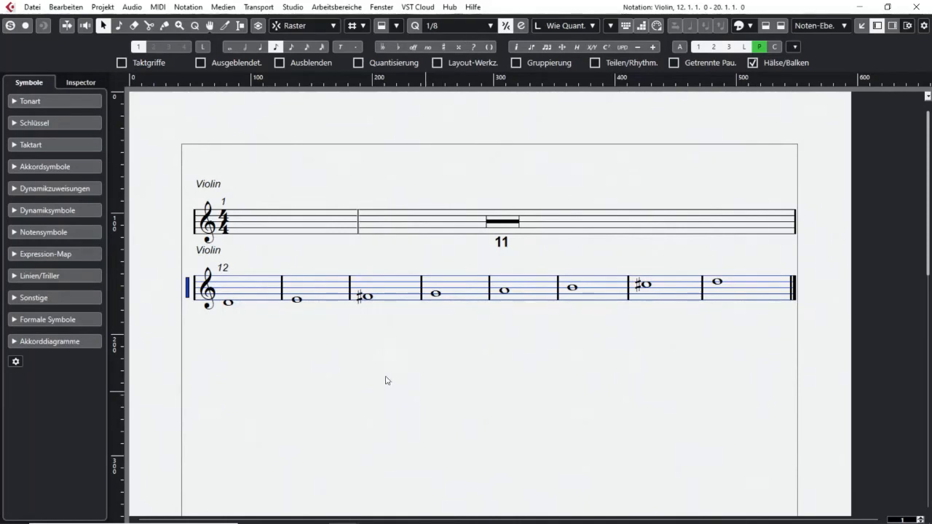
pyautogui.click(283, 298)
pyautogui.click(350, 288)
pyautogui.keyDown('shift'); pyautogui.click(282, 288); pyautogui.keyUp('shift')
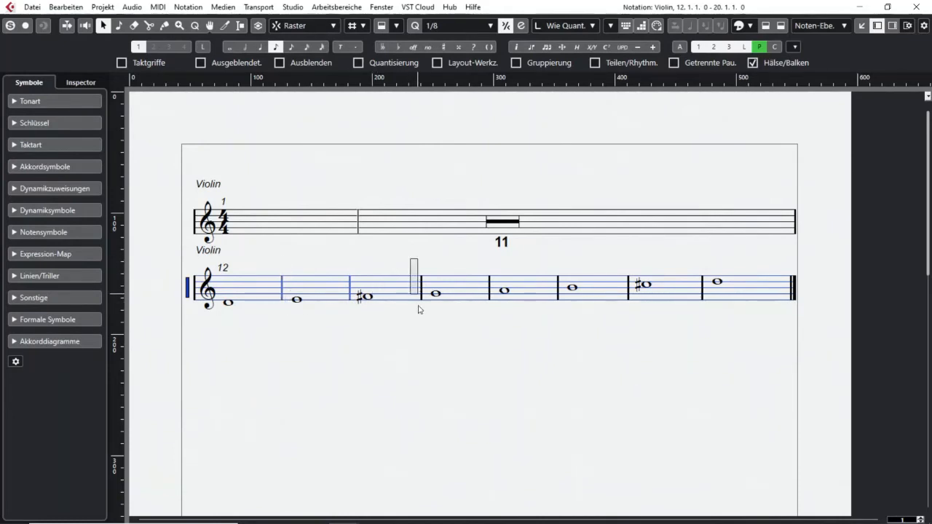
pyautogui.keyDown('shift'); pyautogui.click(489, 288); pyautogui.keyUp('shift')
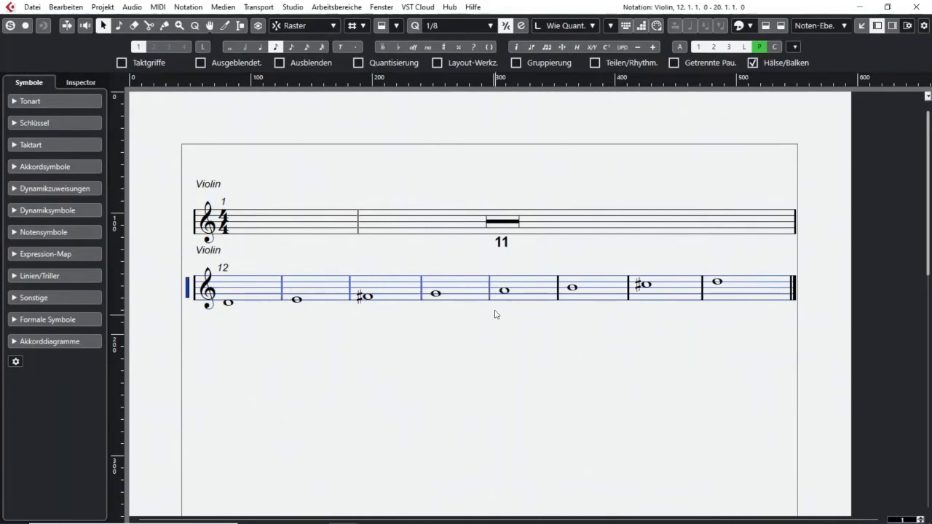
pyautogui.keyDown('shift'); pyautogui.click(558, 278); pyautogui.keyUp('shift')
pyautogui.moveTo(618, 261); pyautogui.dragTo(634, 329)
pyautogui.moveTo(691, 254); pyautogui.dragTo(705, 318)
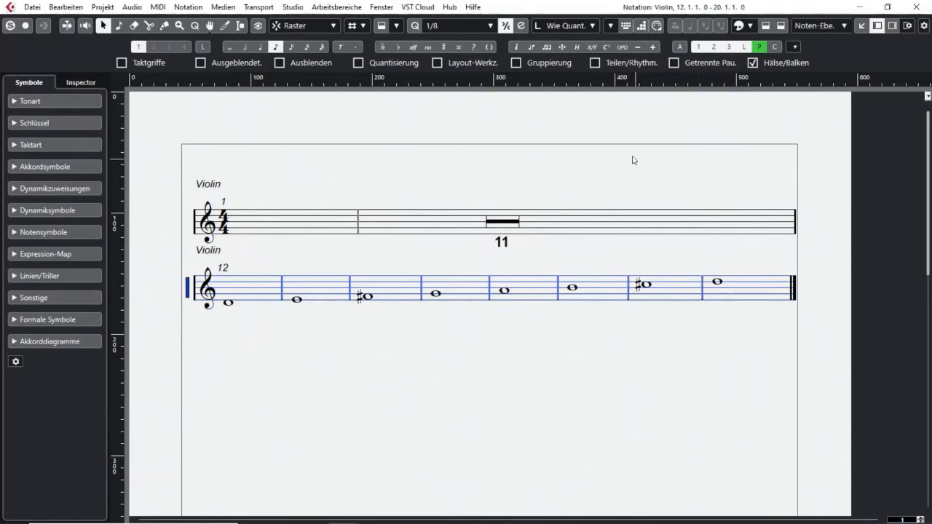
pyautogui.click(577, 46)
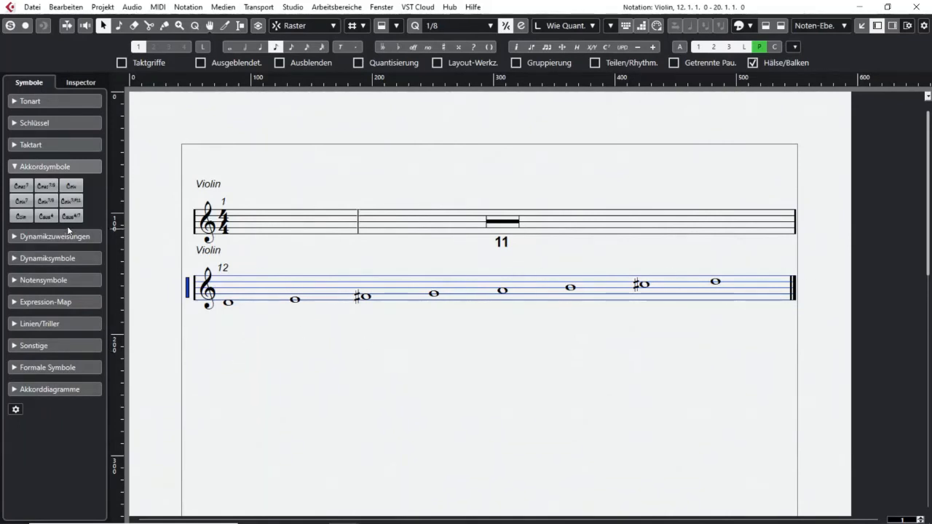
# Place Cmaj7 chord symbols above the first and fourth scale notes and Cmin7 symbols above the second, third and sixth.
pyautogui.click(21, 186)
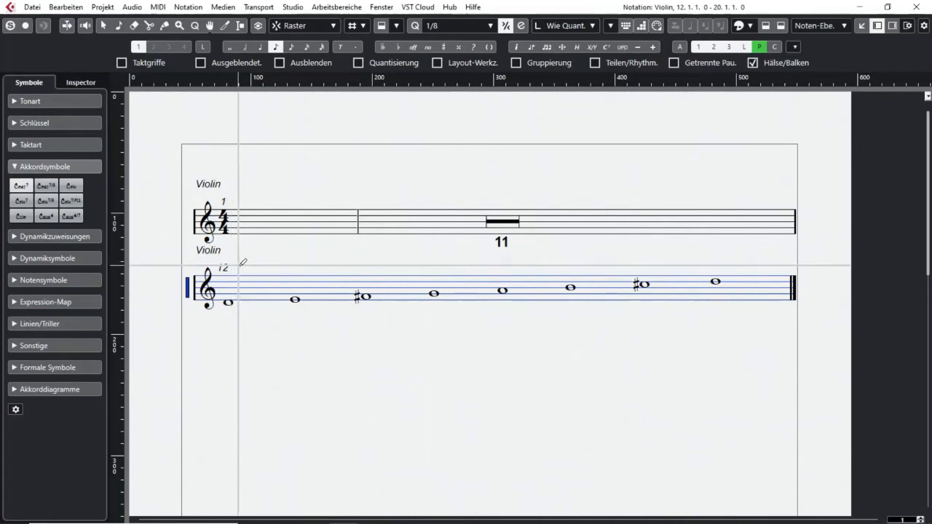
pyautogui.click(244, 262)
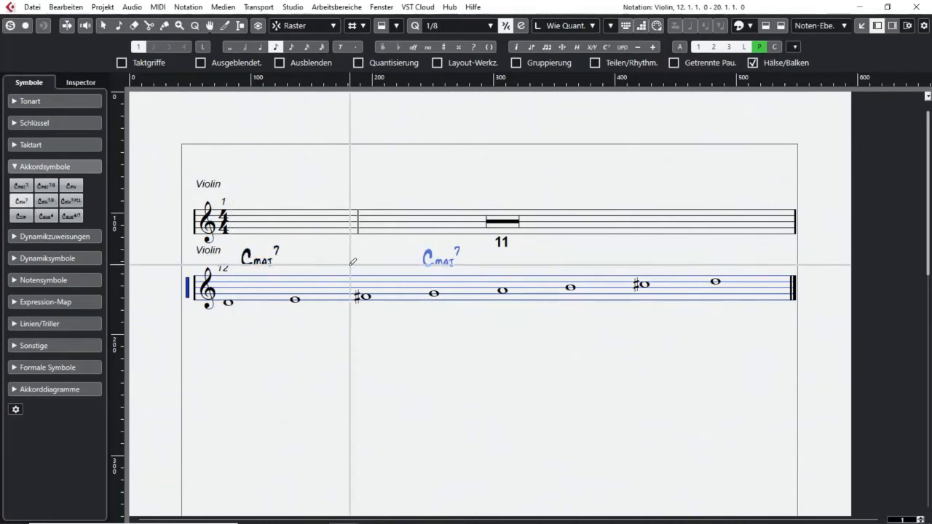
pyautogui.click(327, 262)
pyautogui.click(374, 263)
pyautogui.click(580, 263)
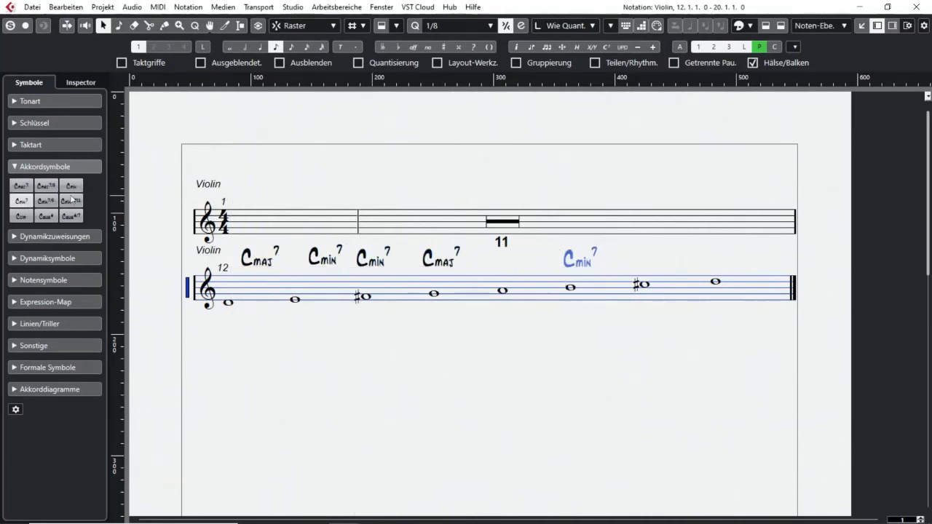
# Add a Cmaj7 symbol above the fifth note, and copy Cmin7 above the seventh and Cmaj7 above the eighth.
pyautogui.click(21, 185)
pyautogui.click(501, 258)
pyautogui.moveTo(509, 255); pyautogui.dragTo(500, 263)
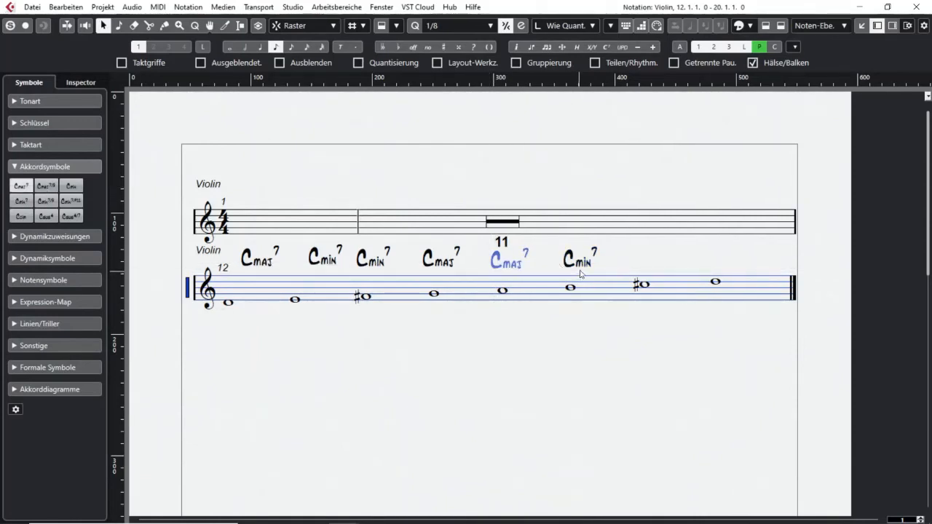
pyautogui.moveTo(575, 263); pyautogui.dragTo(642, 260)
pyautogui.moveTo(499, 264); pyautogui.dragTo(704, 262)
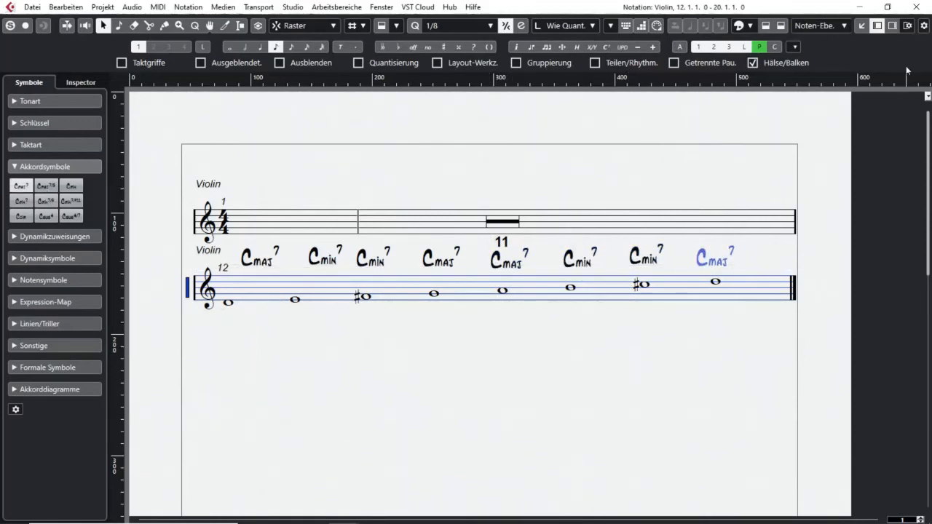
# Show the chord symbol properties and set the roots of the first four chord symbols to D, E, F# and G.
pyautogui.click(894, 26)
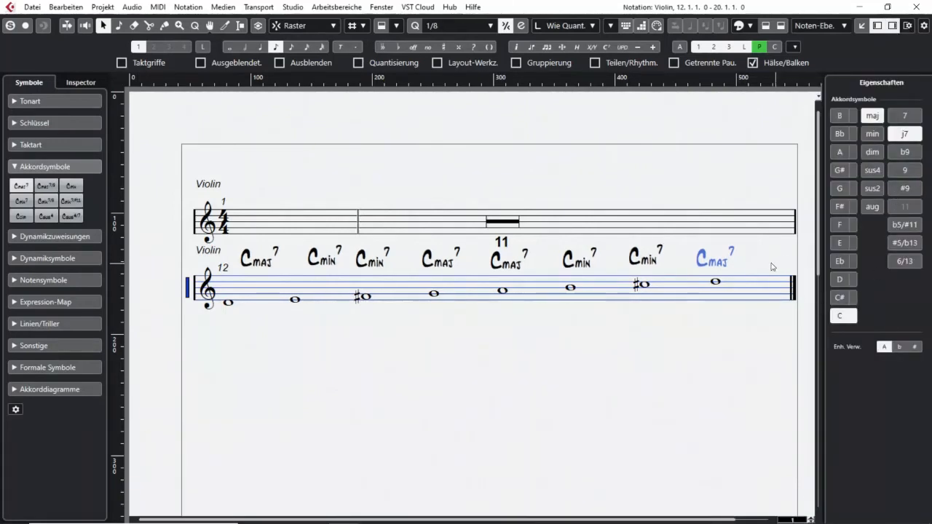
pyautogui.click(257, 258)
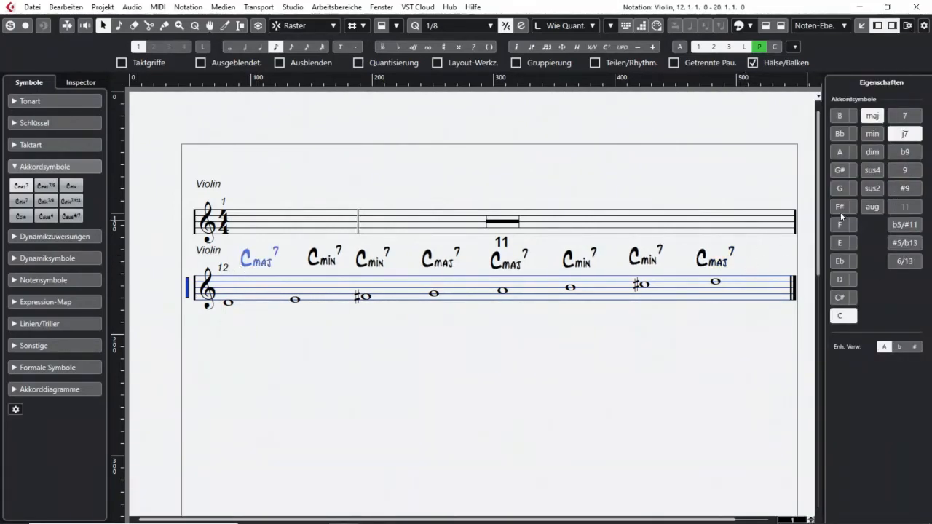
pyautogui.click(840, 279)
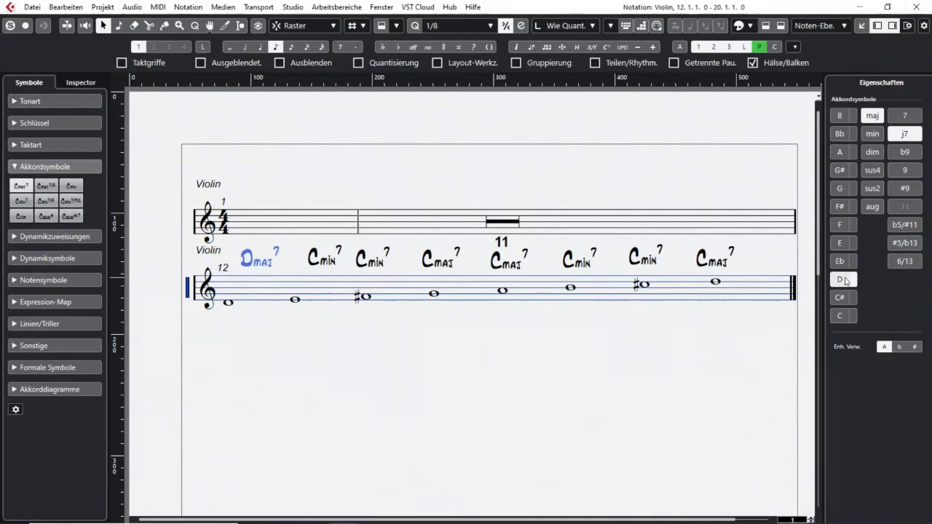
pyautogui.click(311, 264)
pyautogui.click(839, 243)
pyautogui.click(370, 261)
pyautogui.click(840, 207)
pyautogui.click(436, 261)
pyautogui.click(840, 189)
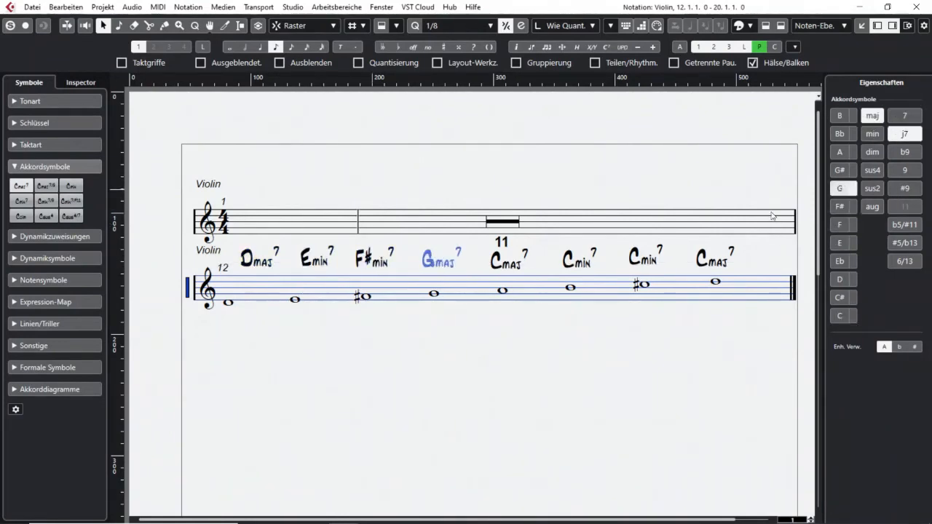
# Turn the fifth chord symbol into A7 and set the sixth chord symbol's root to B.
pyautogui.click(507, 258)
pyautogui.click(840, 152)
pyautogui.click(905, 115)
pyautogui.click(579, 259)
pyautogui.click(839, 115)
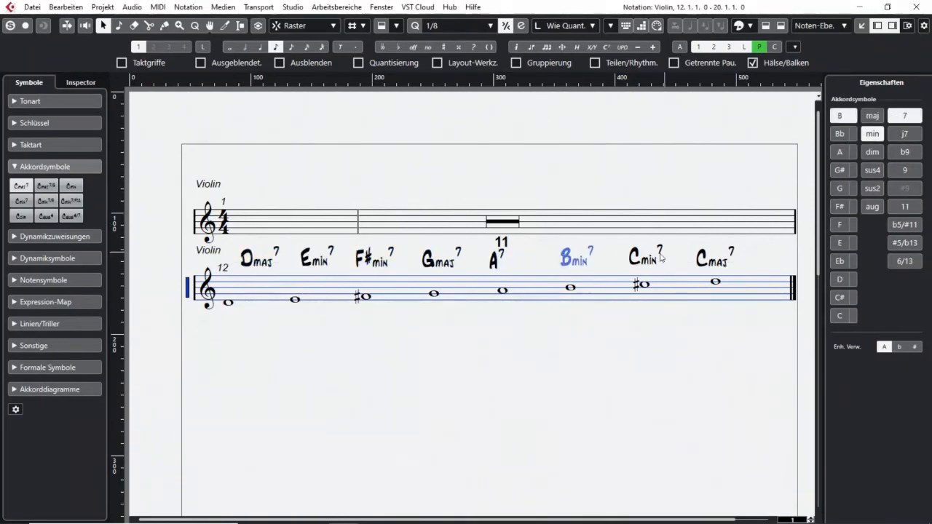
# Change the seventh chord symbol to C#min7/b5 and set the eighth chord symbol's root to D.
pyautogui.click(661, 258)
pyautogui.click(840, 297)
pyautogui.click(873, 152)
pyautogui.click(715, 259)
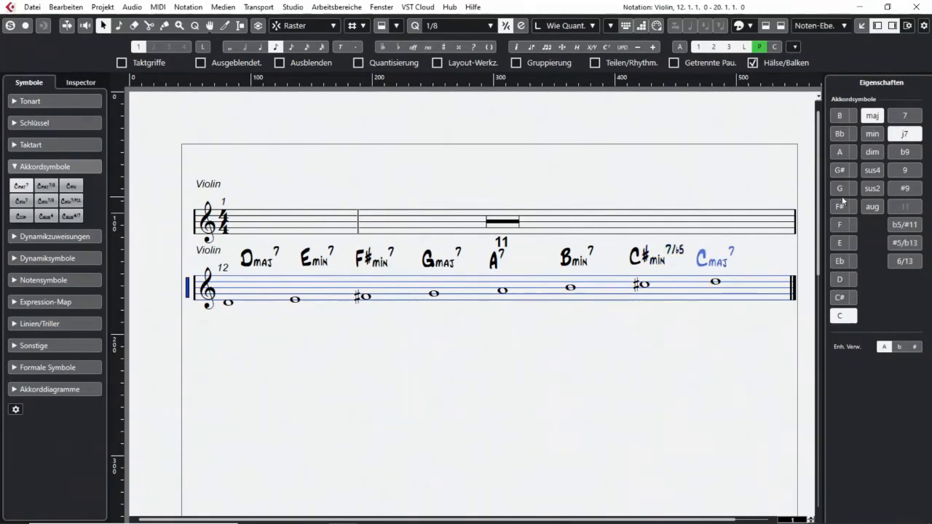
pyautogui.click(840, 279)
pyautogui.click(755, 354)
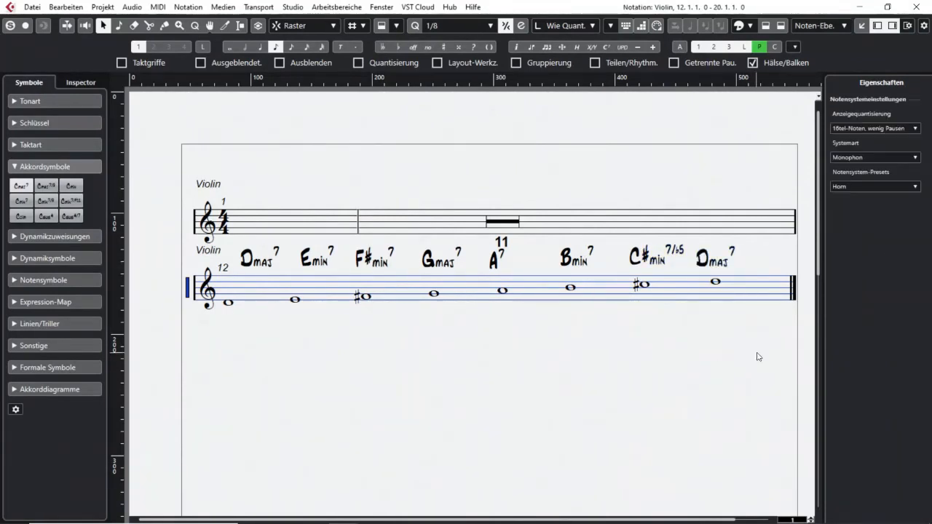
# Move the bar 12 staff down slightly and generate chord diagrams from all eight chord symbols above it.
pyautogui.moveTo(188, 300); pyautogui.dragTo(188, 309)
pyautogui.moveTo(237, 250); pyautogui.dragTo(717, 273)
pyautogui.rightClick(707, 265)
pyautogui.click(764, 283)
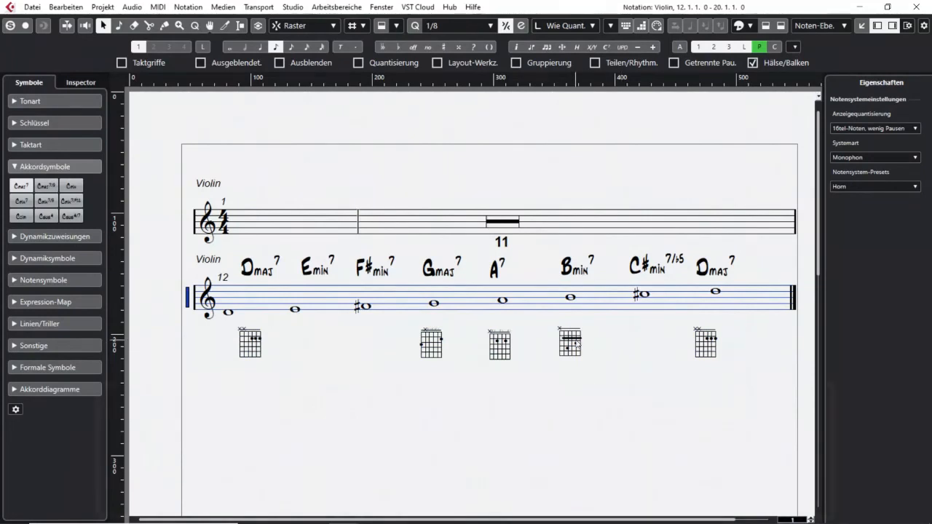
# Copy the Bmin7 chord diagram under the Emin7 and F#min7 symbols and apply the Em preset to the Emin7 diagram.
pyautogui.click(571, 343)
pyautogui.moveTo(577, 343); pyautogui.dragTo(372, 344)
pyautogui.rightClick(298, 339)
pyautogui.moveTo(373, 348)
pyautogui.click(454, 275)
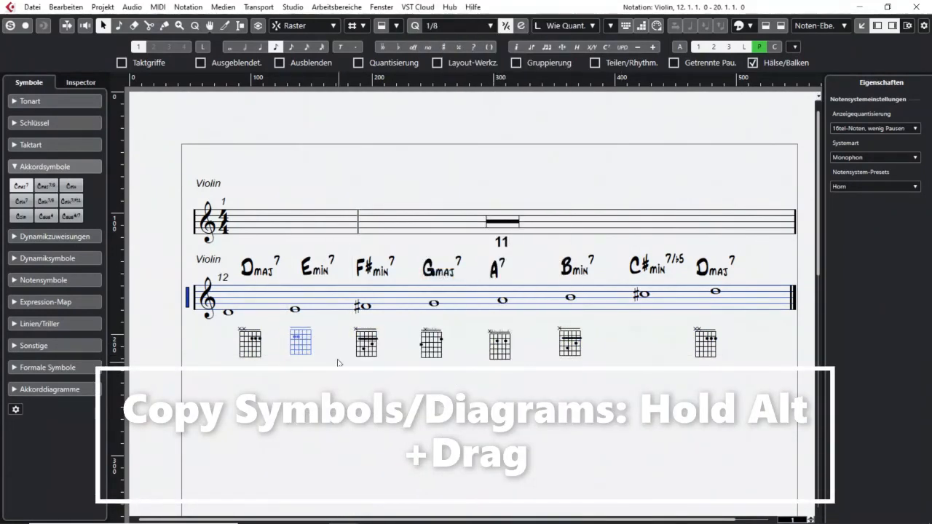
# Apply the F#m preset to the chord diagram under the F#min7 symbol.
pyautogui.click(369, 348)
pyautogui.rightClick(366, 340)
pyautogui.moveTo(429, 349)
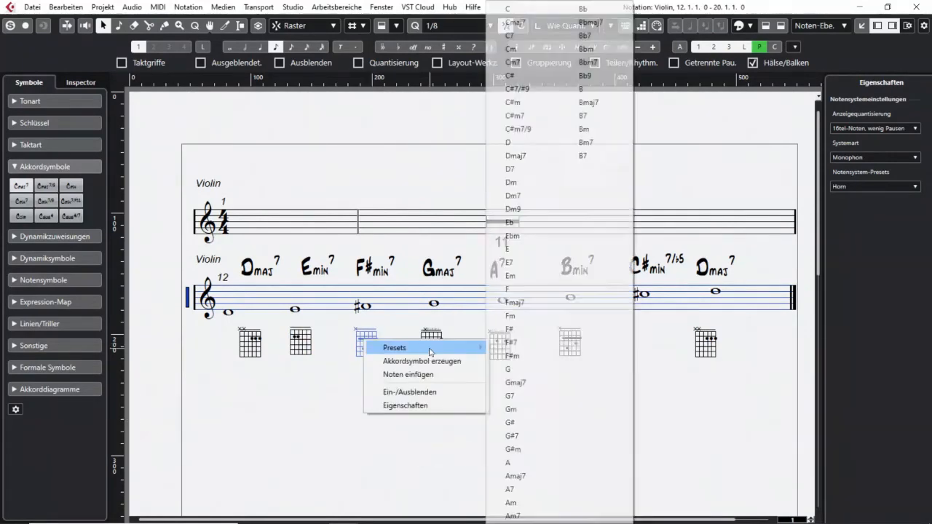
pyautogui.click(508, 355)
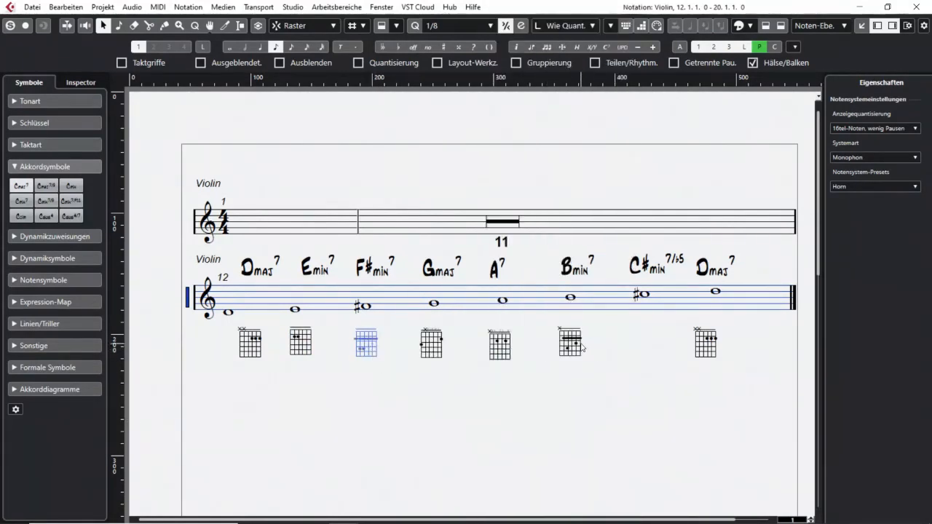
# Nudge the Emin7 diagram into line with its neighbours and add a finger dot on its second string at the third fret.
pyautogui.click(305, 346)
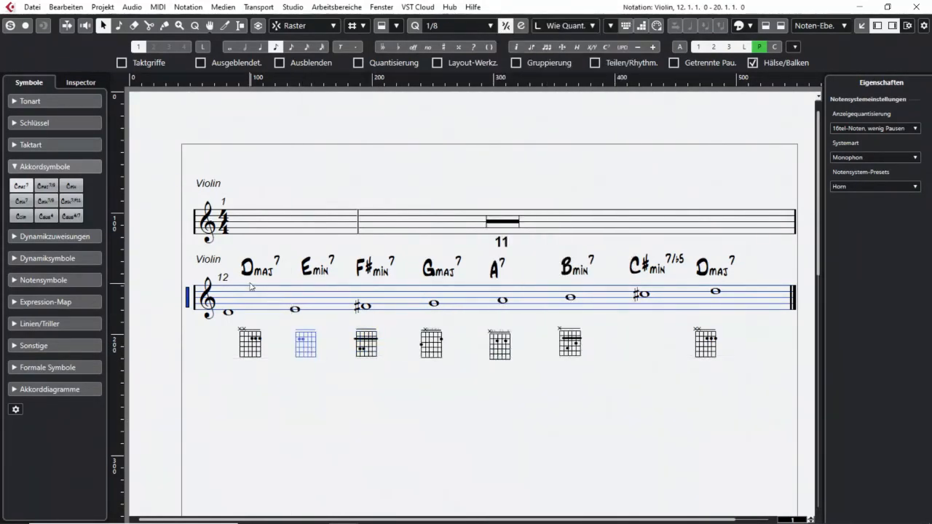
pyautogui.rightClick(323, 275)
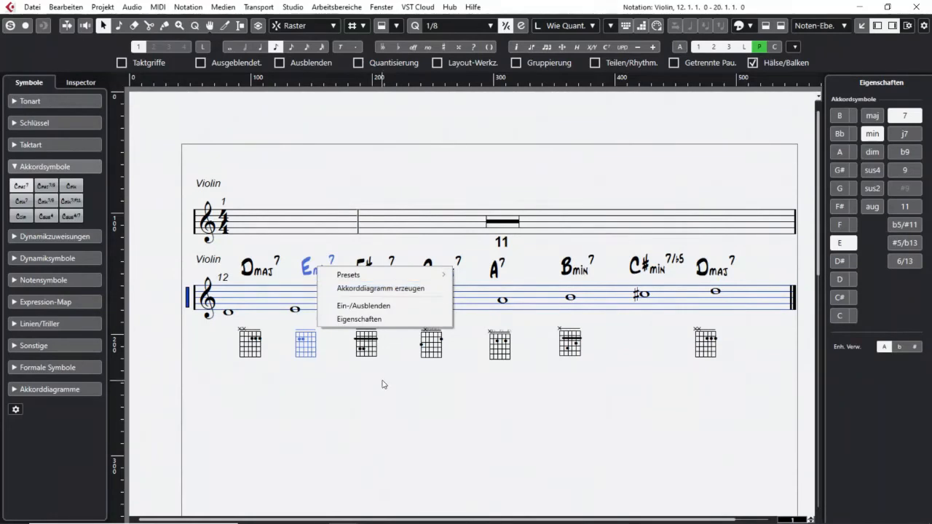
pyautogui.click(398, 410)
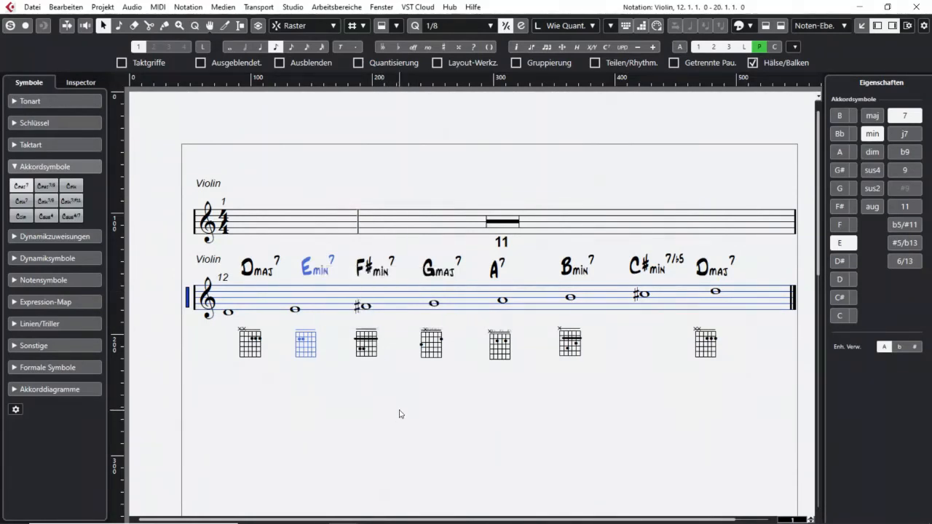
pyautogui.doubleClick(307, 349)
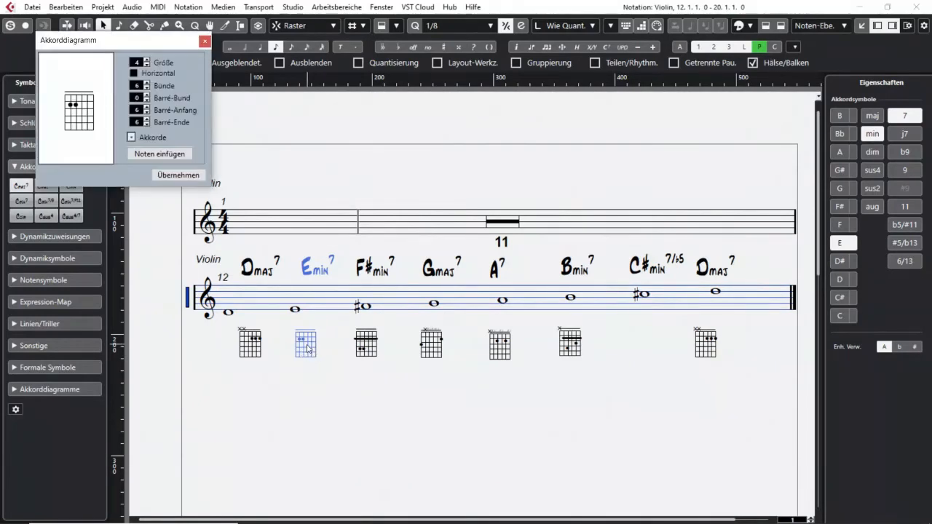
pyautogui.moveTo(154, 40); pyautogui.dragTo(299, 96)
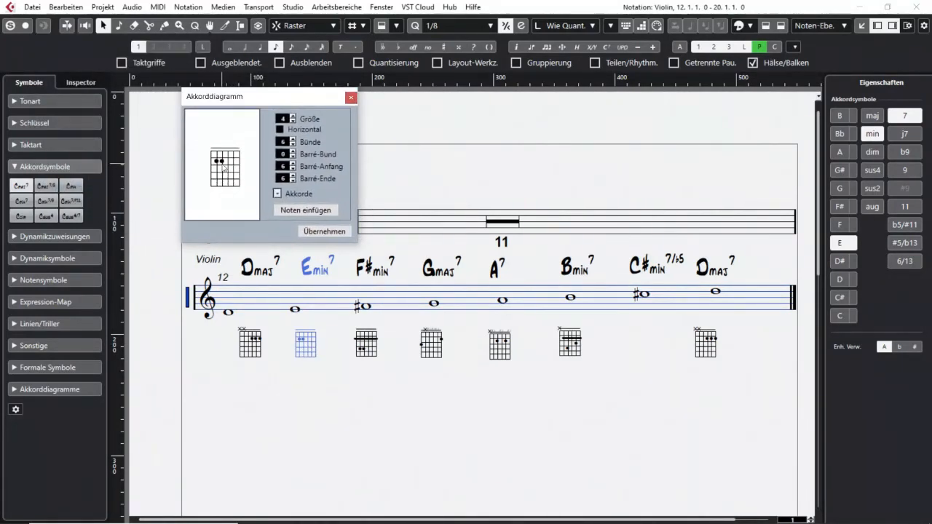
pyautogui.click(222, 163)
pyautogui.click(321, 230)
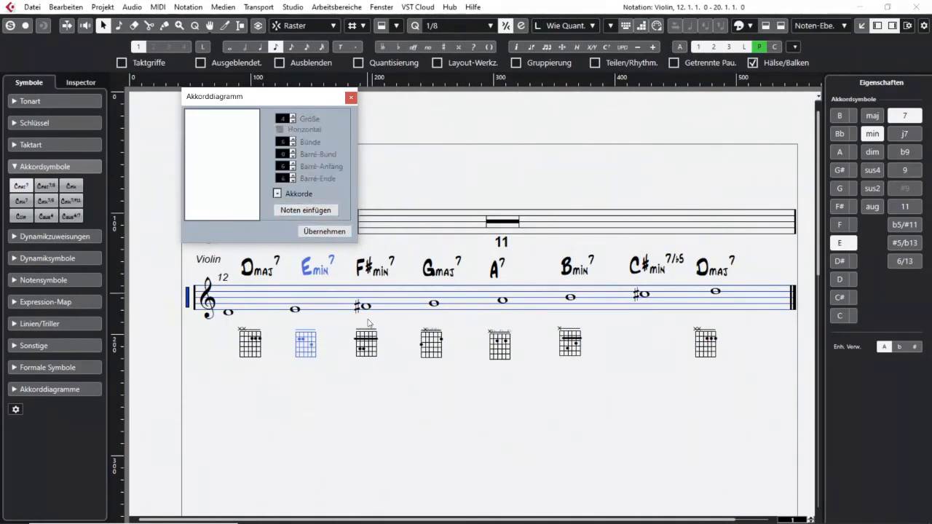
pyautogui.click(386, 400)
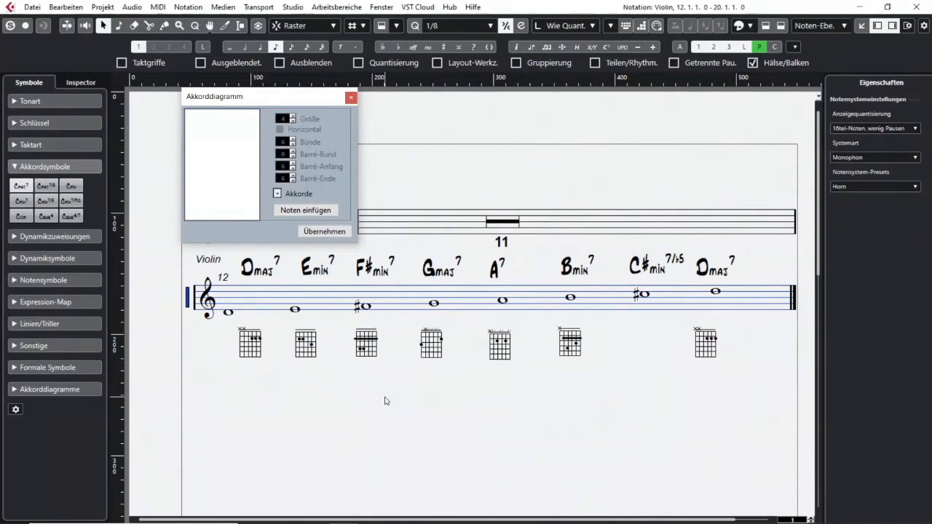
# Remove the fourth-string finger dot from the F#min7 chord diagram, apply the change and close the diagram editor.
pyautogui.click(371, 354)
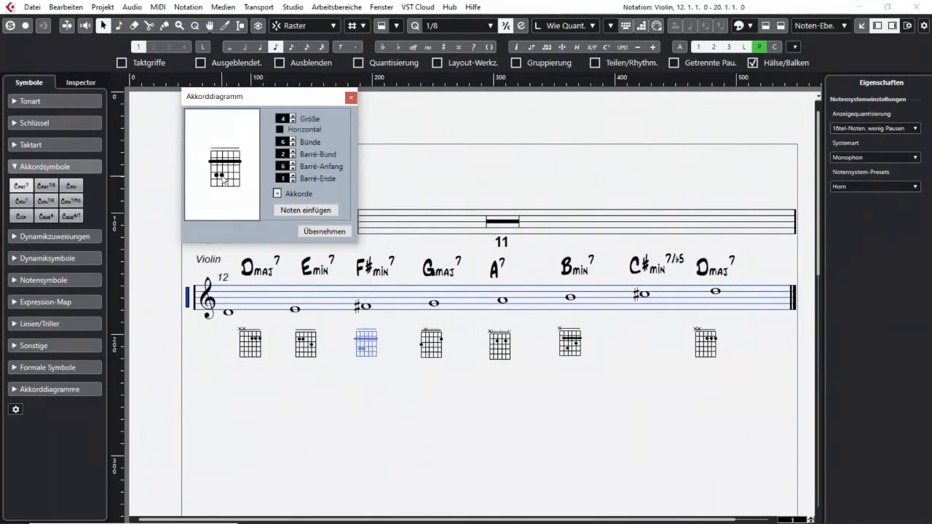
pyautogui.click(322, 233)
pyautogui.click(350, 97)
pyautogui.click(566, 367)
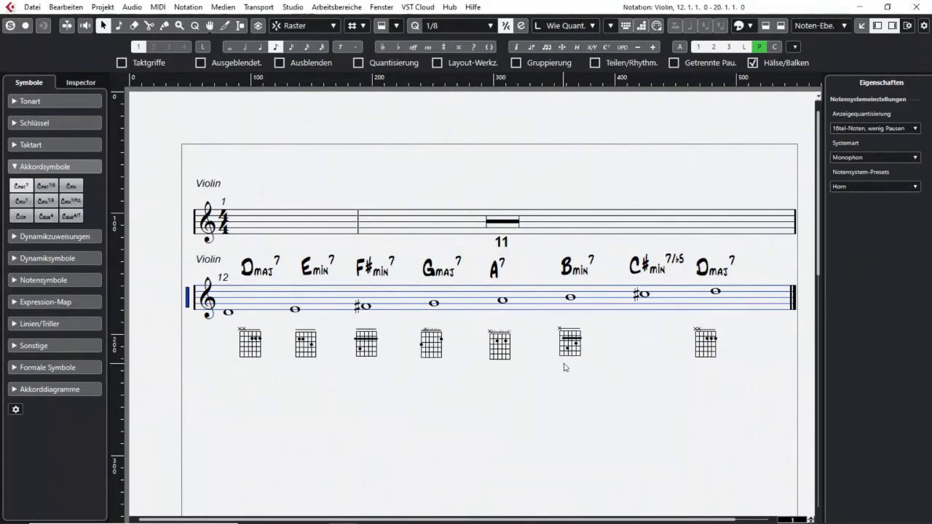
# Copy the Bmin7 chord diagram under the C#min7/b5 symbol and try the C#m7 preset for it.
pyautogui.moveTo(570, 344); pyautogui.dragTo(648, 351)
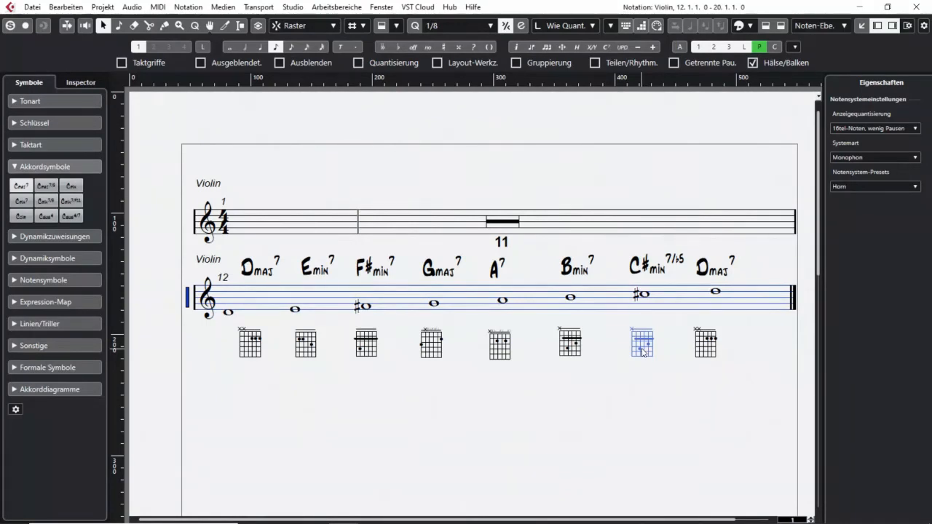
pyautogui.doubleClick(643, 353)
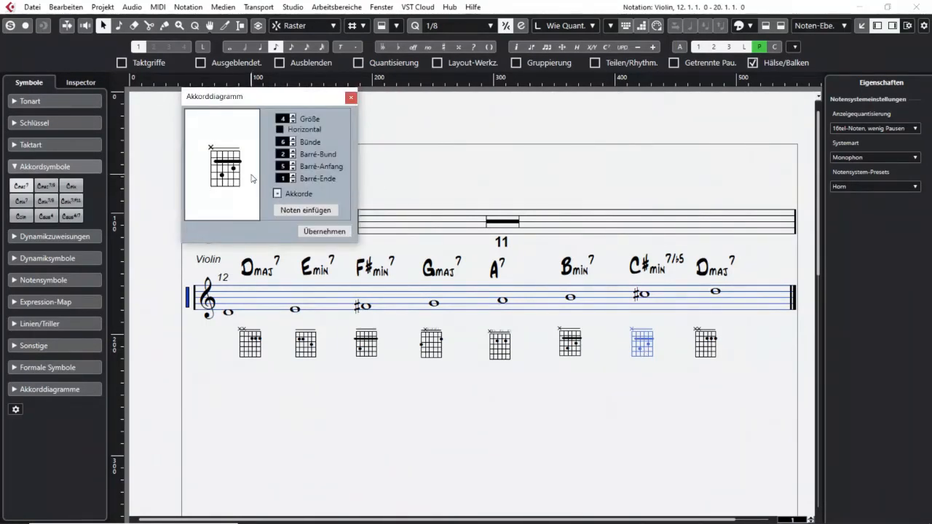
pyautogui.click(278, 193)
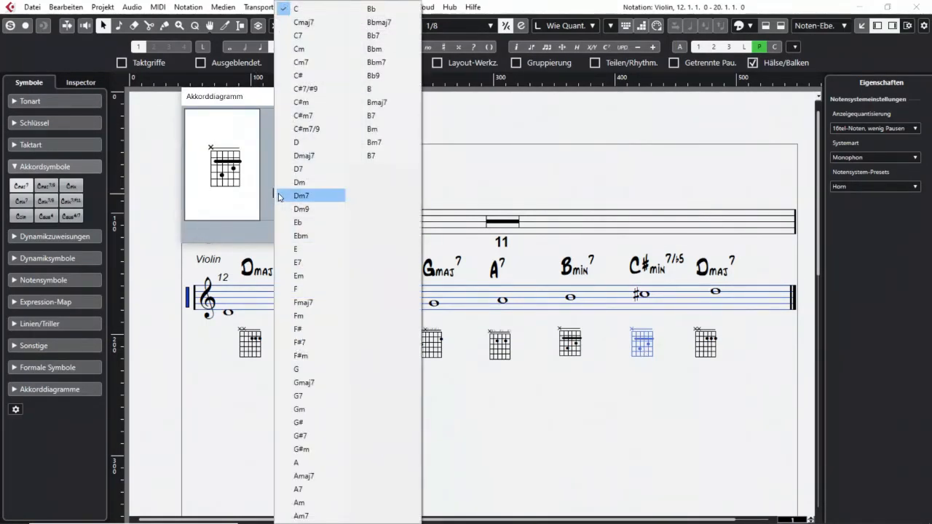
pyautogui.click(316, 115)
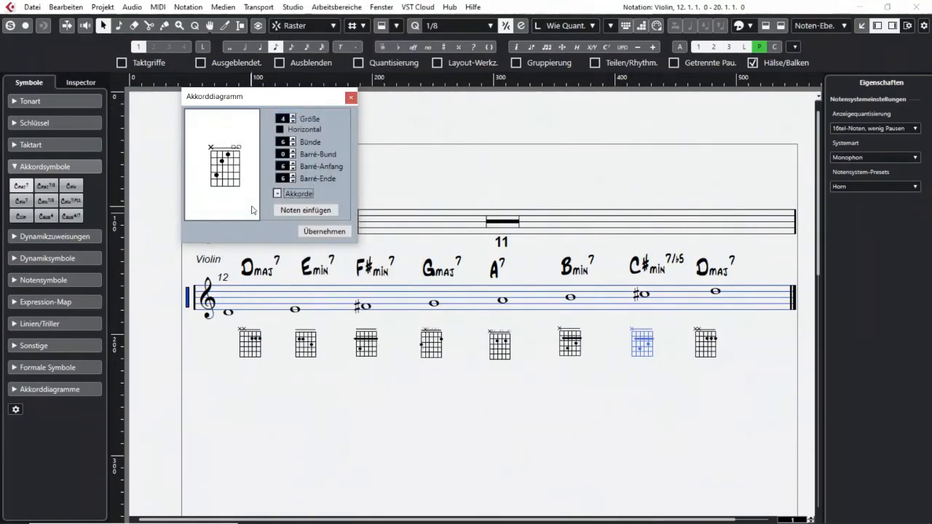
# Give the C#min7/b5 diagram the C#m preset with its fourth-string dot moved up one fret row, and apply it.
pyautogui.click(277, 194)
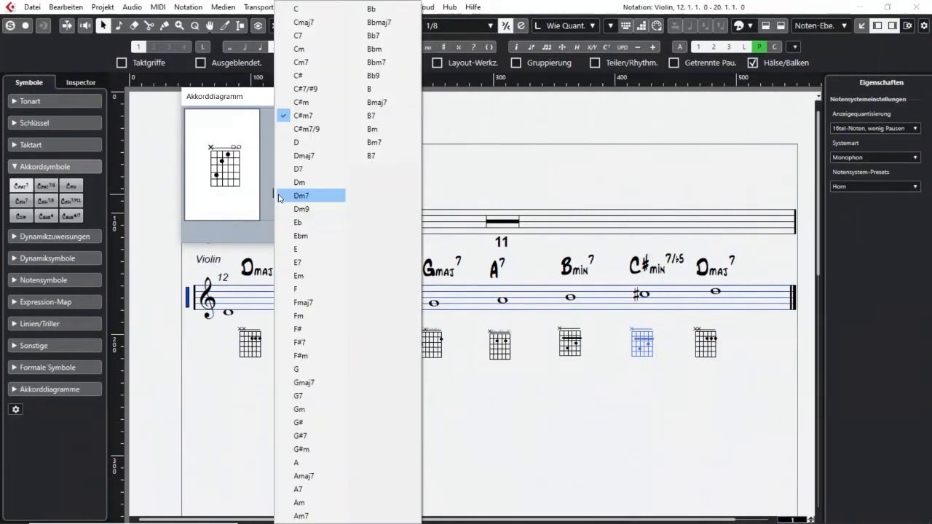
pyautogui.click(300, 102)
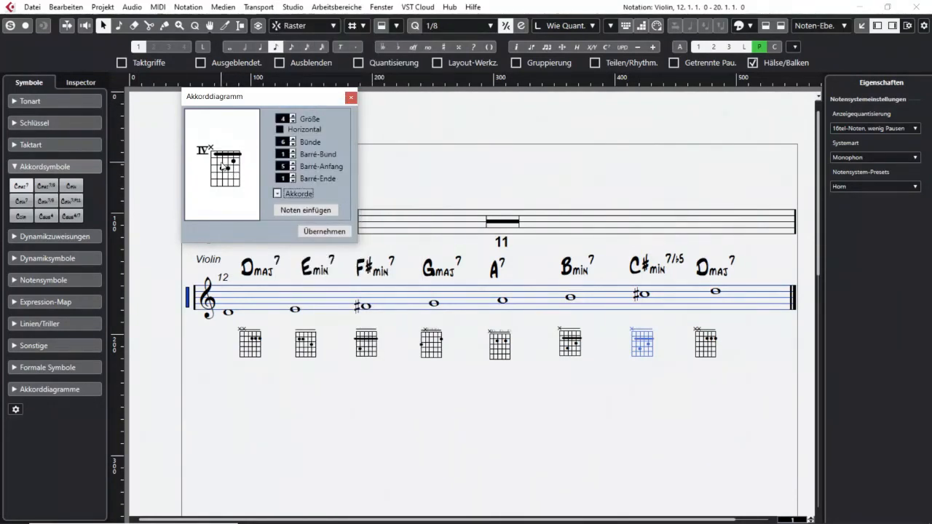
pyautogui.click(312, 232)
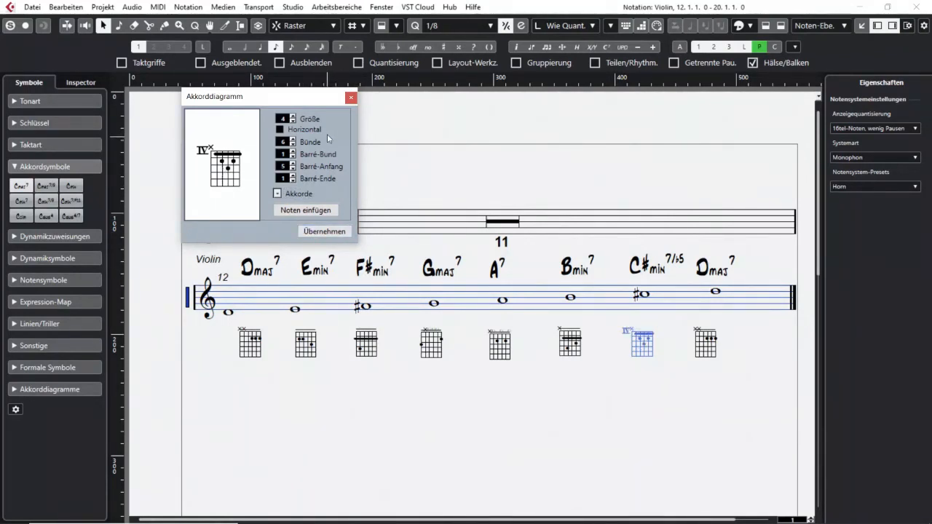
pyautogui.click(351, 98)
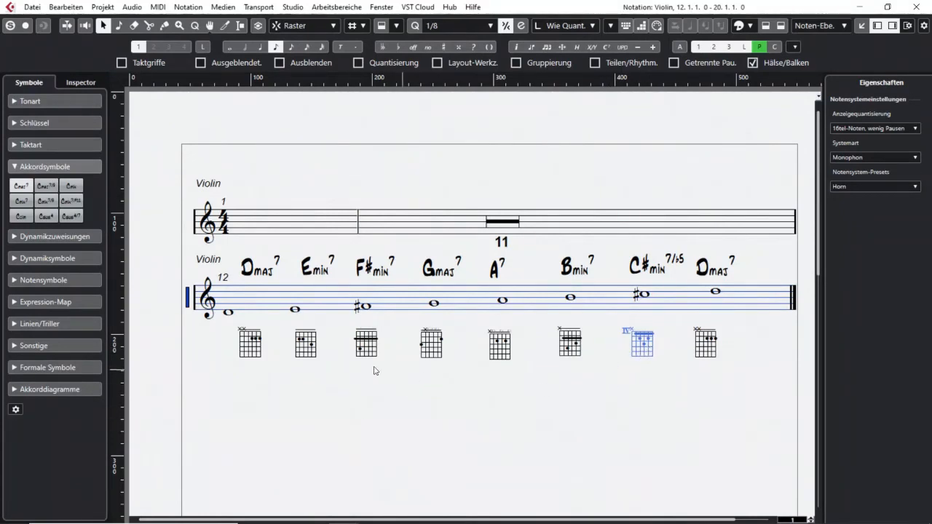
# Move the F#min7 and Bmin7 chord diagrams lower and the C#min7/b5 diagram slightly higher than the rest of the row.
pyautogui.moveTo(362, 352); pyautogui.dragTo(360, 375)
pyautogui.moveTo(652, 347); pyautogui.dragTo(651, 339)
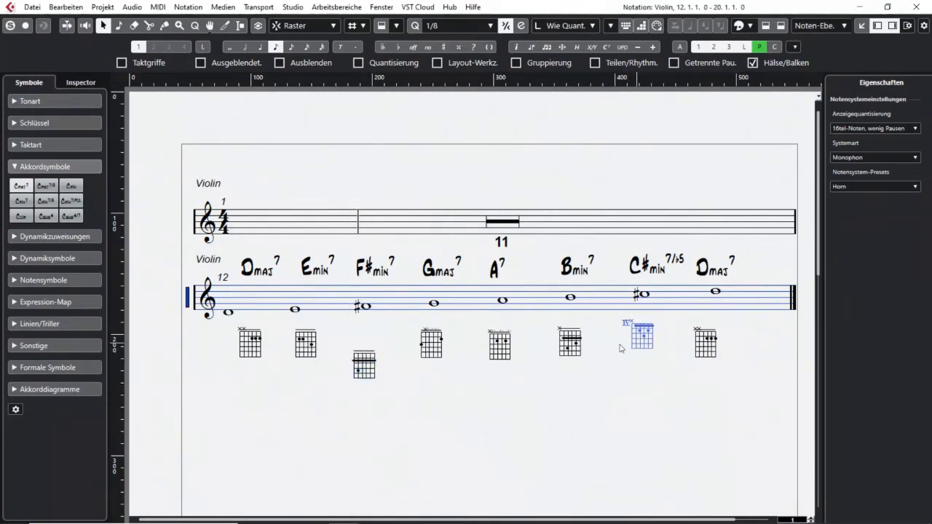
pyautogui.moveTo(571, 350); pyautogui.dragTo(567, 373)
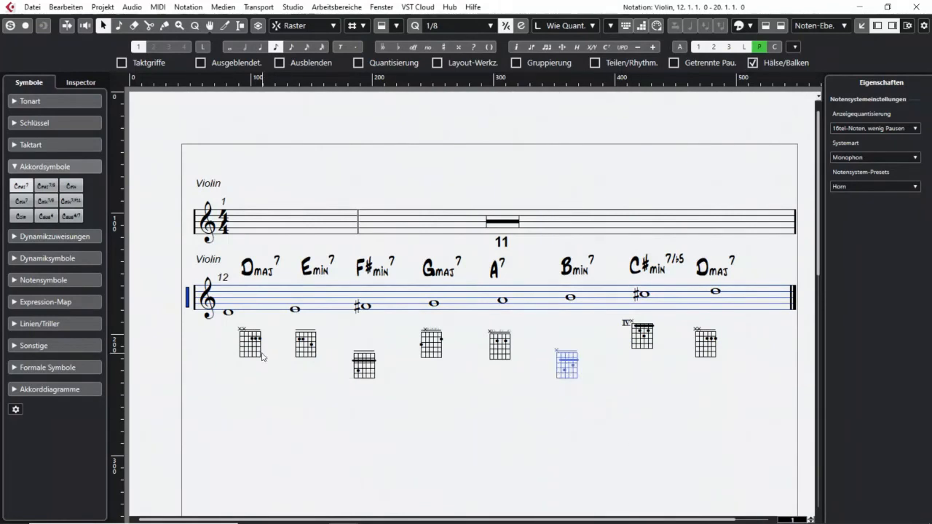
# Move the first Dmaj7 chord diagram slightly lower, then align all eight chord diagrams with Vertikal zentrieren.
pyautogui.moveTo(263, 356); pyautogui.dragTo(261, 360)
pyautogui.moveTo(208, 397); pyautogui.dragTo(778, 339)
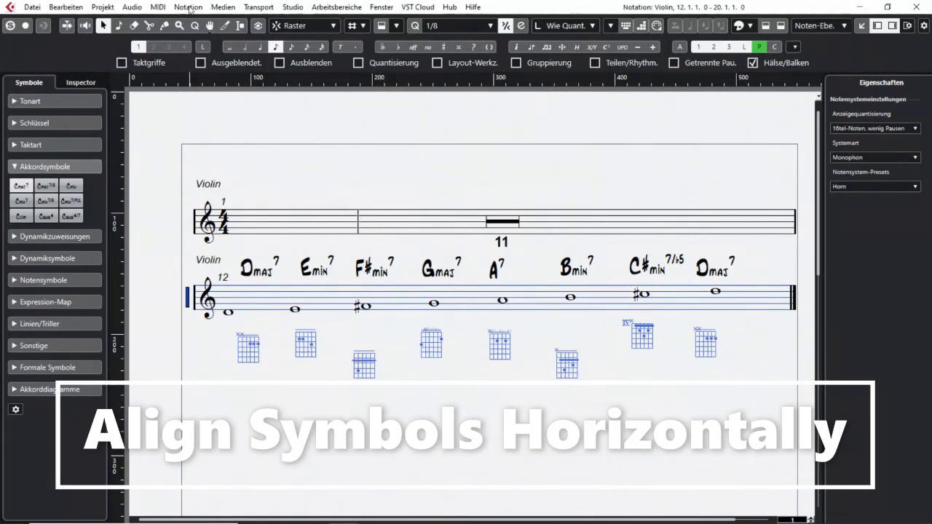
pyautogui.click(189, 8)
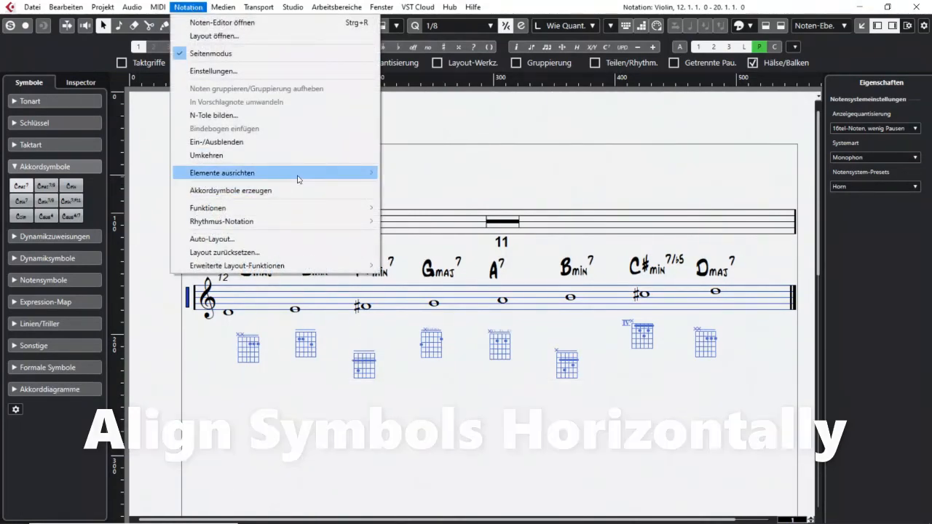
pyautogui.moveTo(298, 180)
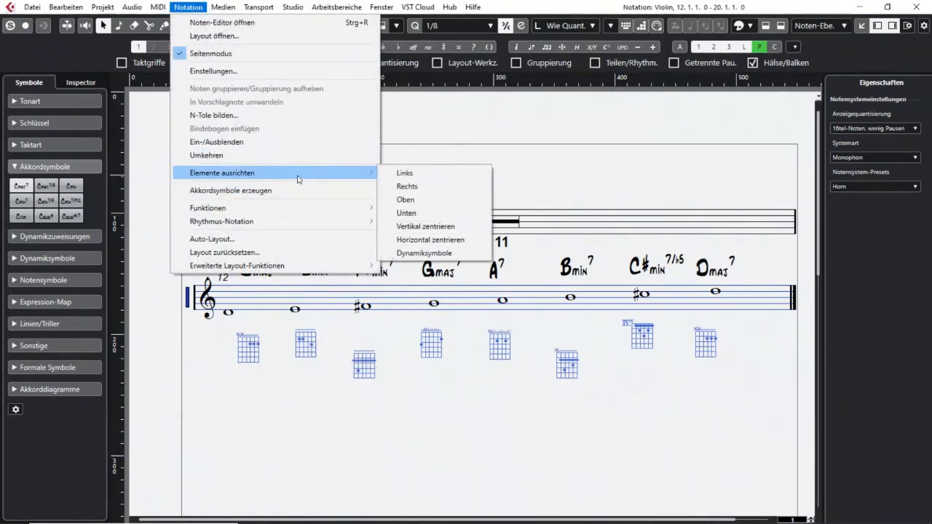
pyautogui.click(446, 227)
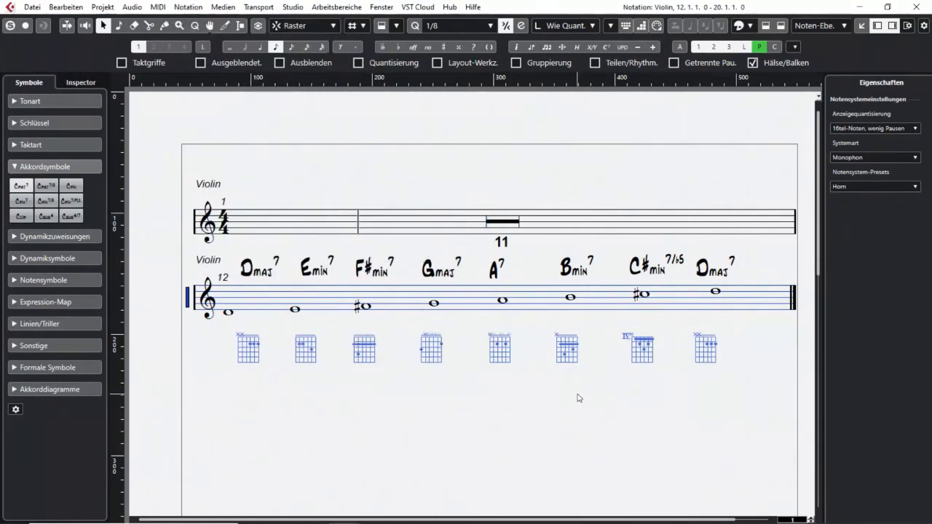
pyautogui.click(191, 8)
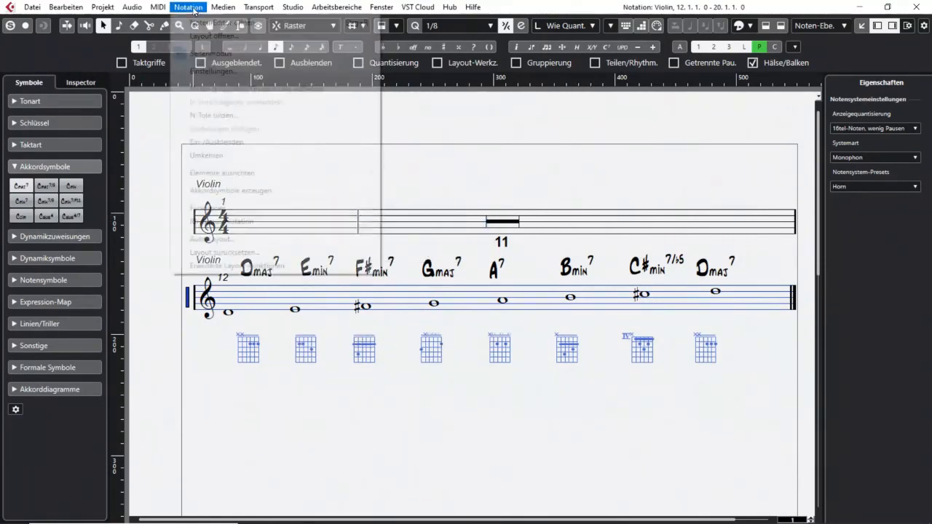
pyautogui.moveTo(294, 173)
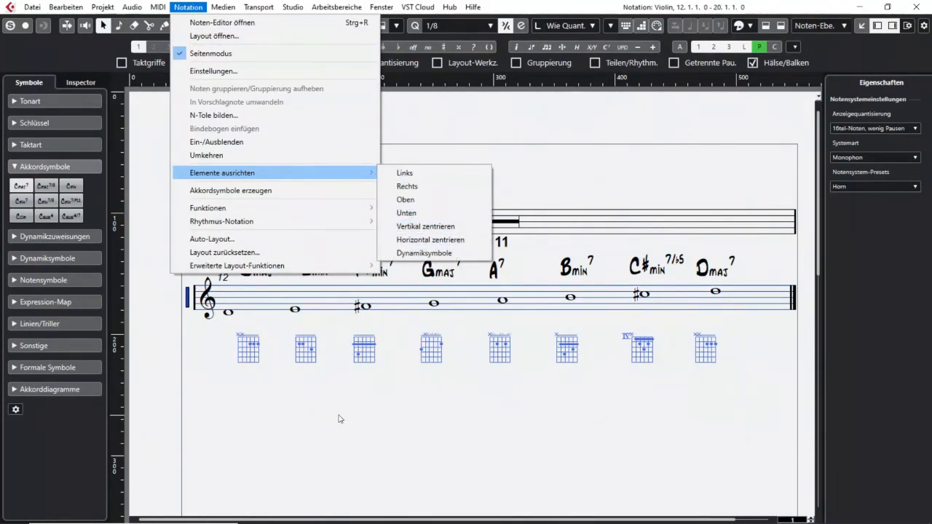
pyautogui.click(337, 393)
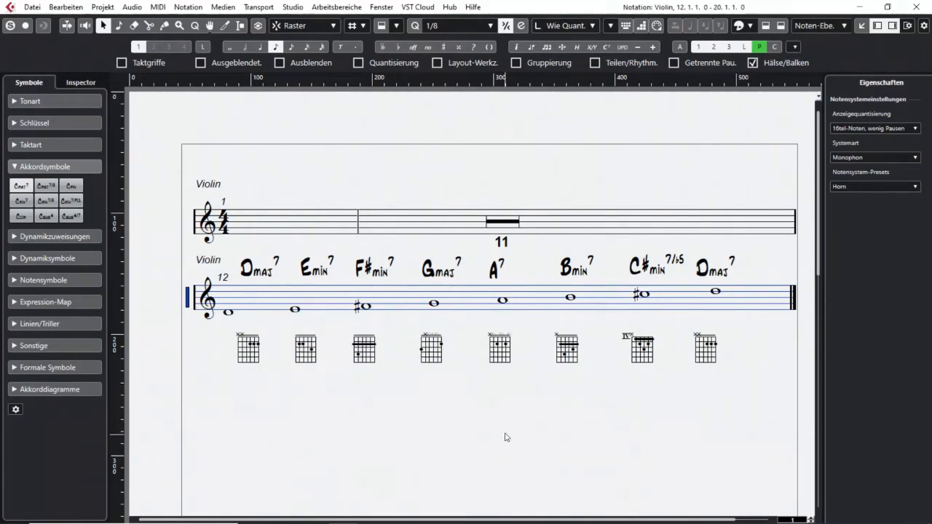
pyautogui.scroll(-2, 515, 437)
pyautogui.scroll(2, 530, 364)
# Insert a keyboard symbol below the chord diagrams, spanning from the first to the last diagram, and shift it slightly up and sideways.
pyautogui.click(14, 370)
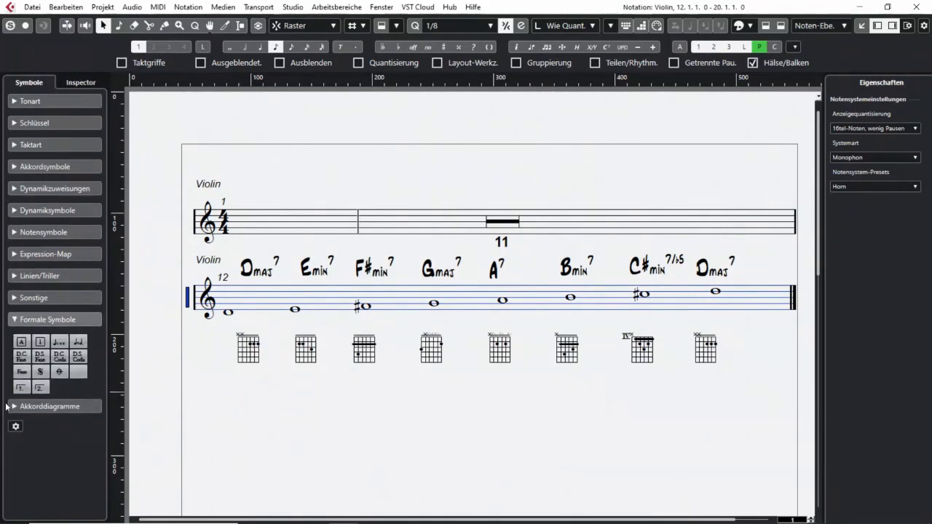
pyautogui.click(15, 298)
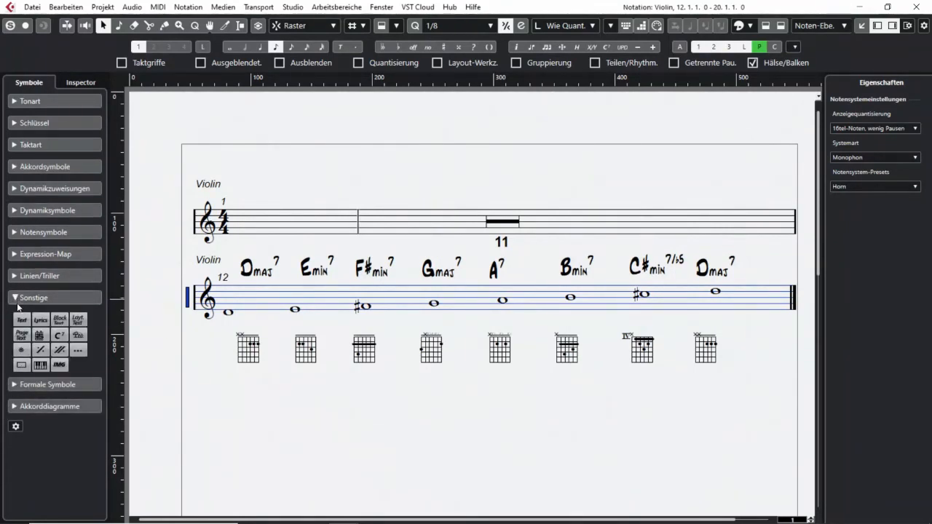
pyautogui.click(36, 368)
pyautogui.moveTo(237, 402); pyautogui.dragTo(713, 445)
pyautogui.scroll(-3, 638, 350)
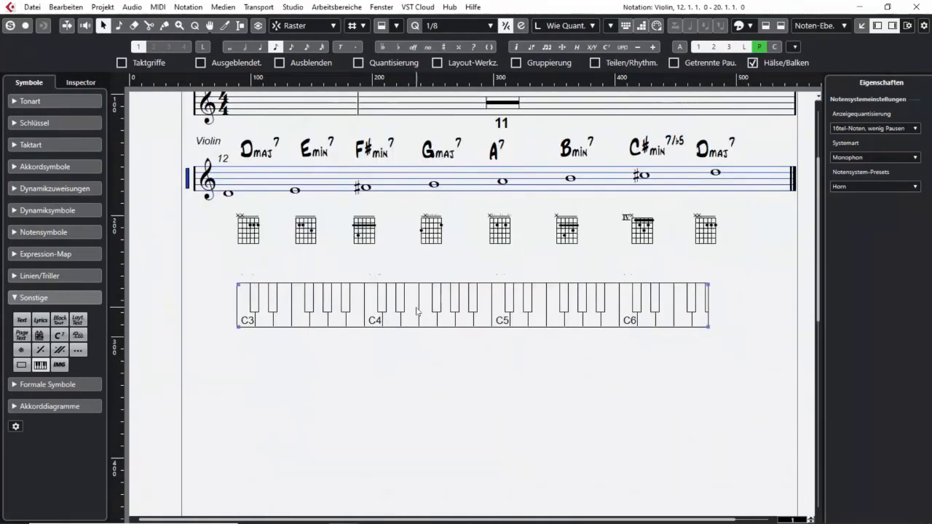
pyautogui.moveTo(422, 309); pyautogui.dragTo(424, 300)
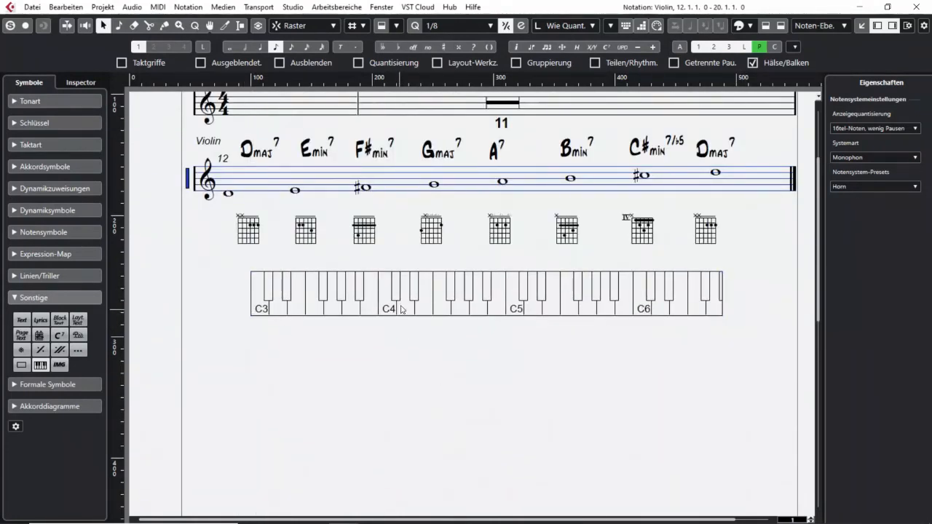
# Turn off Schwarze Tasten transparent for the keyboard symbol and apply the change.
pyautogui.rightClick(395, 292)
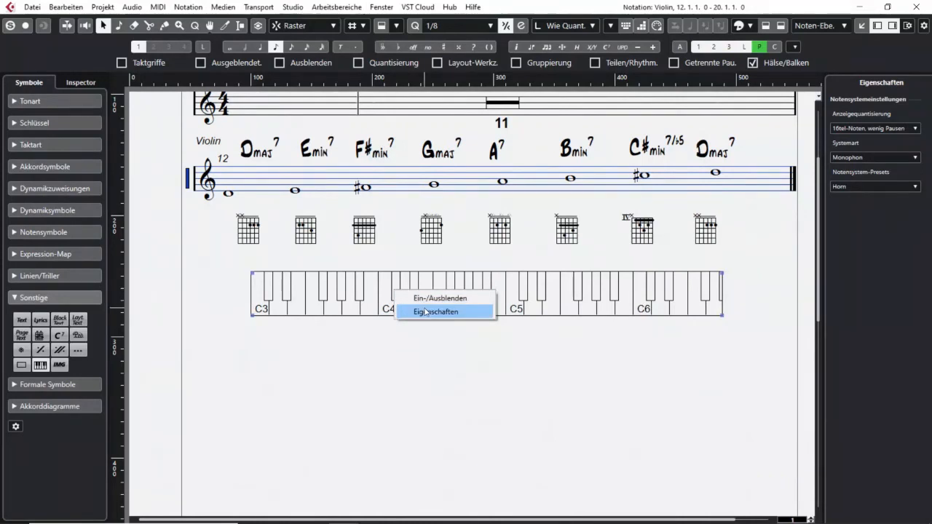
pyautogui.click(425, 311)
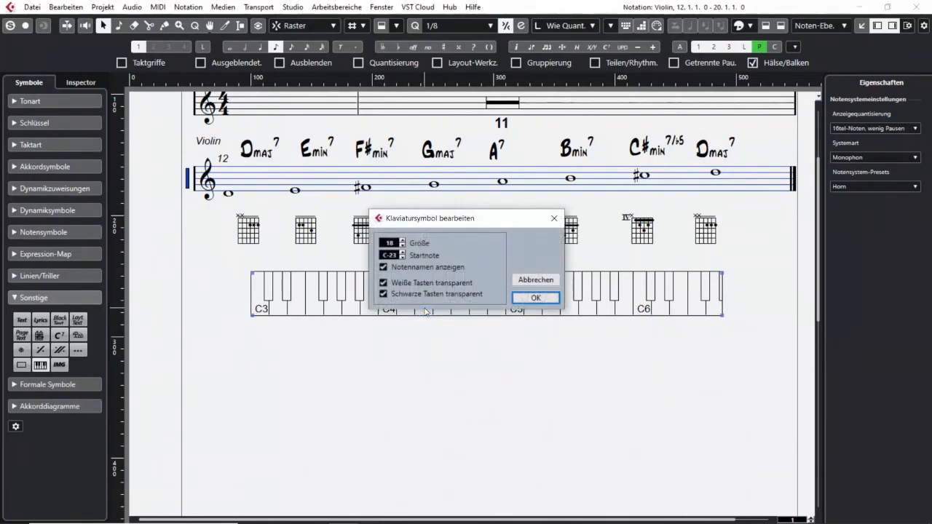
pyautogui.click(484, 293)
pyautogui.click(535, 298)
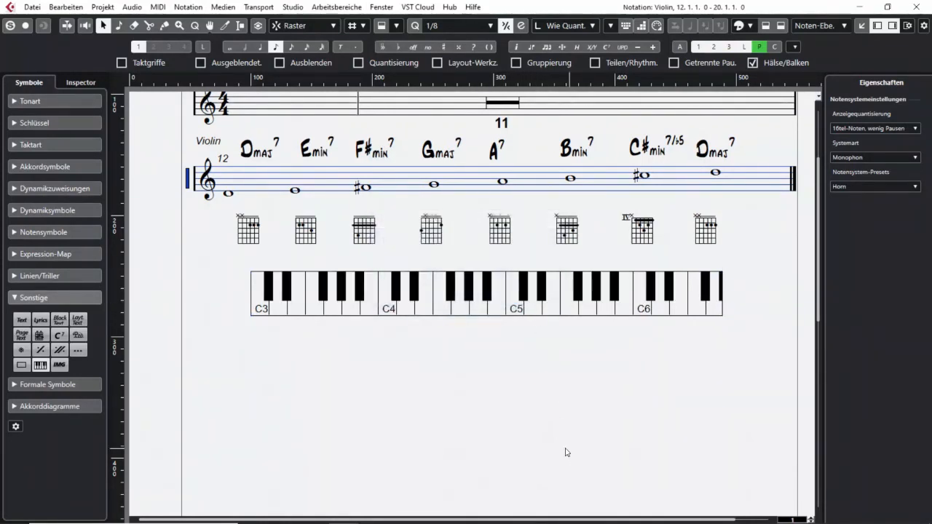
# Enlarge the keyboard symbol in width and height and fine-tune its position under the chord diagrams.
pyautogui.moveTo(419, 306); pyautogui.dragTo(424, 311)
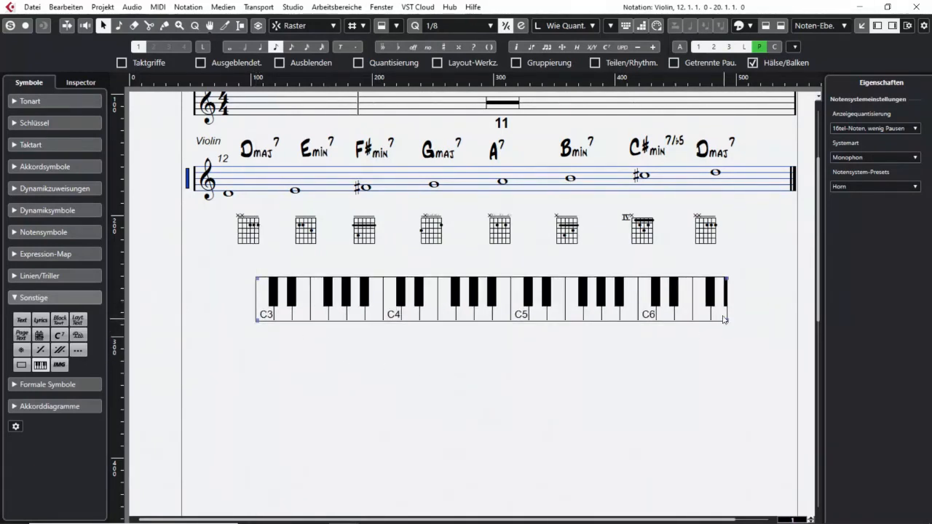
pyautogui.moveTo(723, 319); pyautogui.dragTo(753, 350)
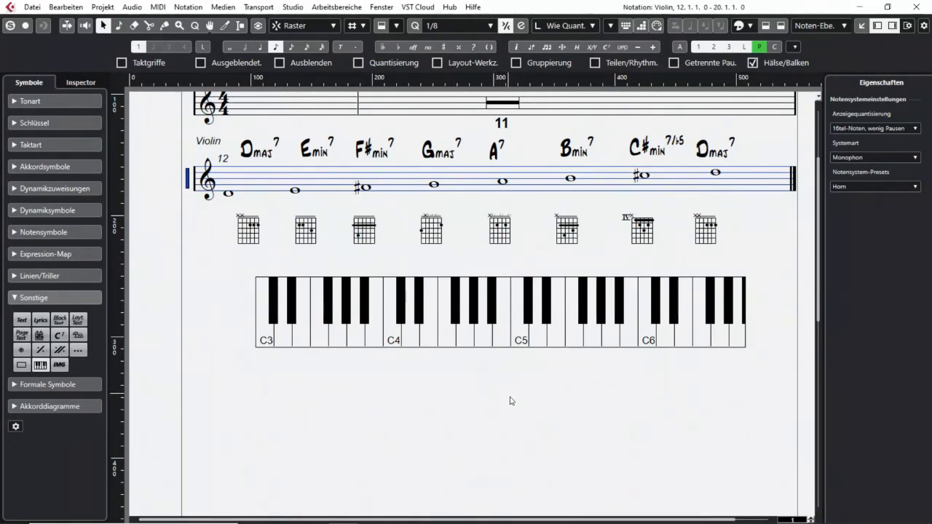
pyautogui.moveTo(497, 332); pyautogui.dragTo(495, 330)
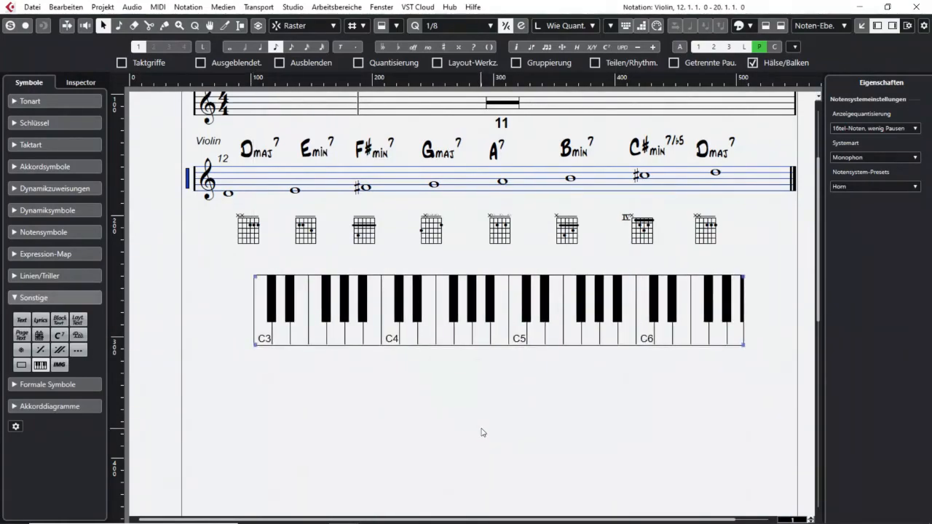